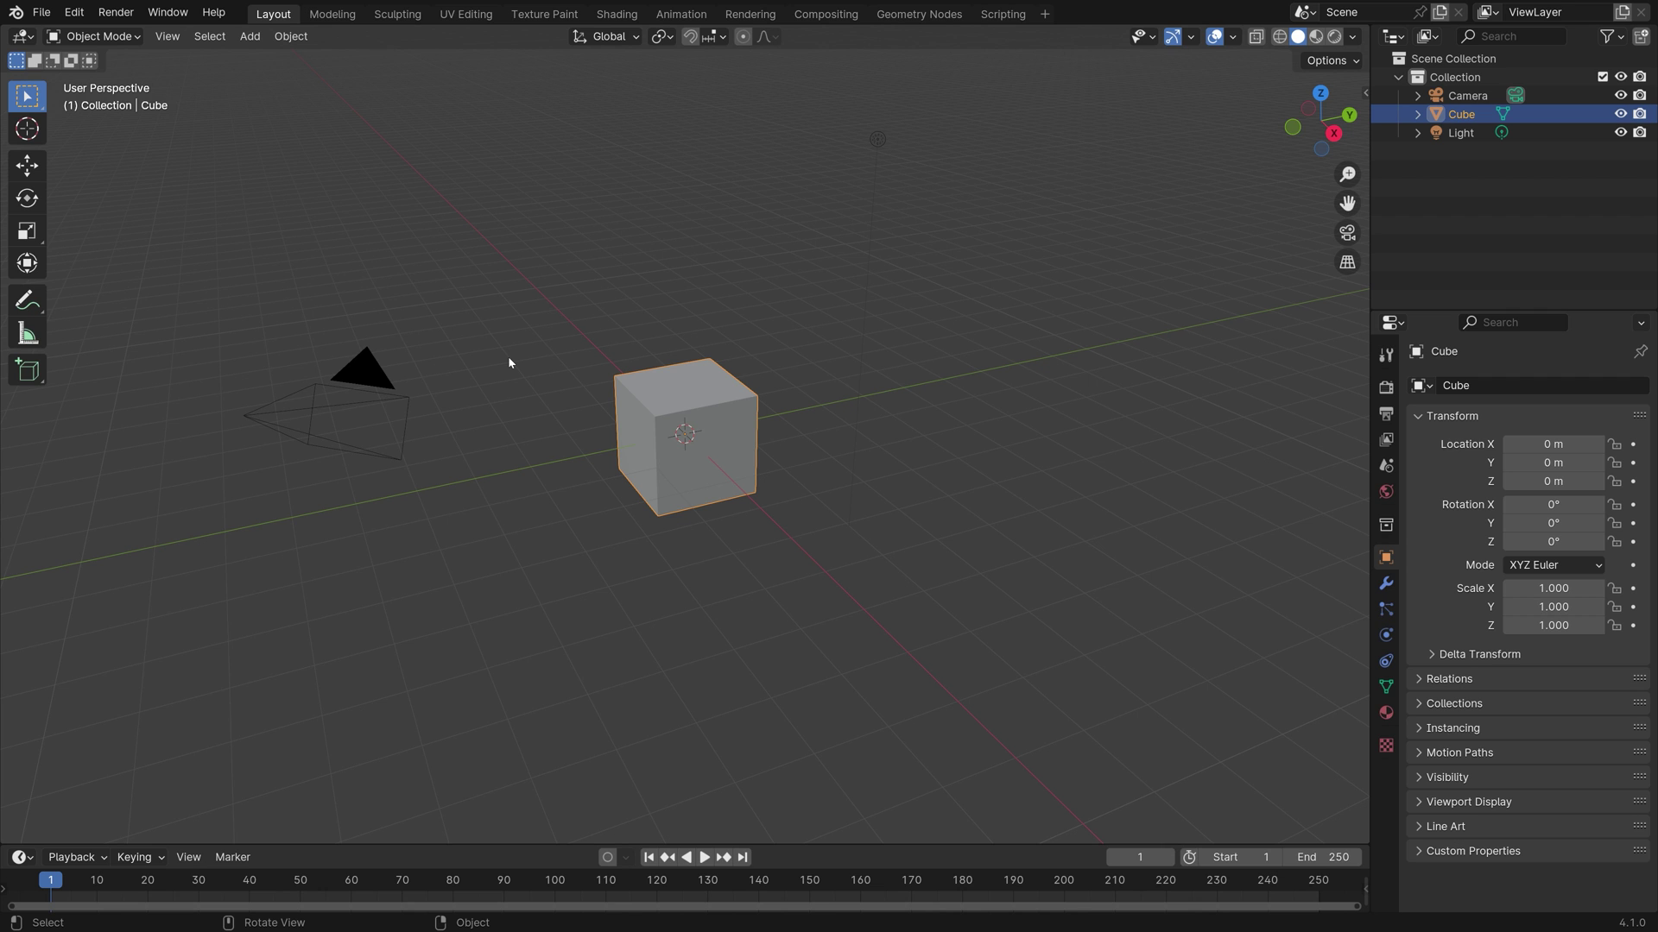
# Start a new Video Editing project from the File menu
pyautogui.click(41, 12)
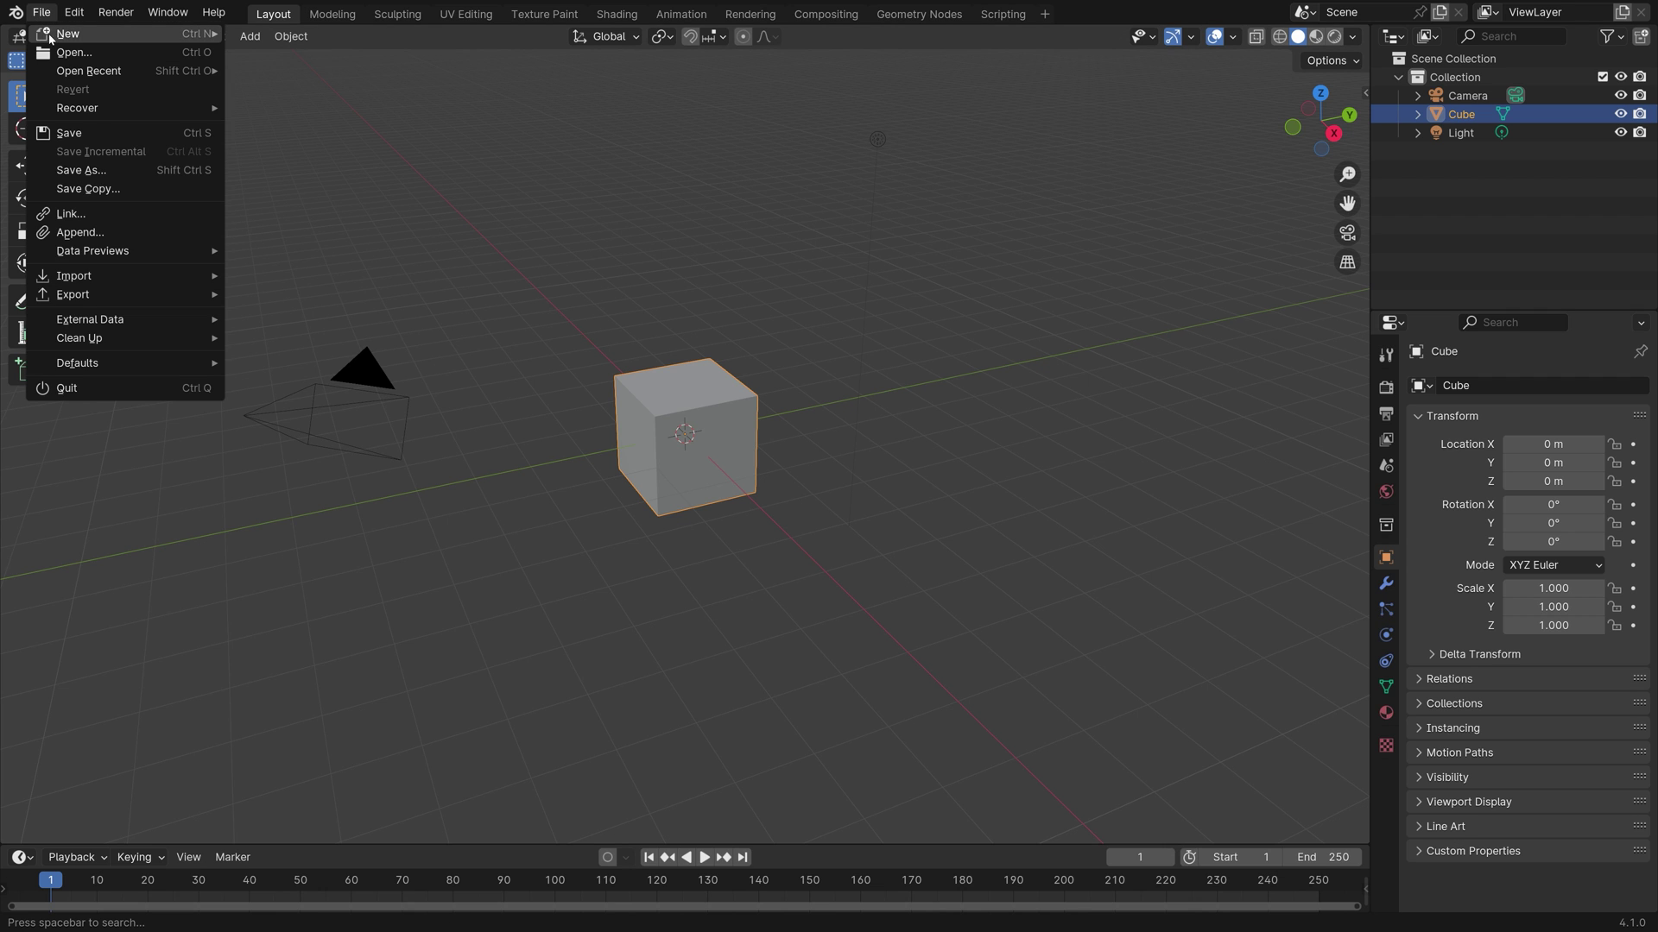
pyautogui.moveTo(173, 34)
pyautogui.click(287, 107)
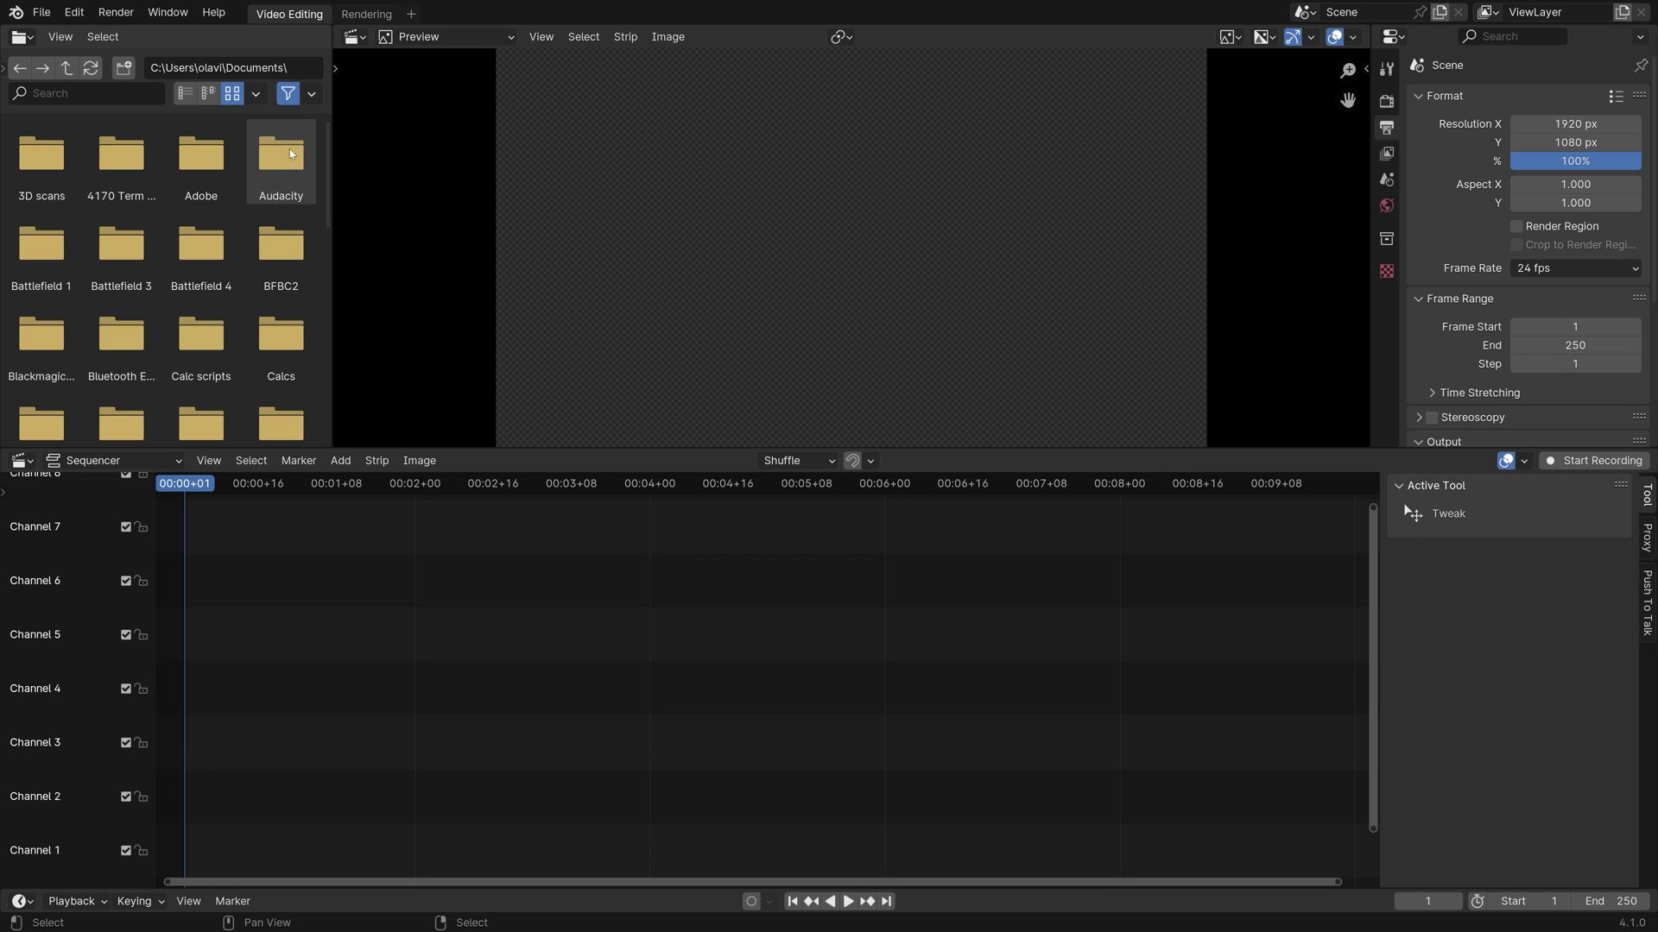
# Add Quick Grass.mp4 from D:\Recordings\Desktop to the Sequencer as a movie strip
pyautogui.click(341, 461)
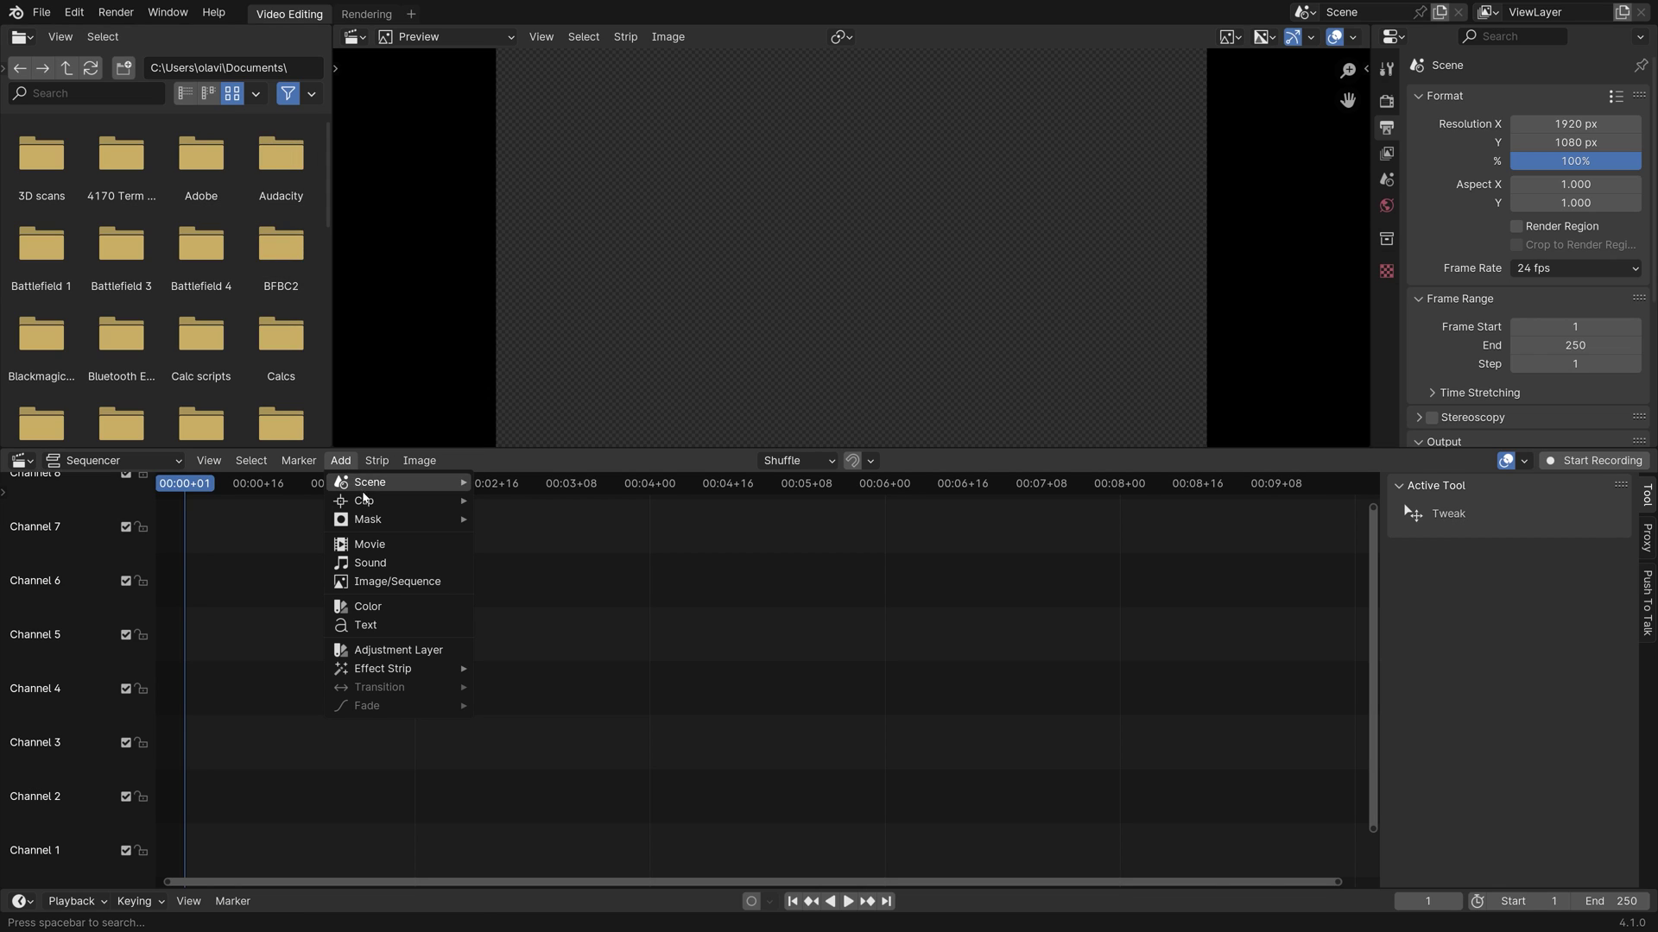
pyautogui.click(393, 545)
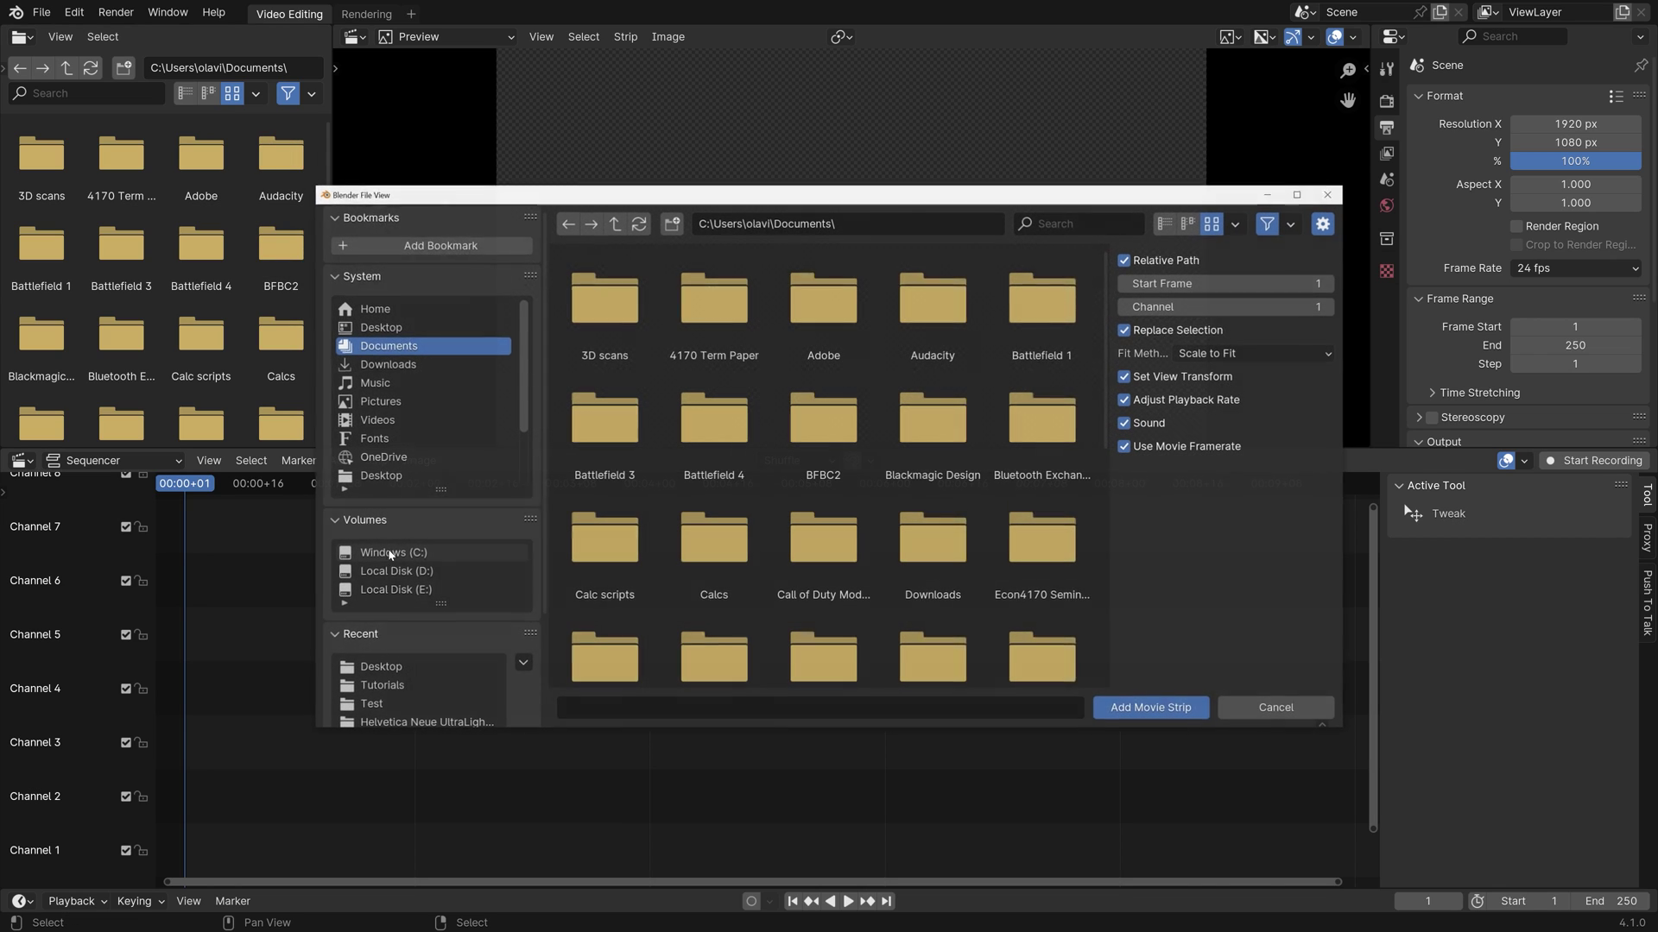
pyautogui.click(368, 667)
pyautogui.scroll(-1, 713, 518)
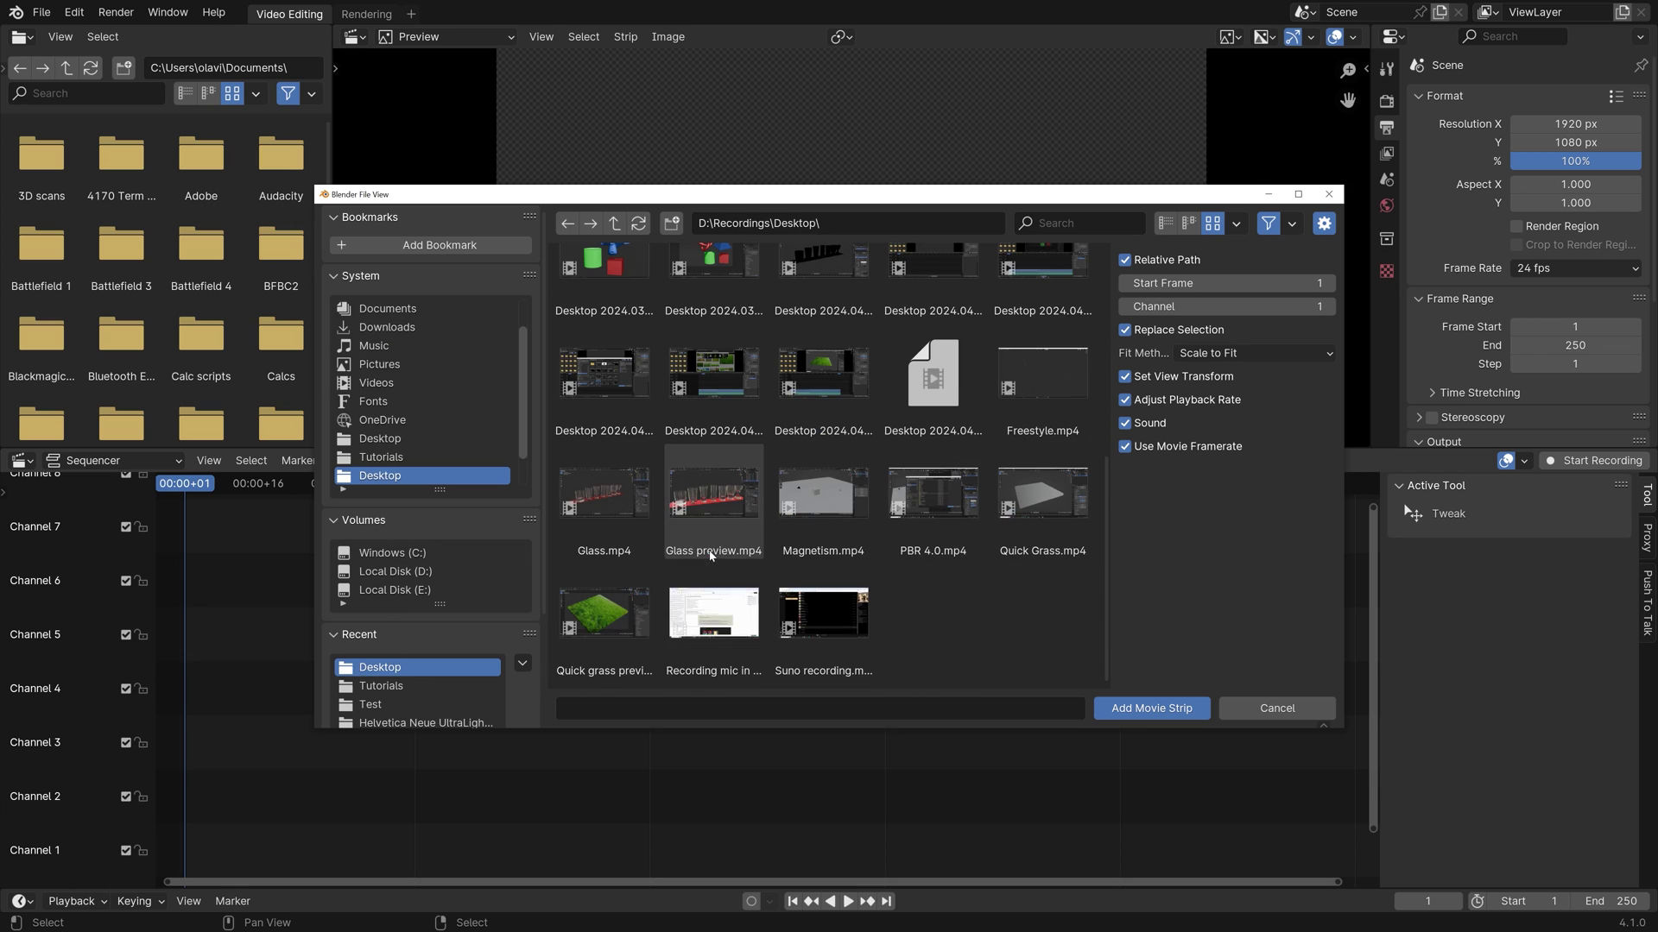
pyautogui.click(1042, 500)
pyautogui.click(1169, 711)
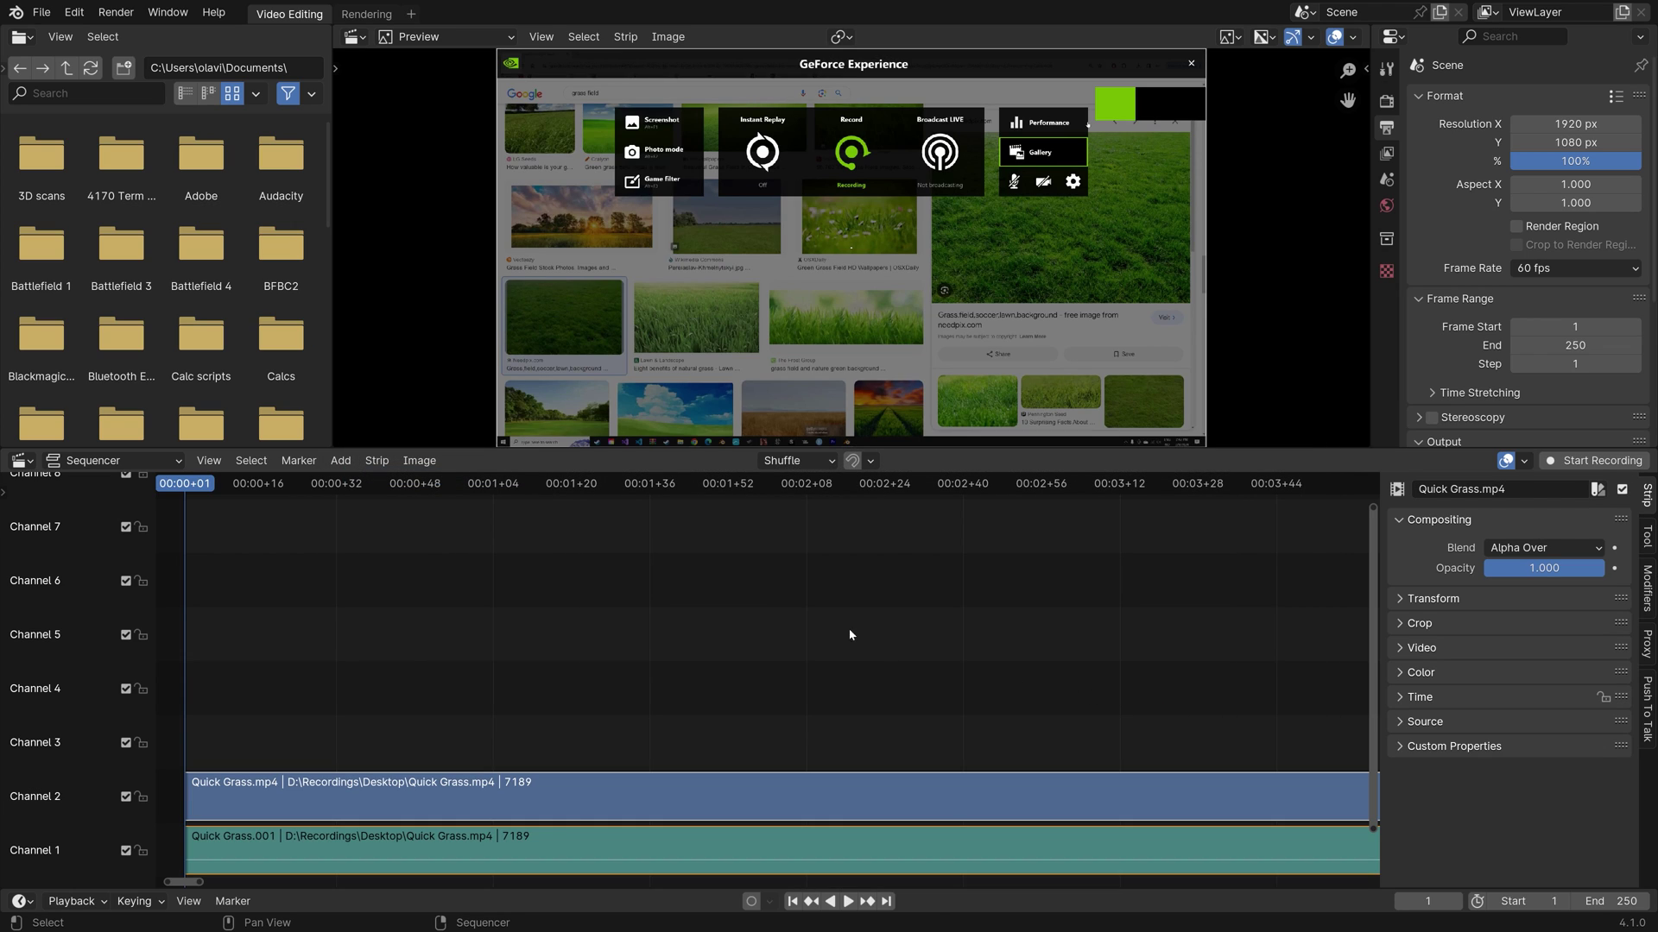
# Delete the clip's audio strip and set the scene end frame to 8000
pyautogui.click(416, 868)
pyautogui.press('x')
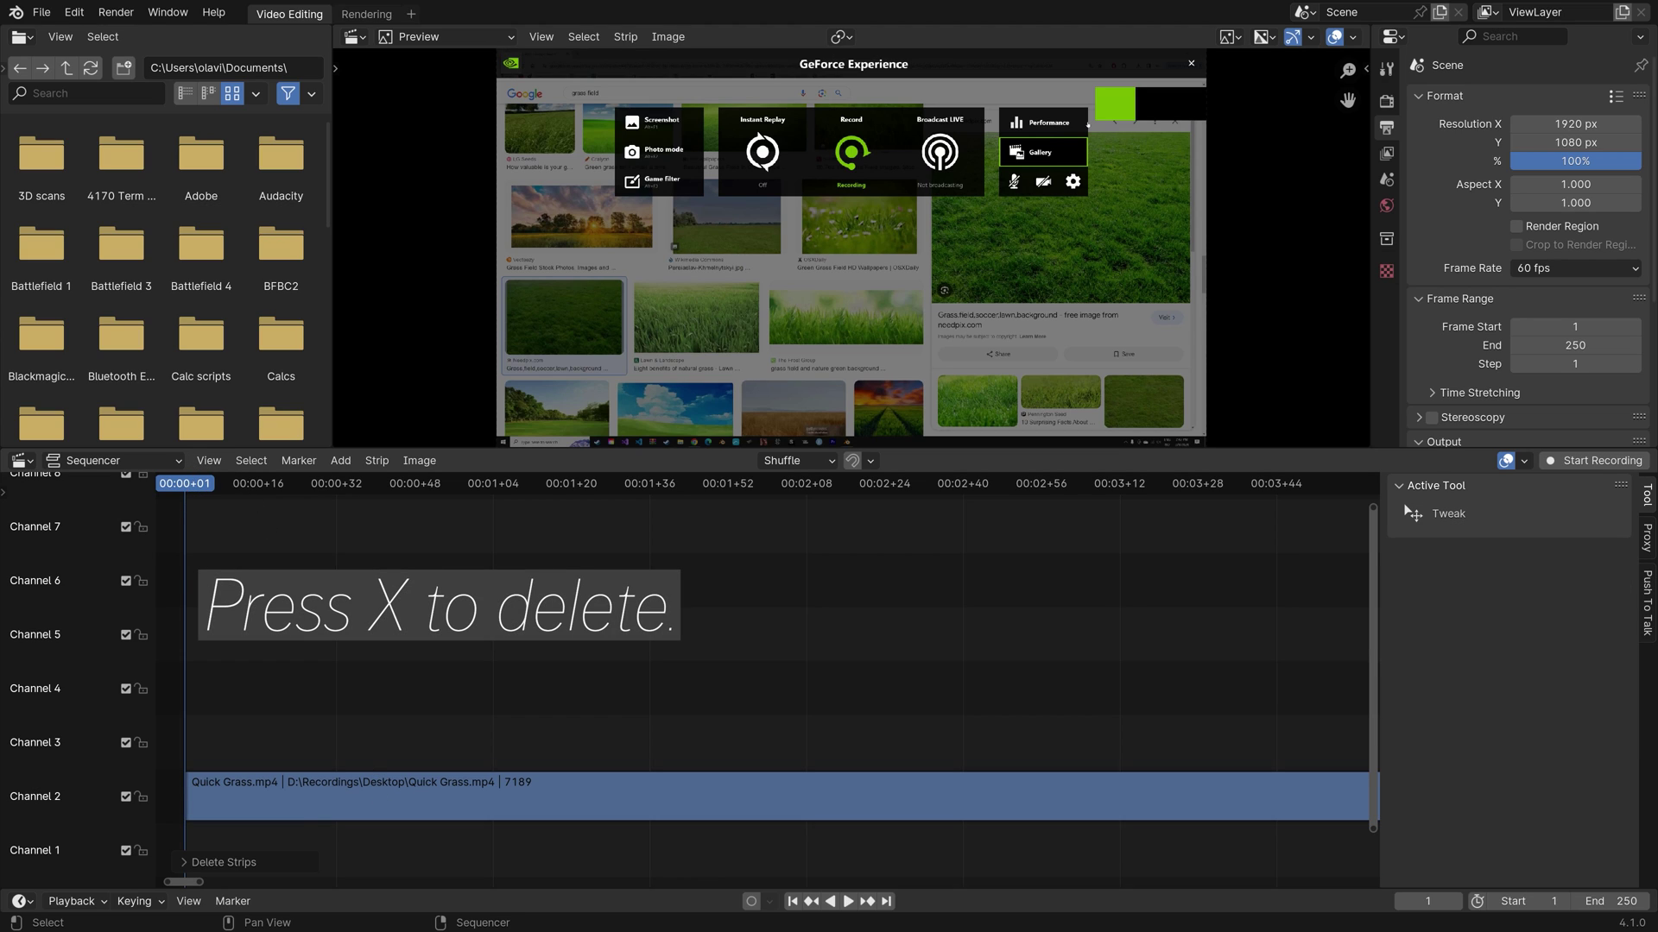
pyautogui.scroll(-10, 981, 643)
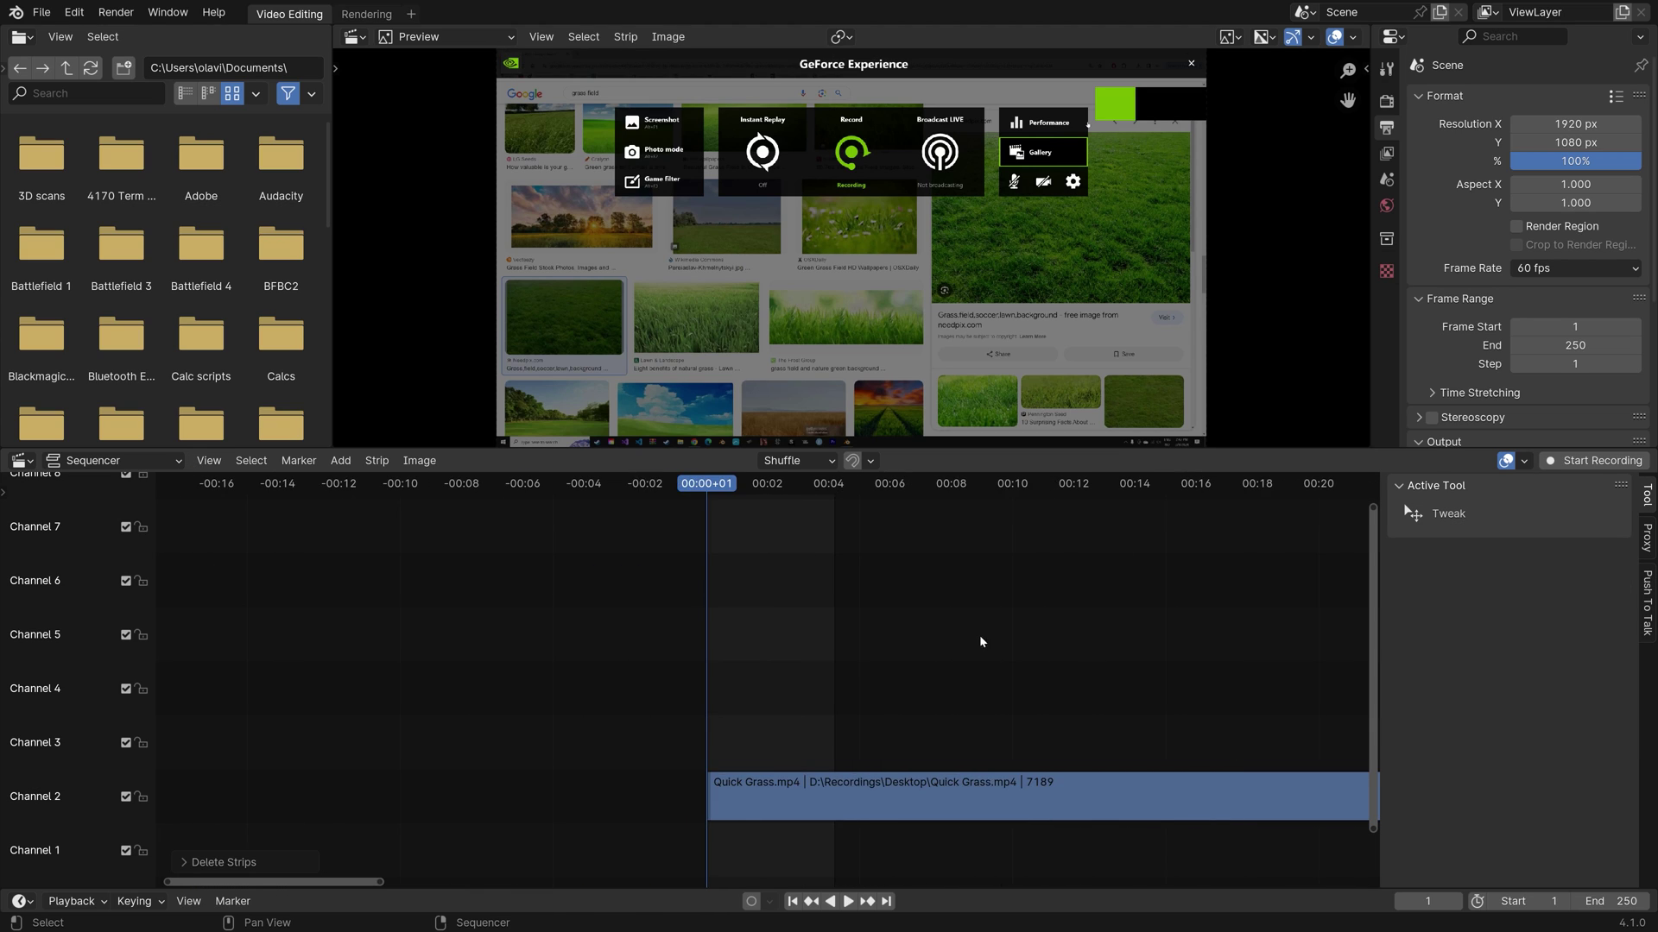
pyautogui.click(1625, 905)
pyautogui.write('8000')
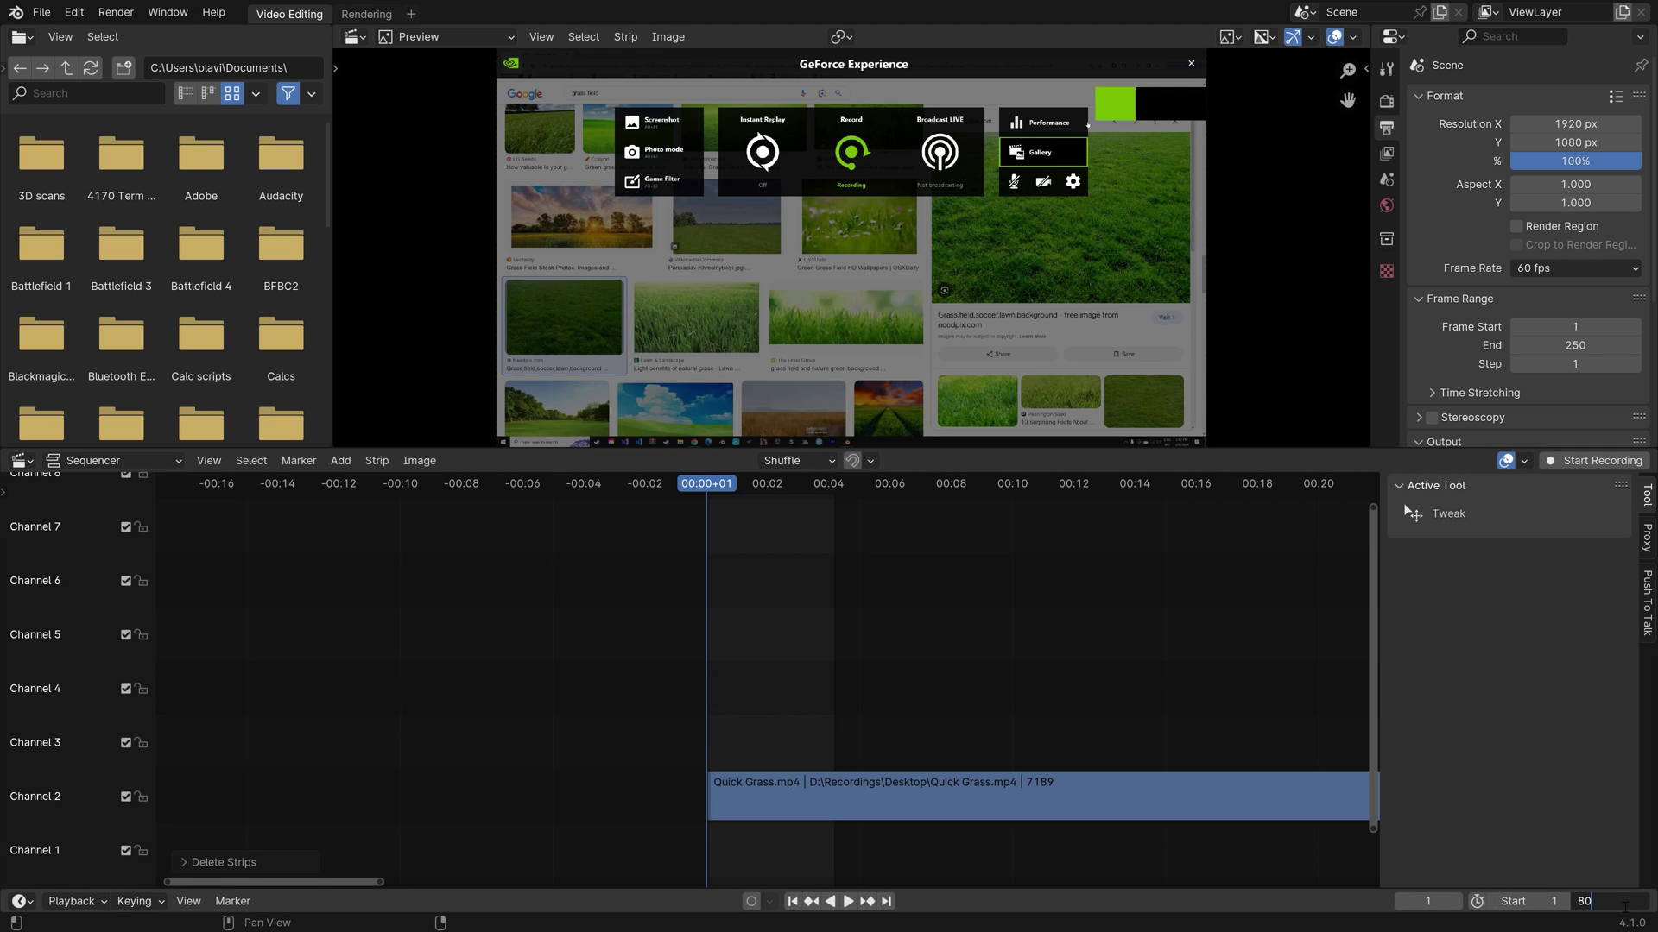
pyautogui.press('Return')
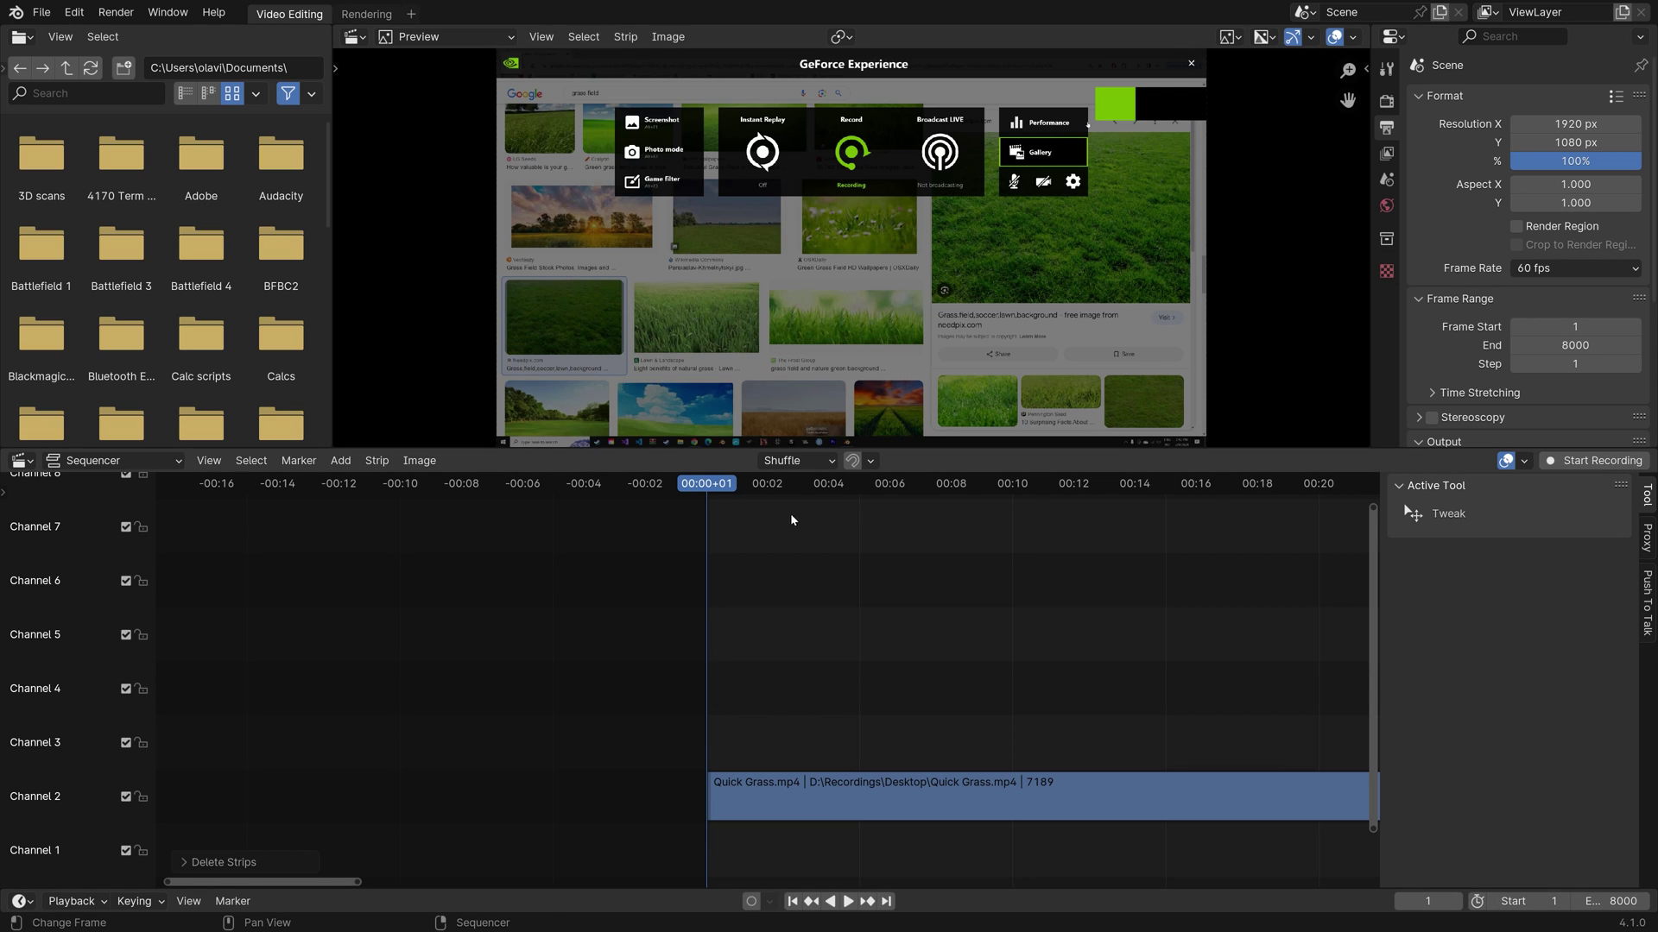
# Split the clip about six seconds in, delete the opening part, and close the gap
pyautogui.moveTo(719, 503); pyautogui.dragTo(913, 791)
pyautogui.click(912, 791)
pyautogui.press('k')
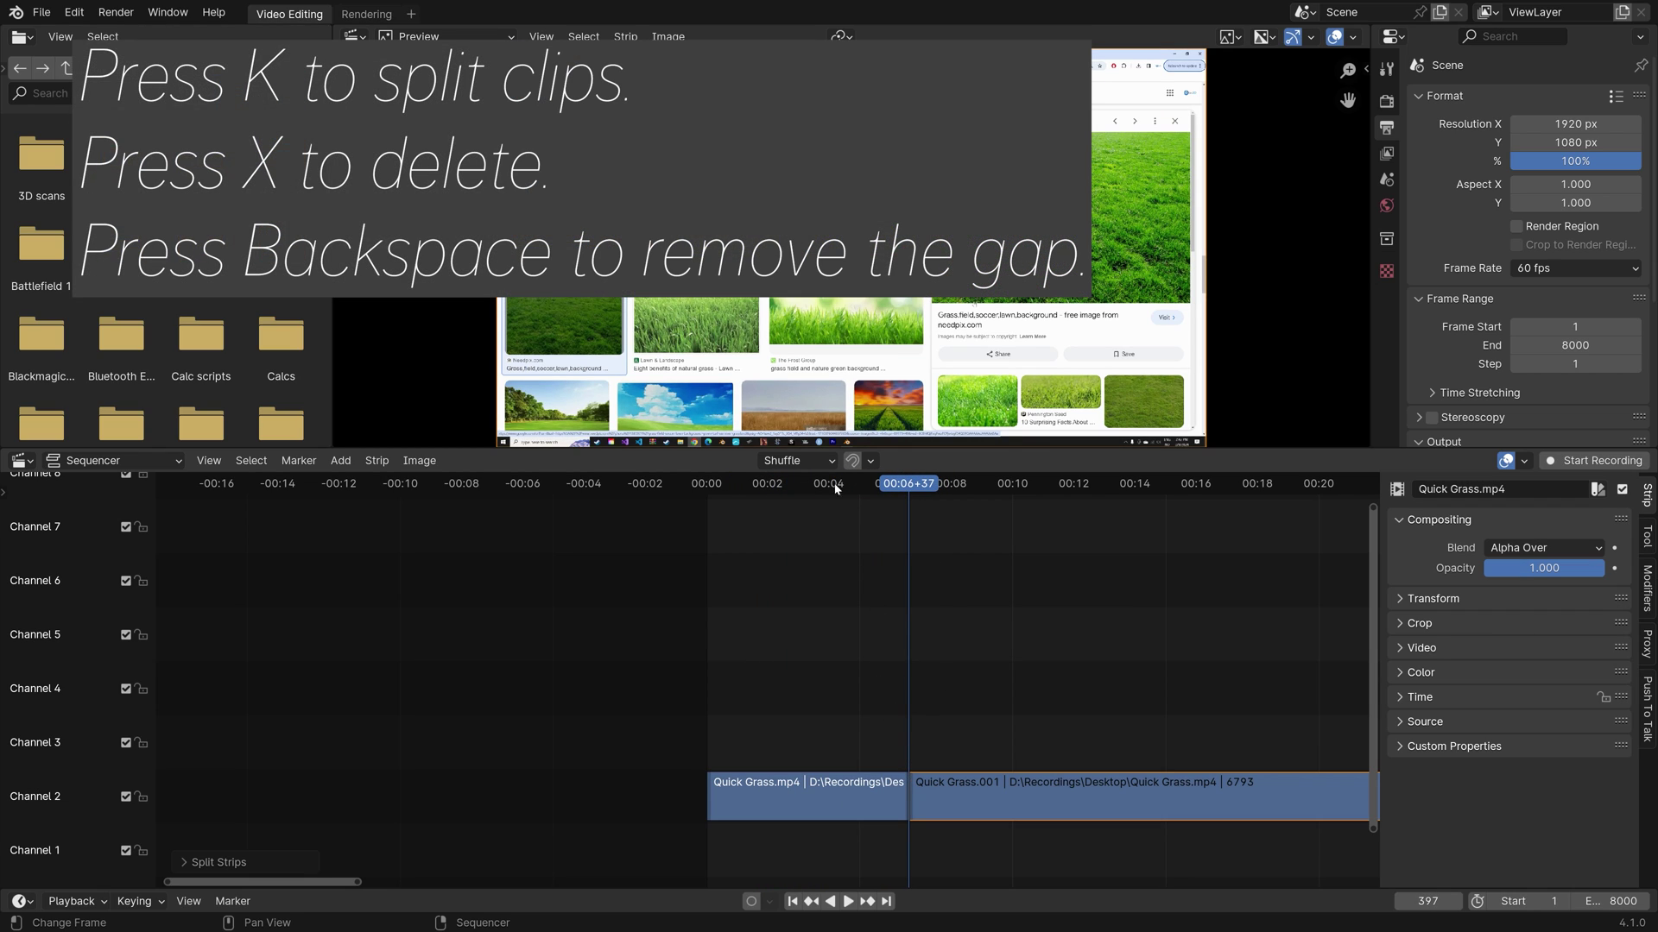
pyautogui.click(819, 489)
pyautogui.click(823, 792)
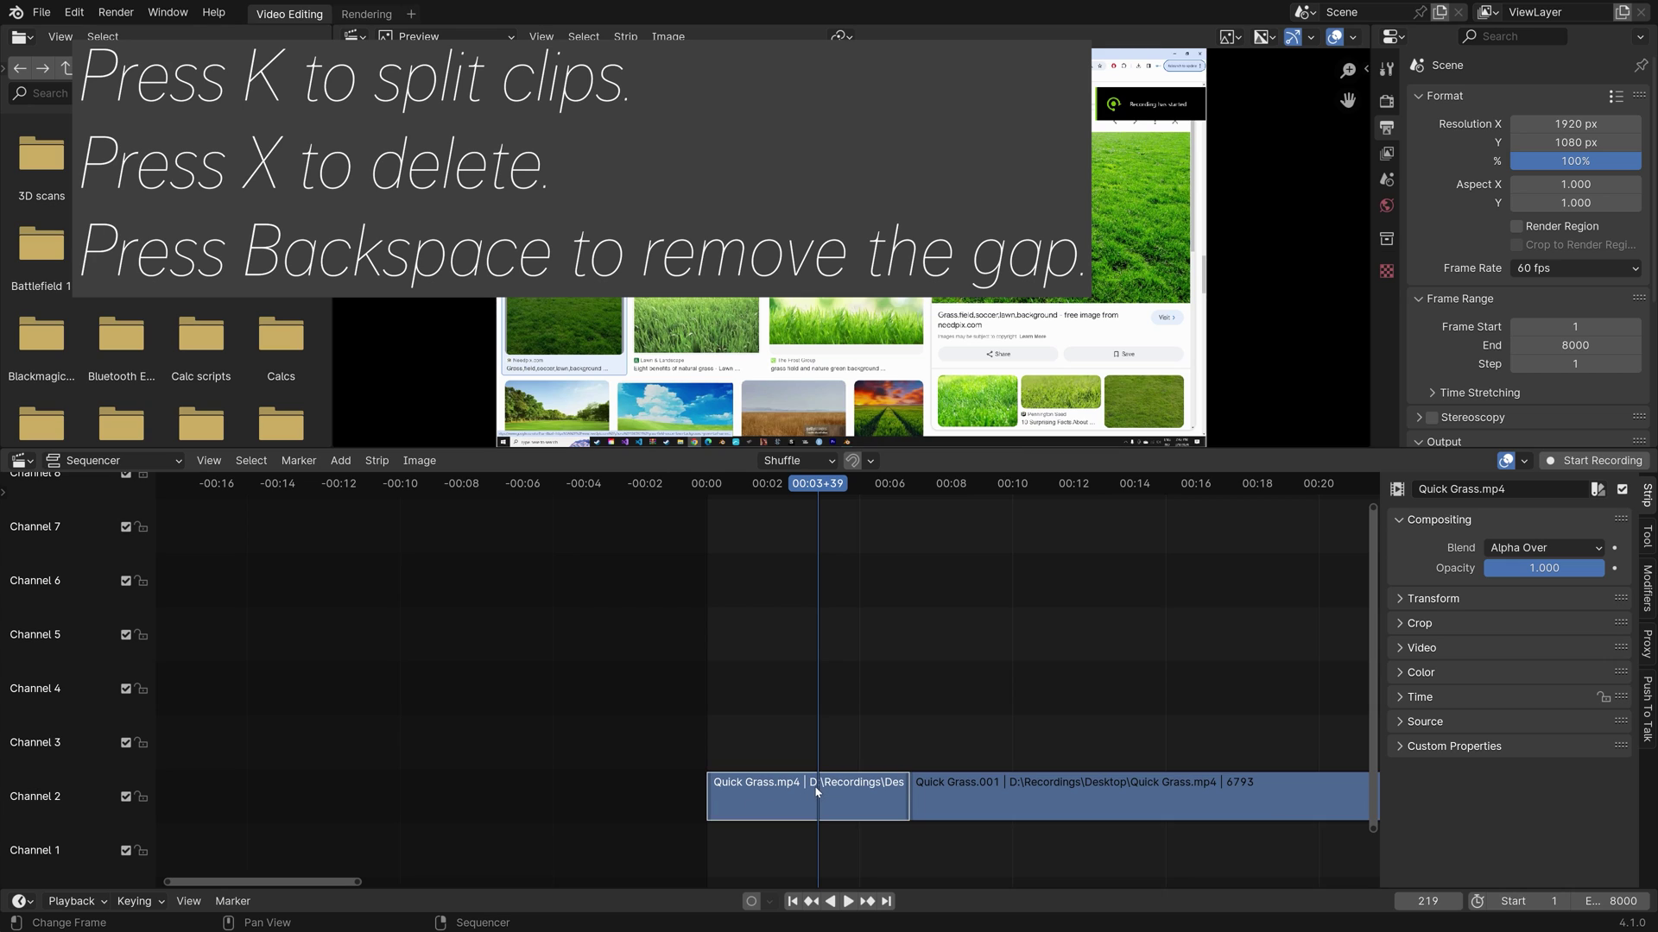
pyautogui.press('x')
pyautogui.press('BackSpace')
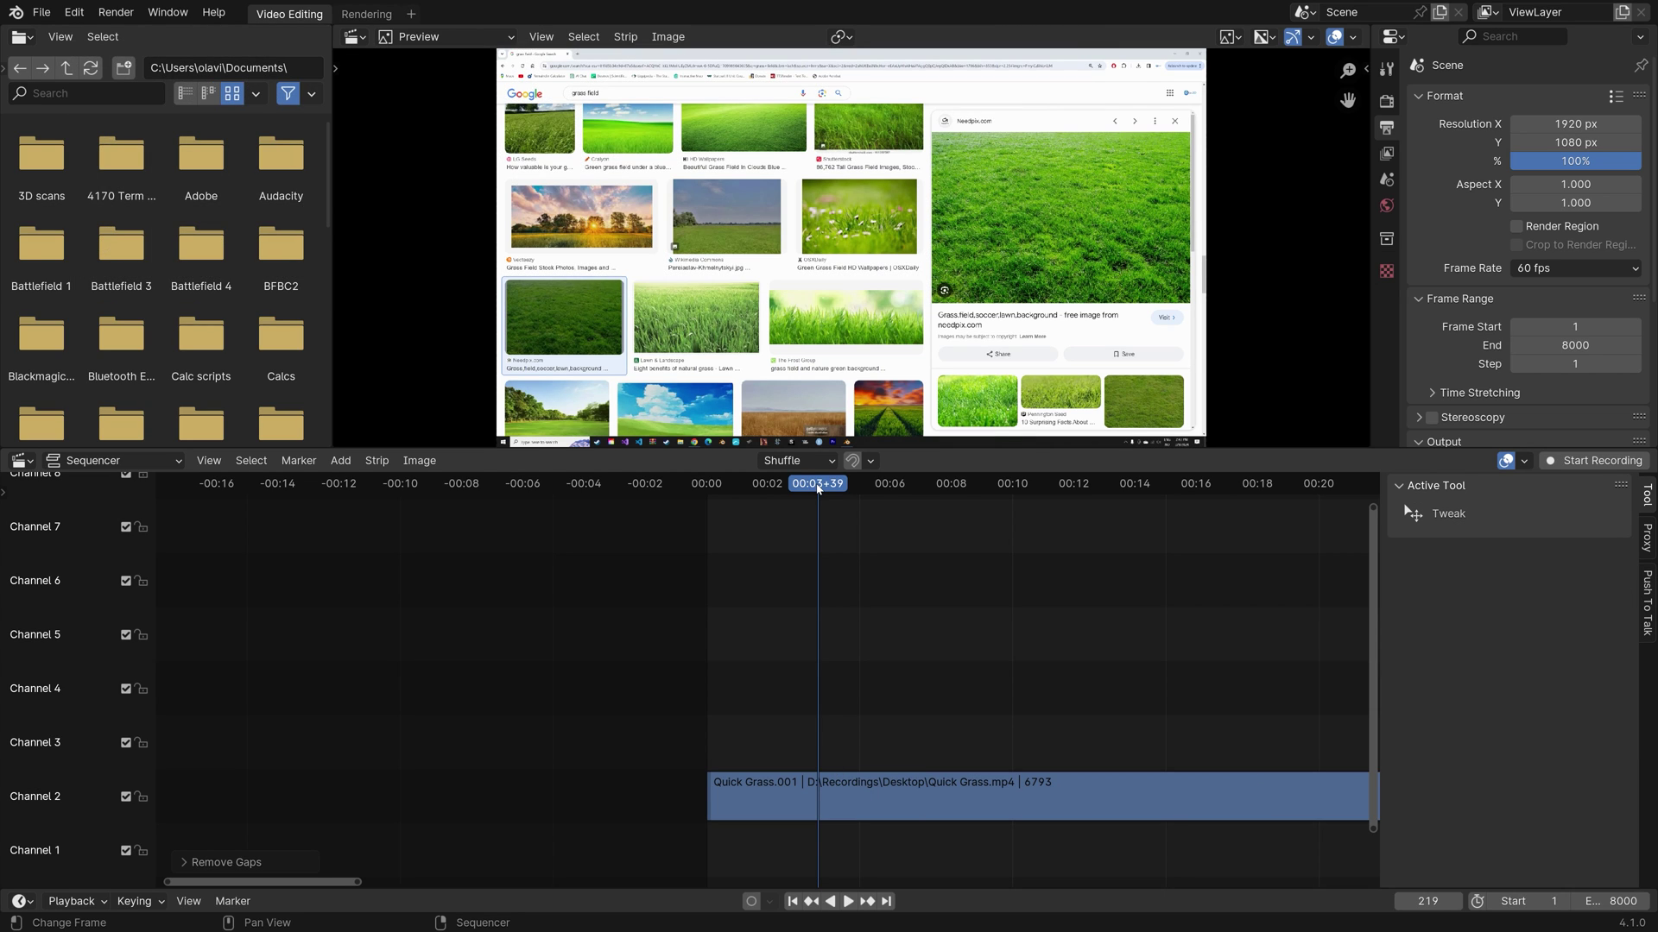
pyautogui.moveTo(818, 488)
pyautogui.mouseDown()
pyautogui.moveTo(872, 492)
pyautogui.moveTo(832, 497)
pyautogui.mouseUp()
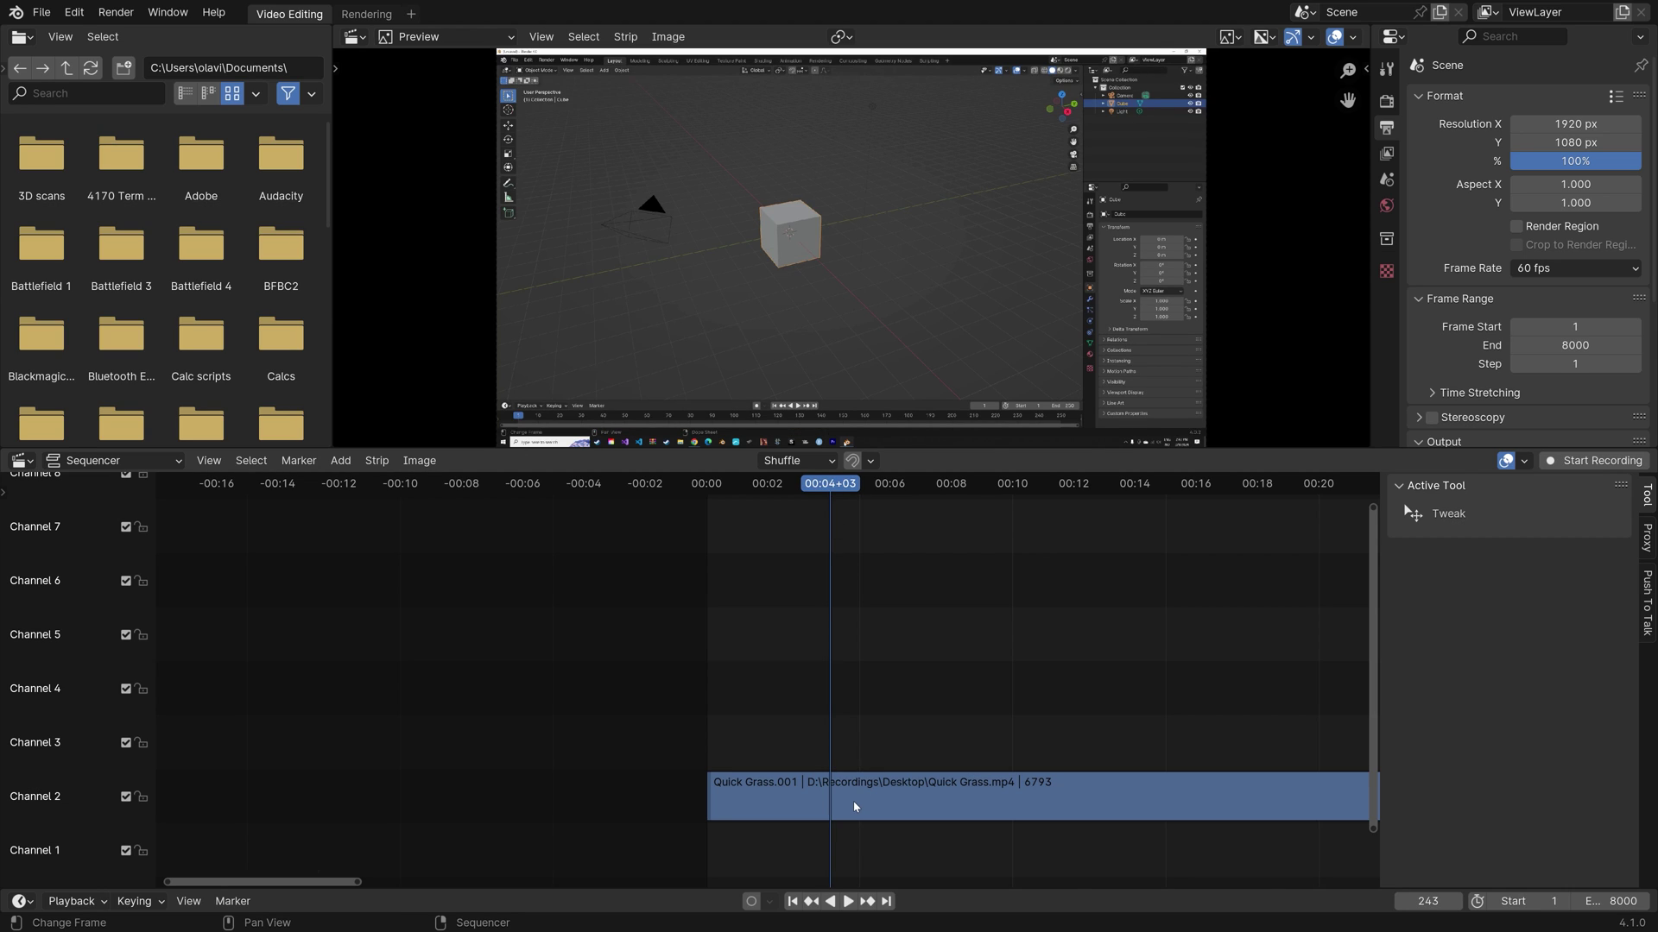
# Split Quick Grass.001 at frame 243 and move the second half to Channel 3, slightly overlapping
pyautogui.scroll(5, 855, 807)
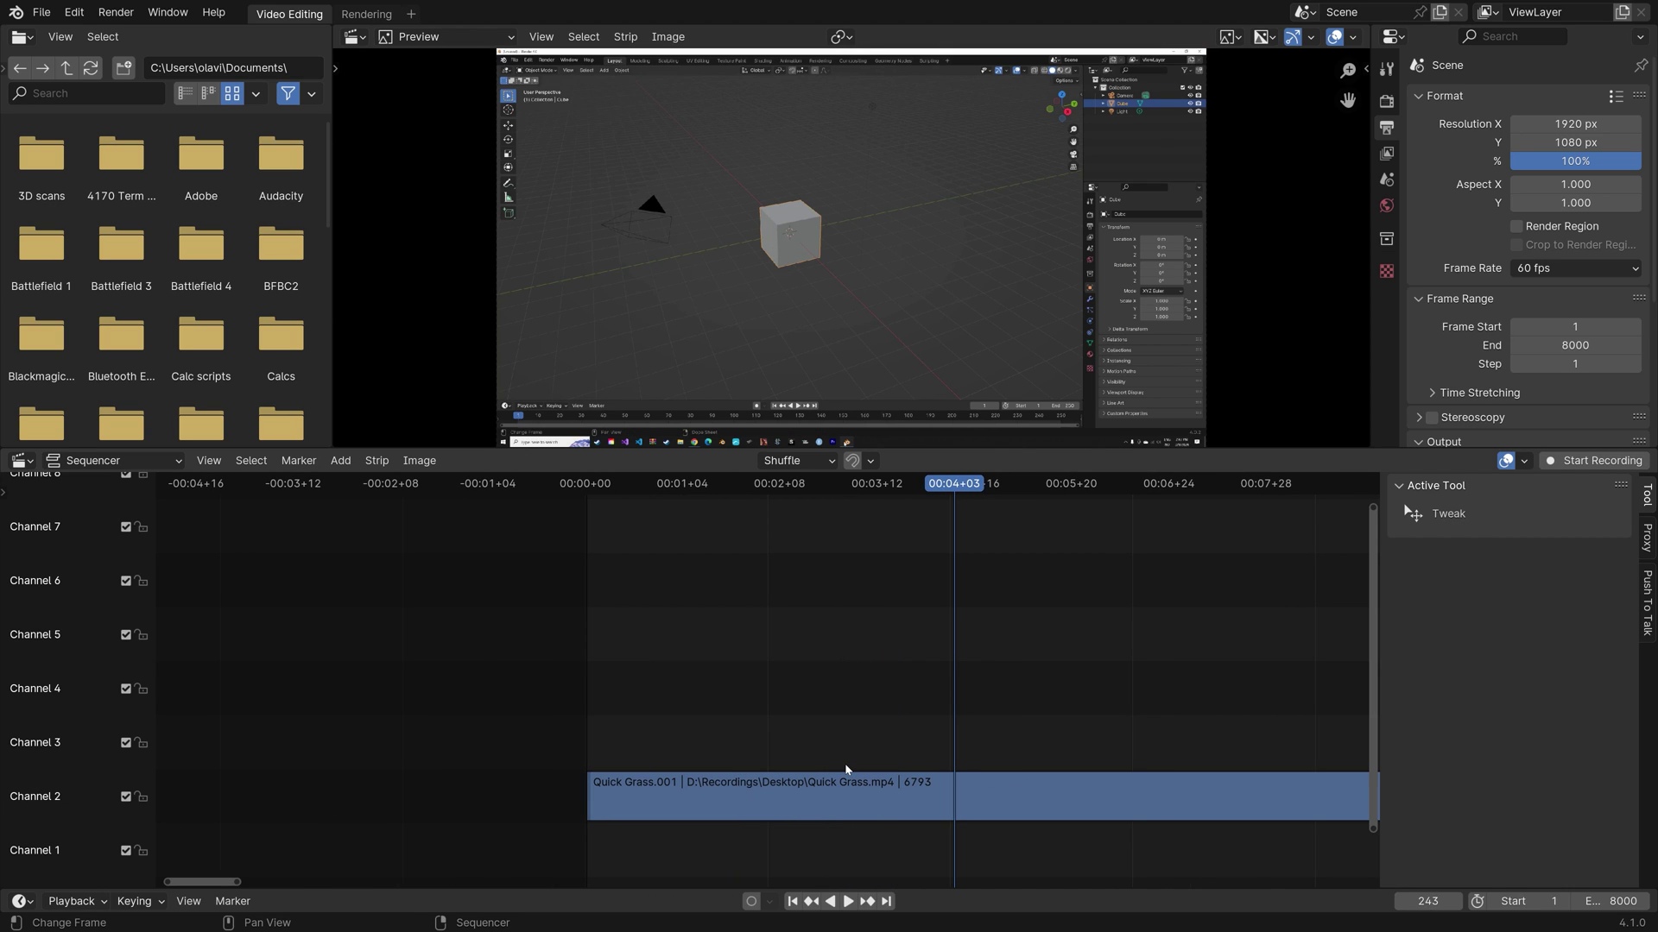
pyautogui.click(945, 794)
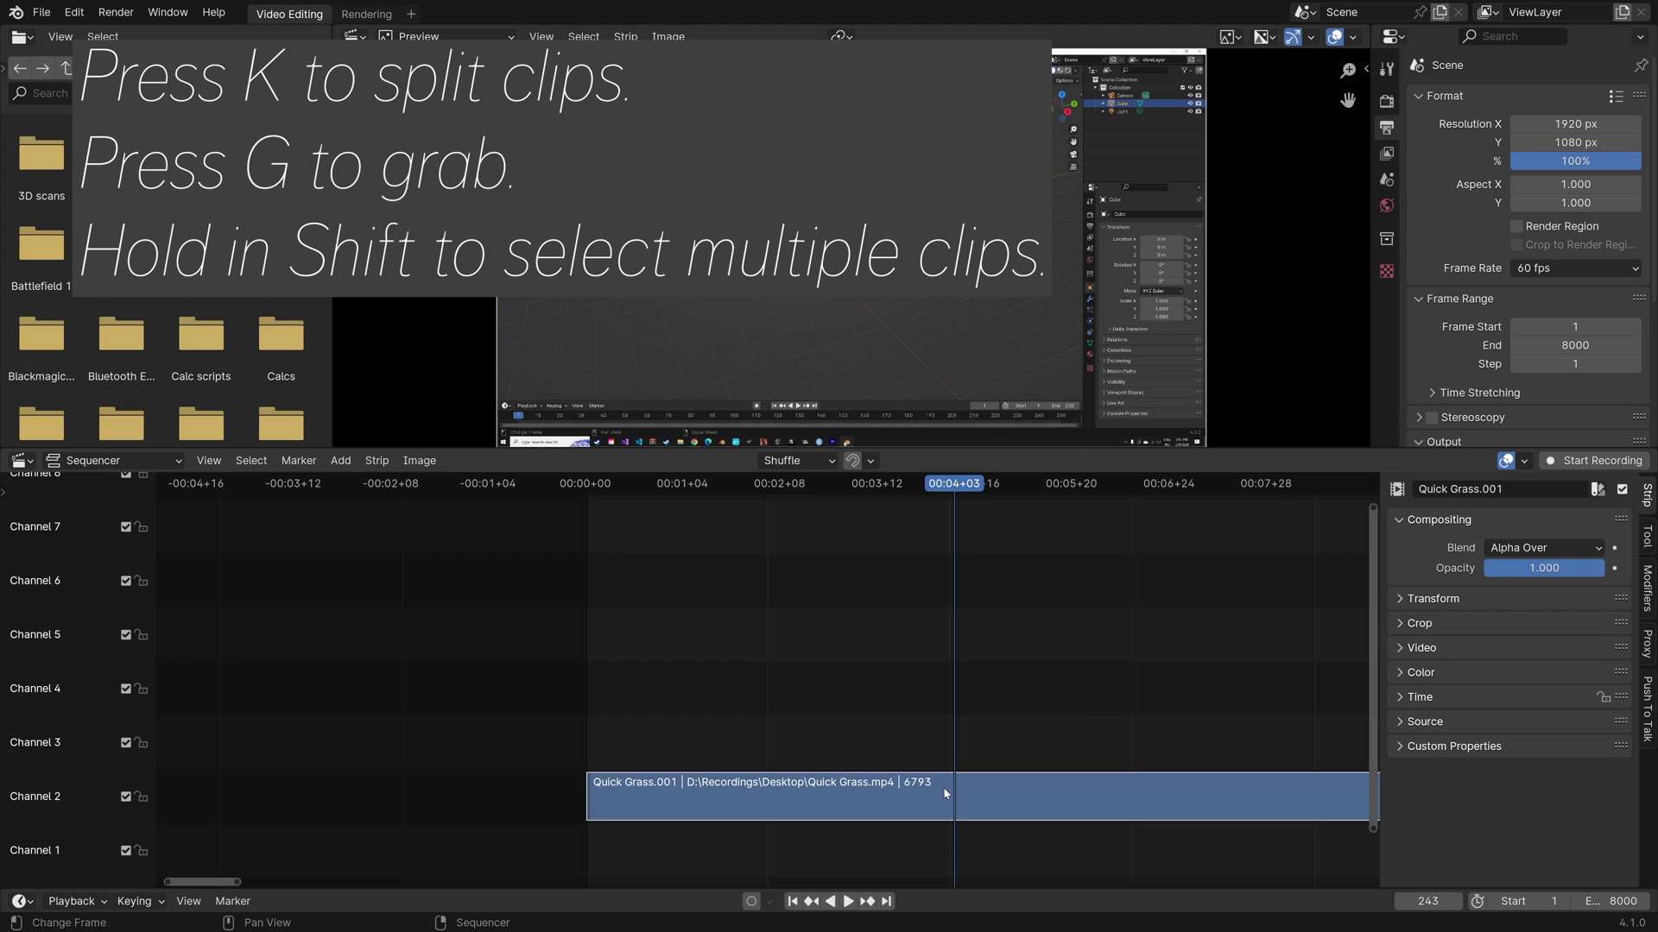
pyautogui.press('k')
pyautogui.click(999, 795)
pyautogui.press('g')
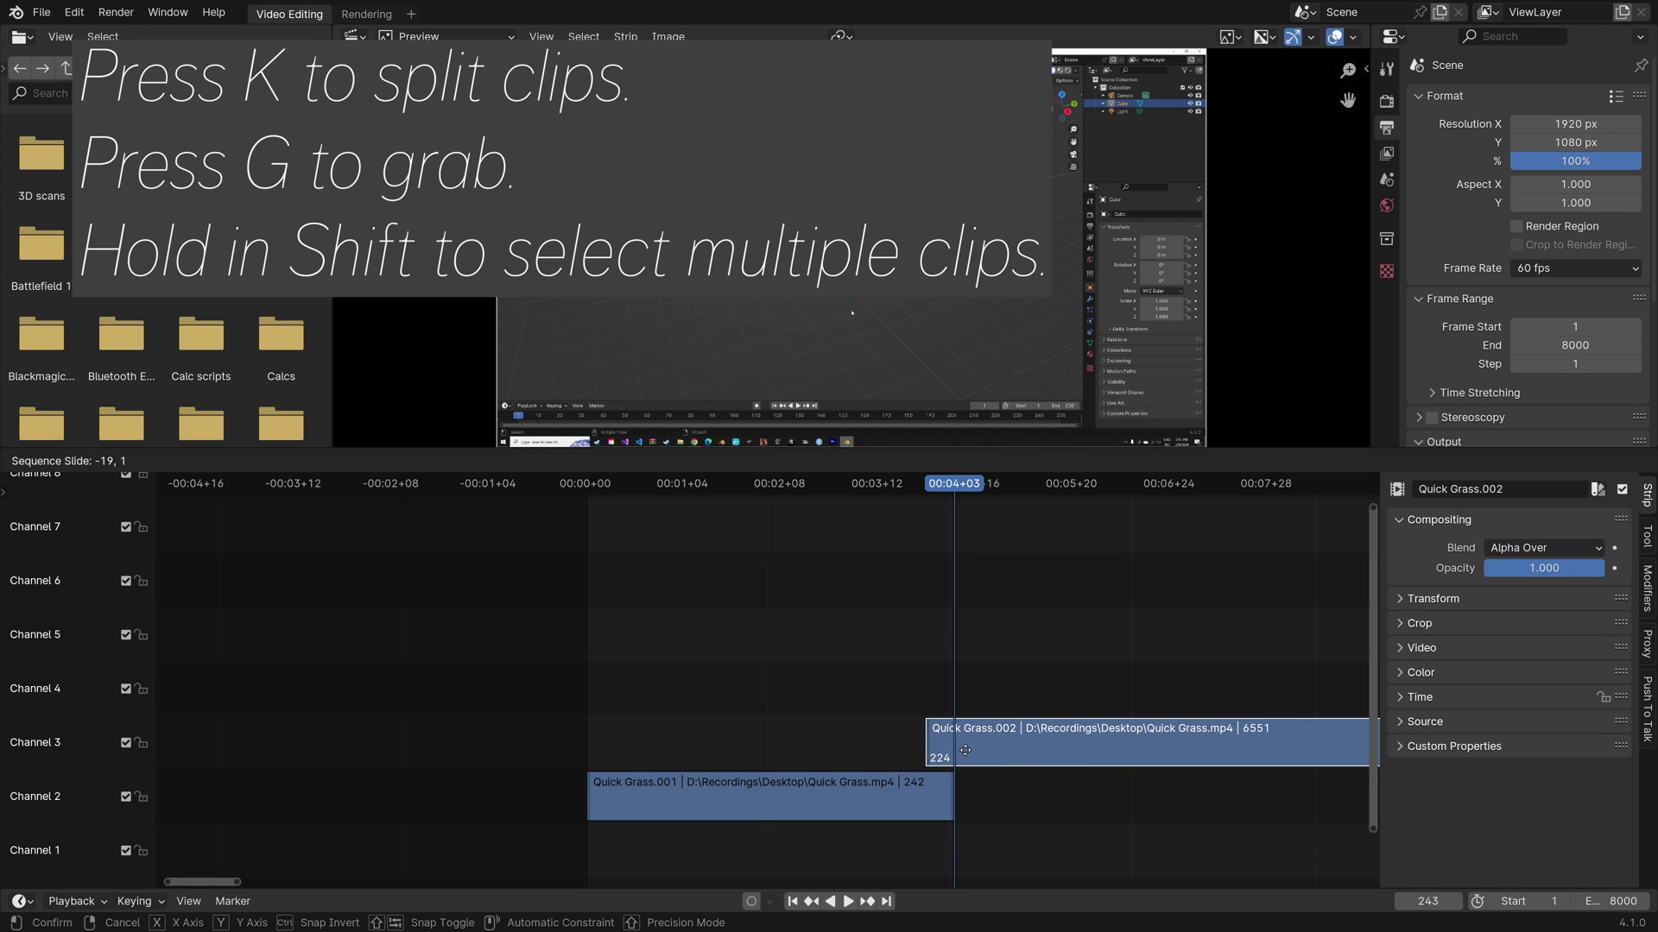
pyautogui.click(965, 751)
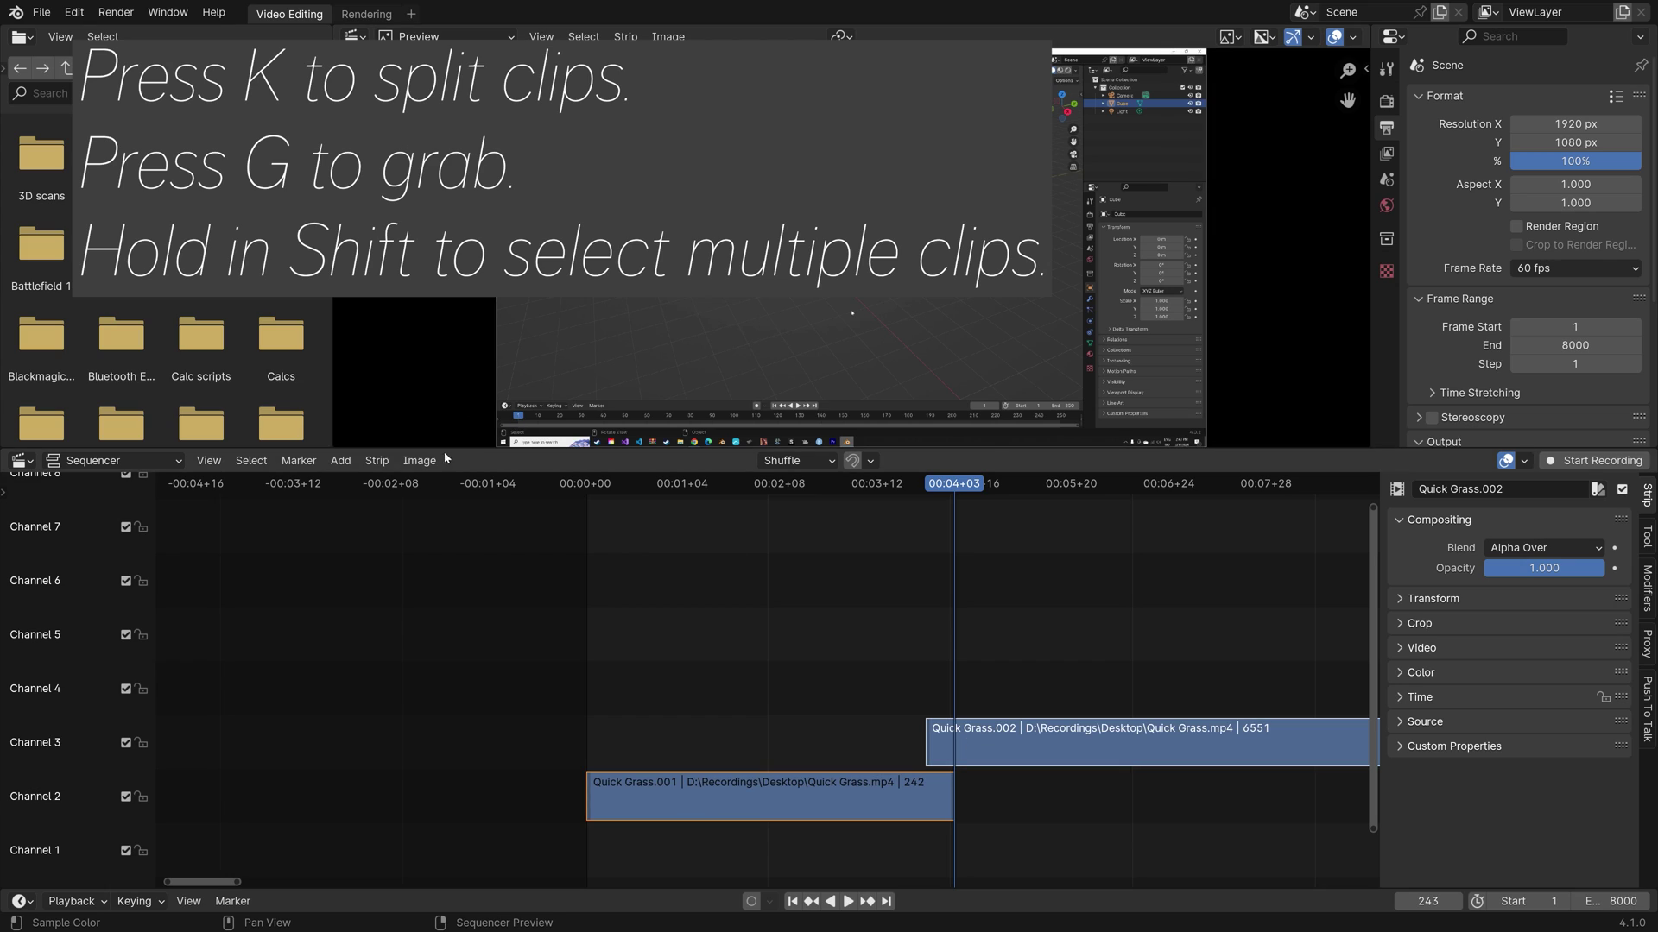
pyautogui.click(340, 460)
# Add a Wipe transition between Quick Grass.001 and Quick Grass.002
pyautogui.moveTo(377, 673)
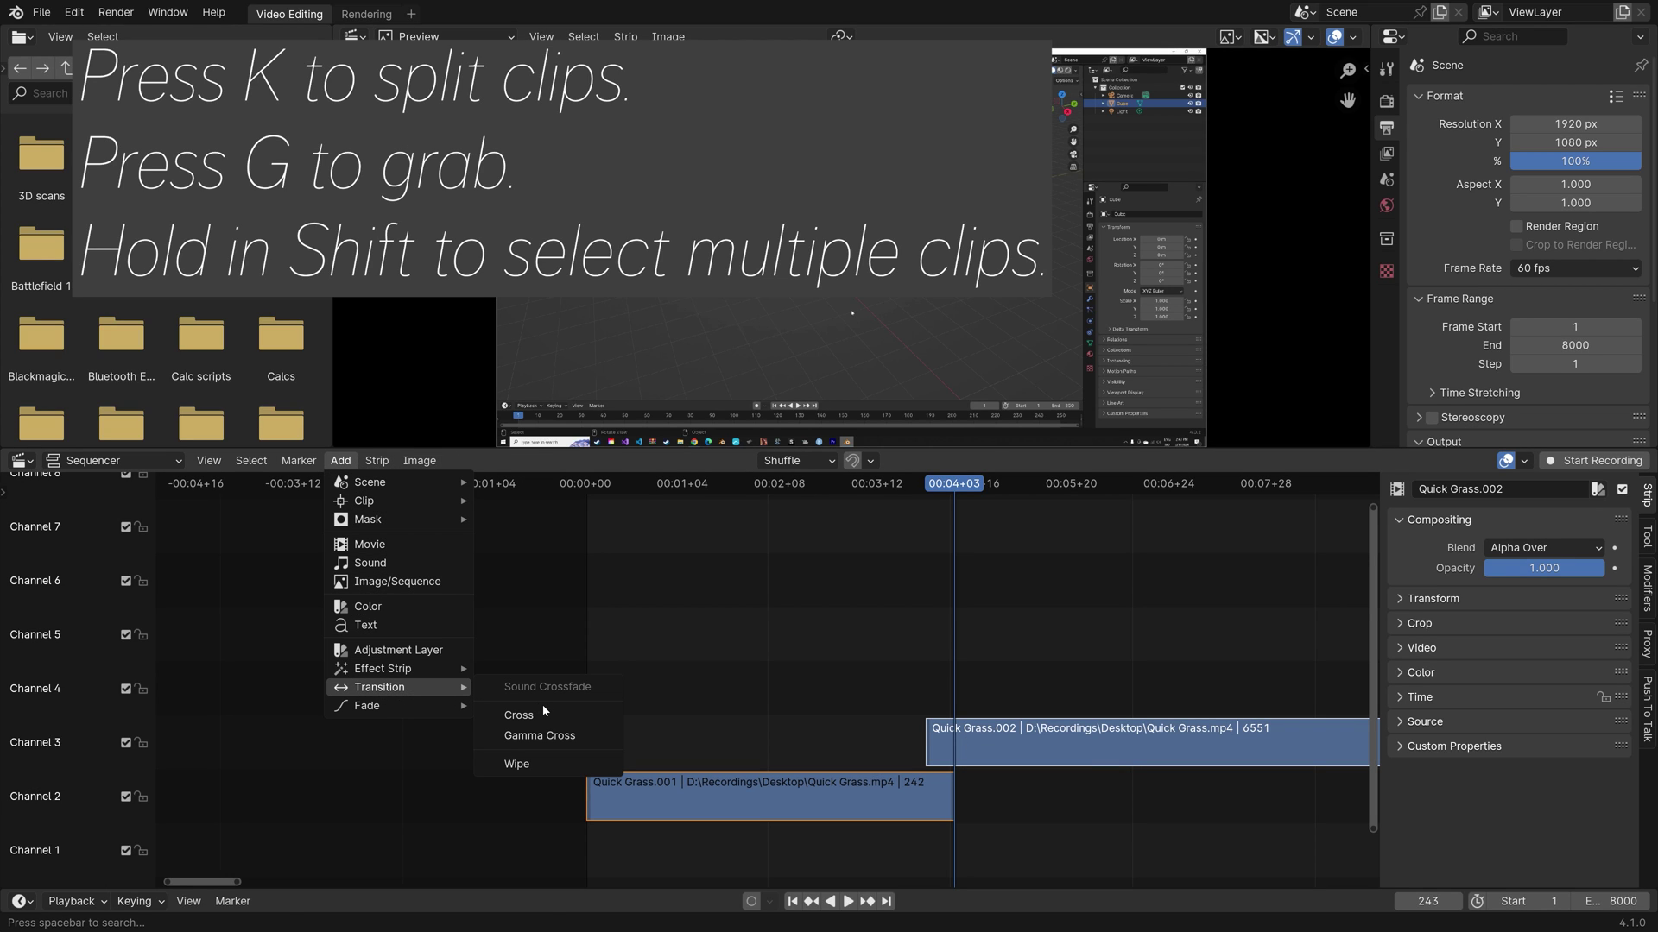
pyautogui.click(516, 764)
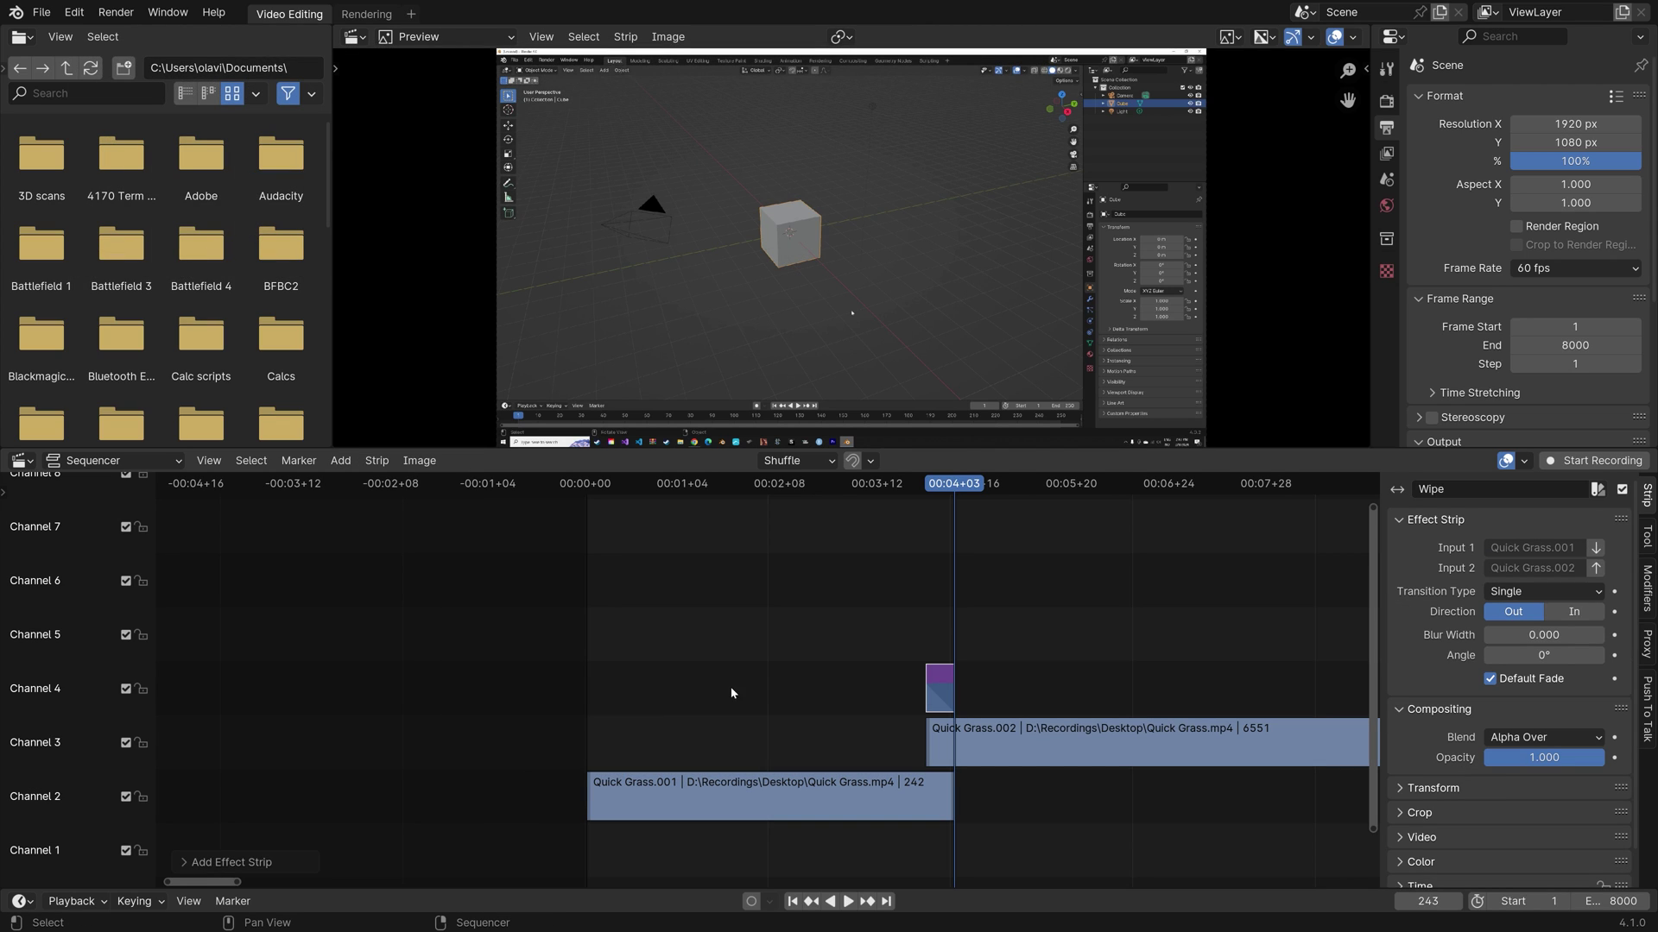
pyautogui.moveTo(956, 486)
pyautogui.mouseDown()
pyautogui.moveTo(918, 492)
pyautogui.moveTo(959, 490)
pyautogui.mouseUp()
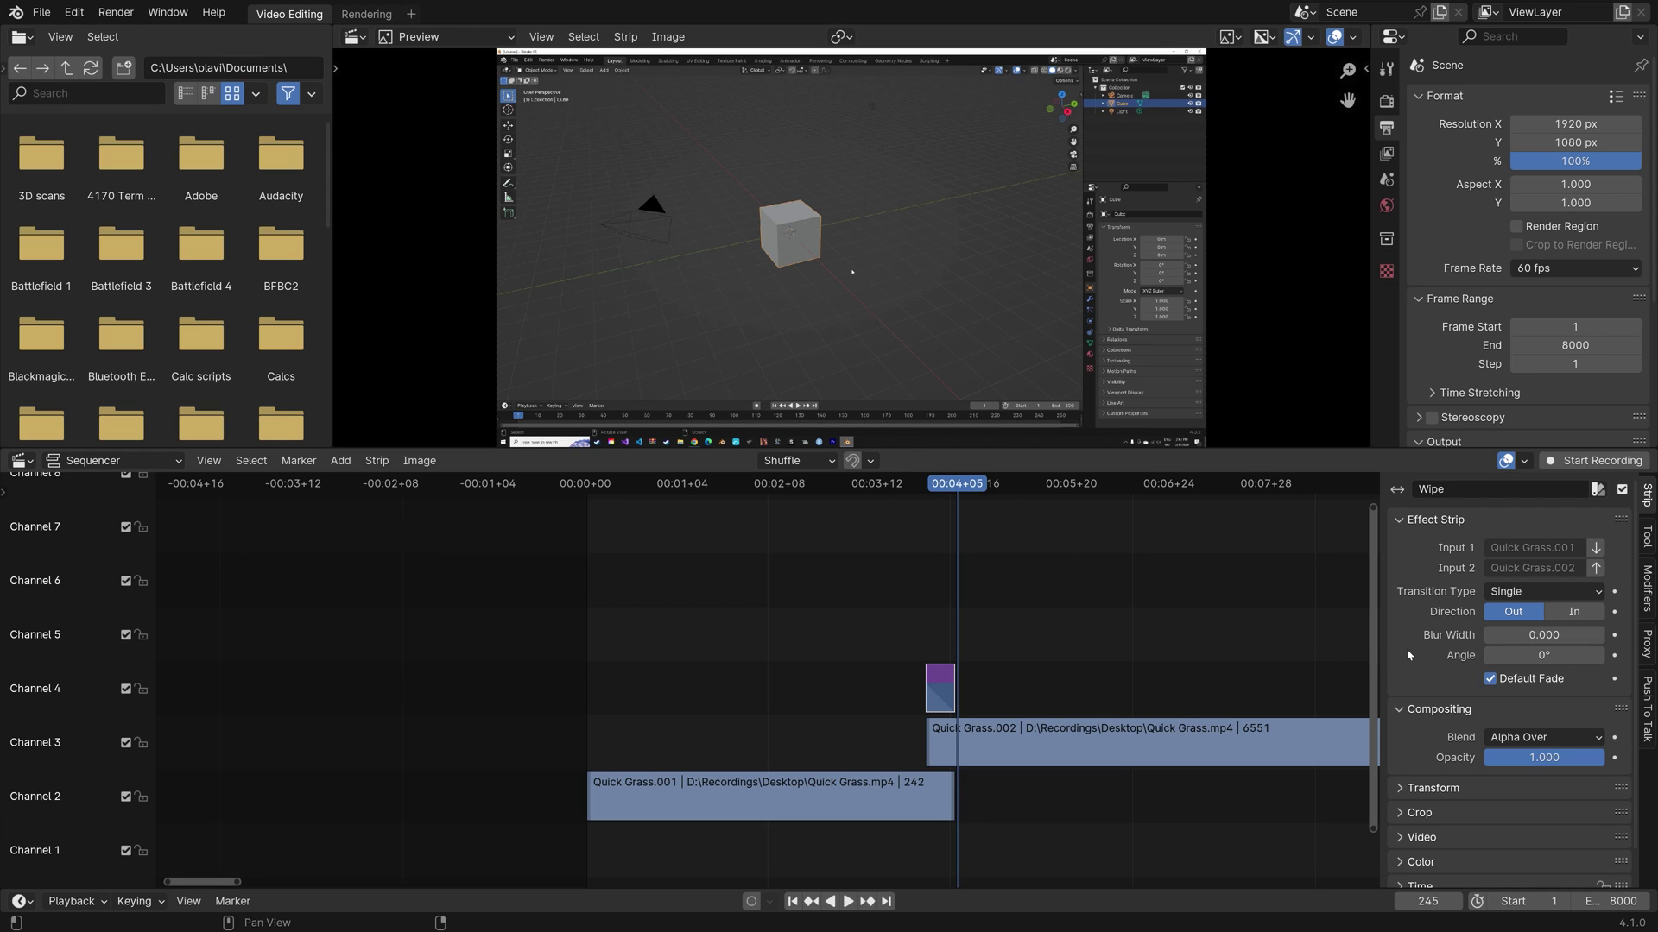
# Set the wipe to Single type, direction In, angle 90°, and preview it
pyautogui.click(1519, 592)
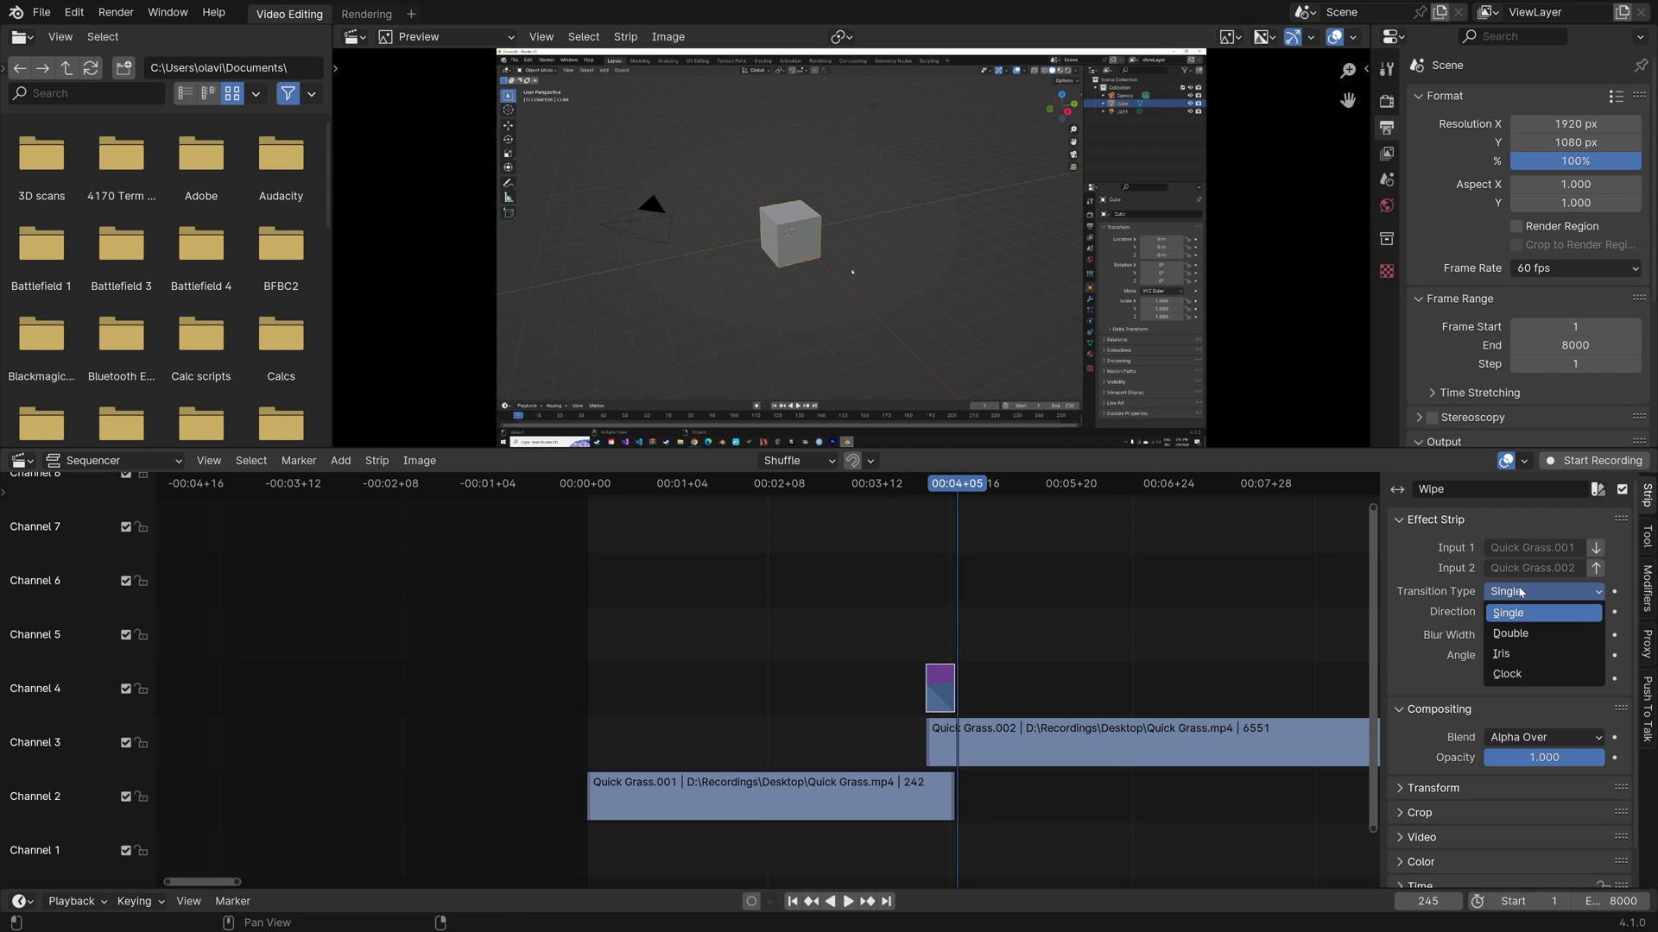
pyautogui.click(1519, 592)
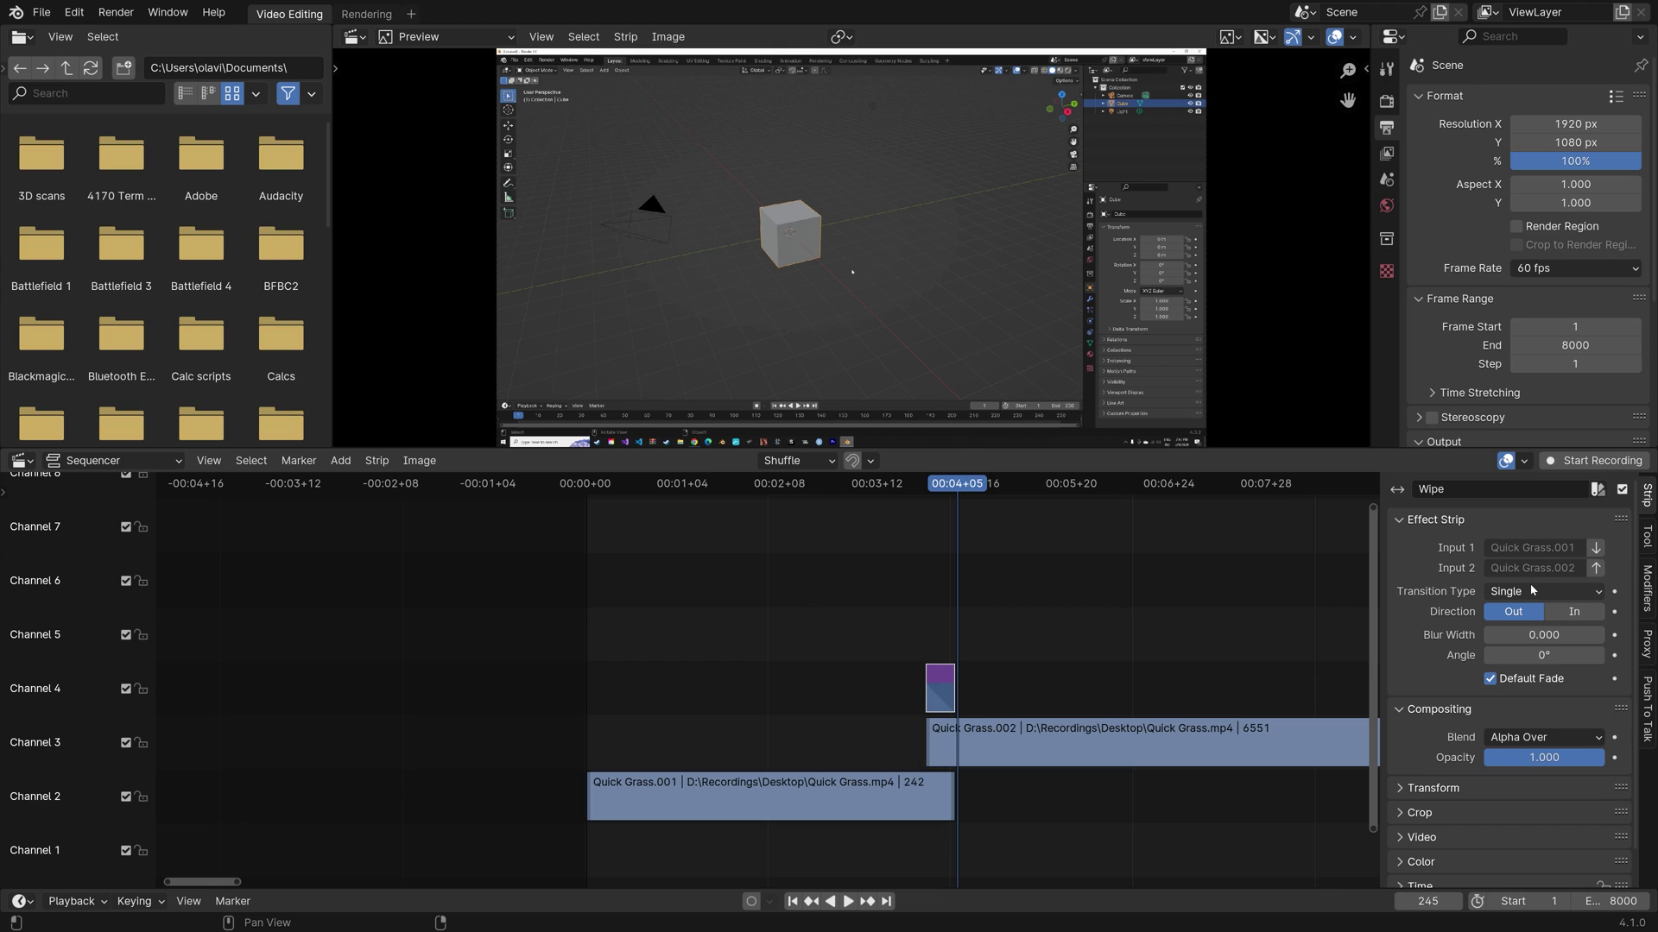
pyautogui.click(1568, 614)
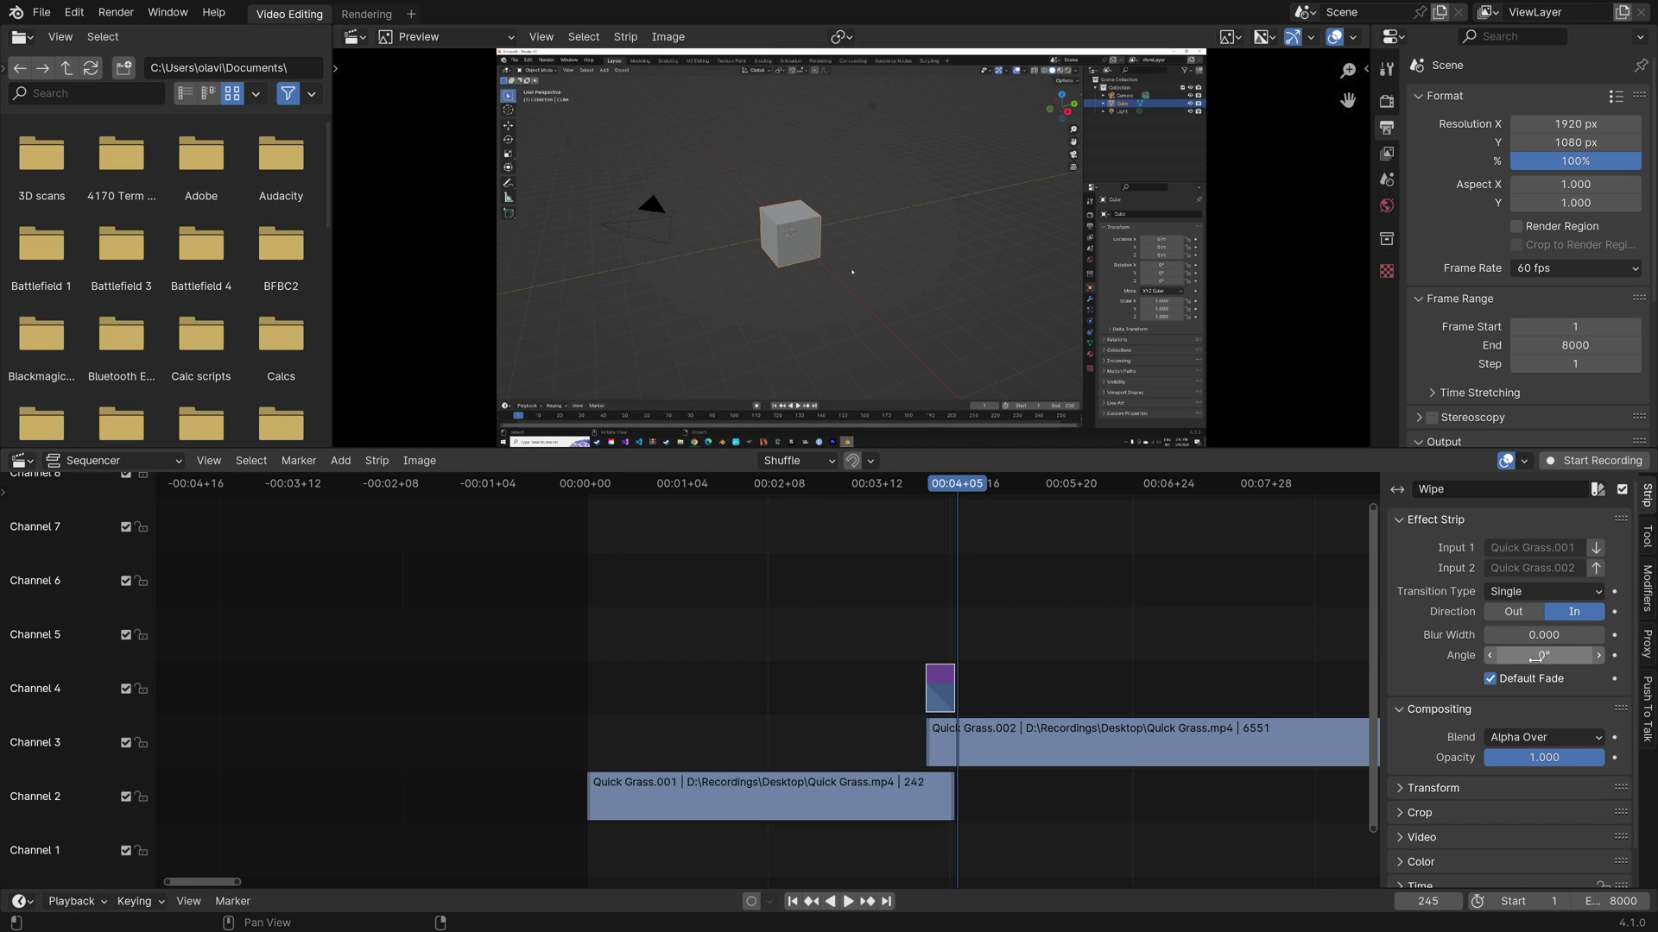
pyautogui.click(1545, 653)
pyautogui.write('90')
pyautogui.press('Return')
pyautogui.moveTo(941, 488); pyautogui.dragTo(927, 488)
pyautogui.press('space')
pyautogui.press('space')
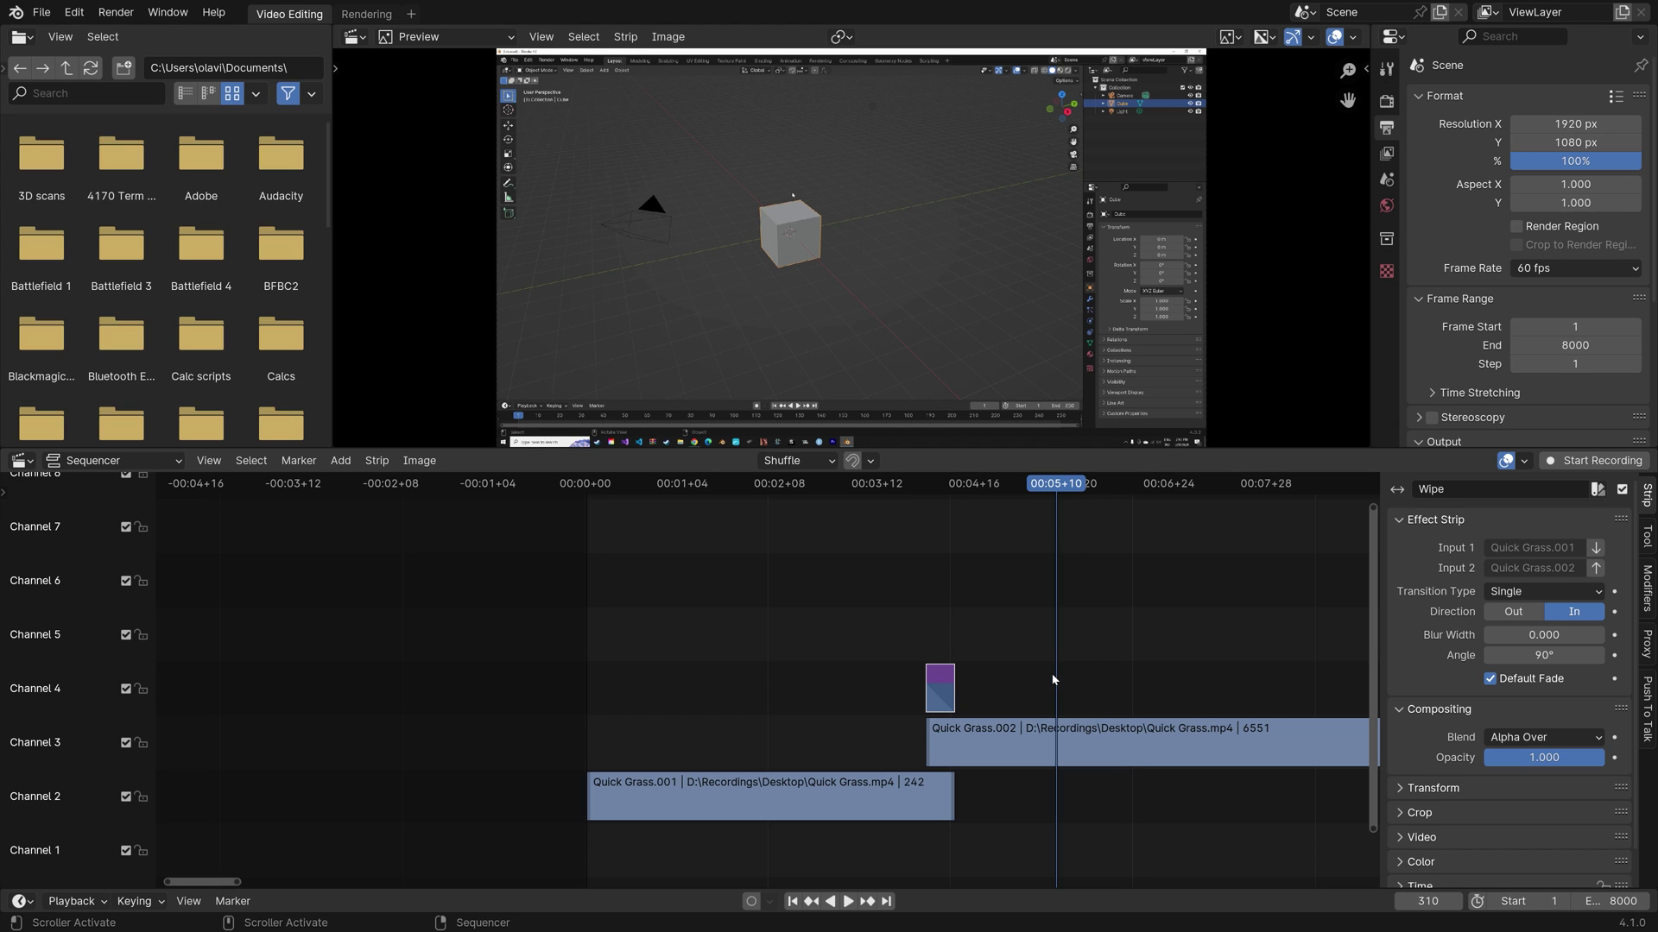
# Play back the edit and return the playhead to just after the wipe
pyautogui.scroll(-4, 1046, 581)
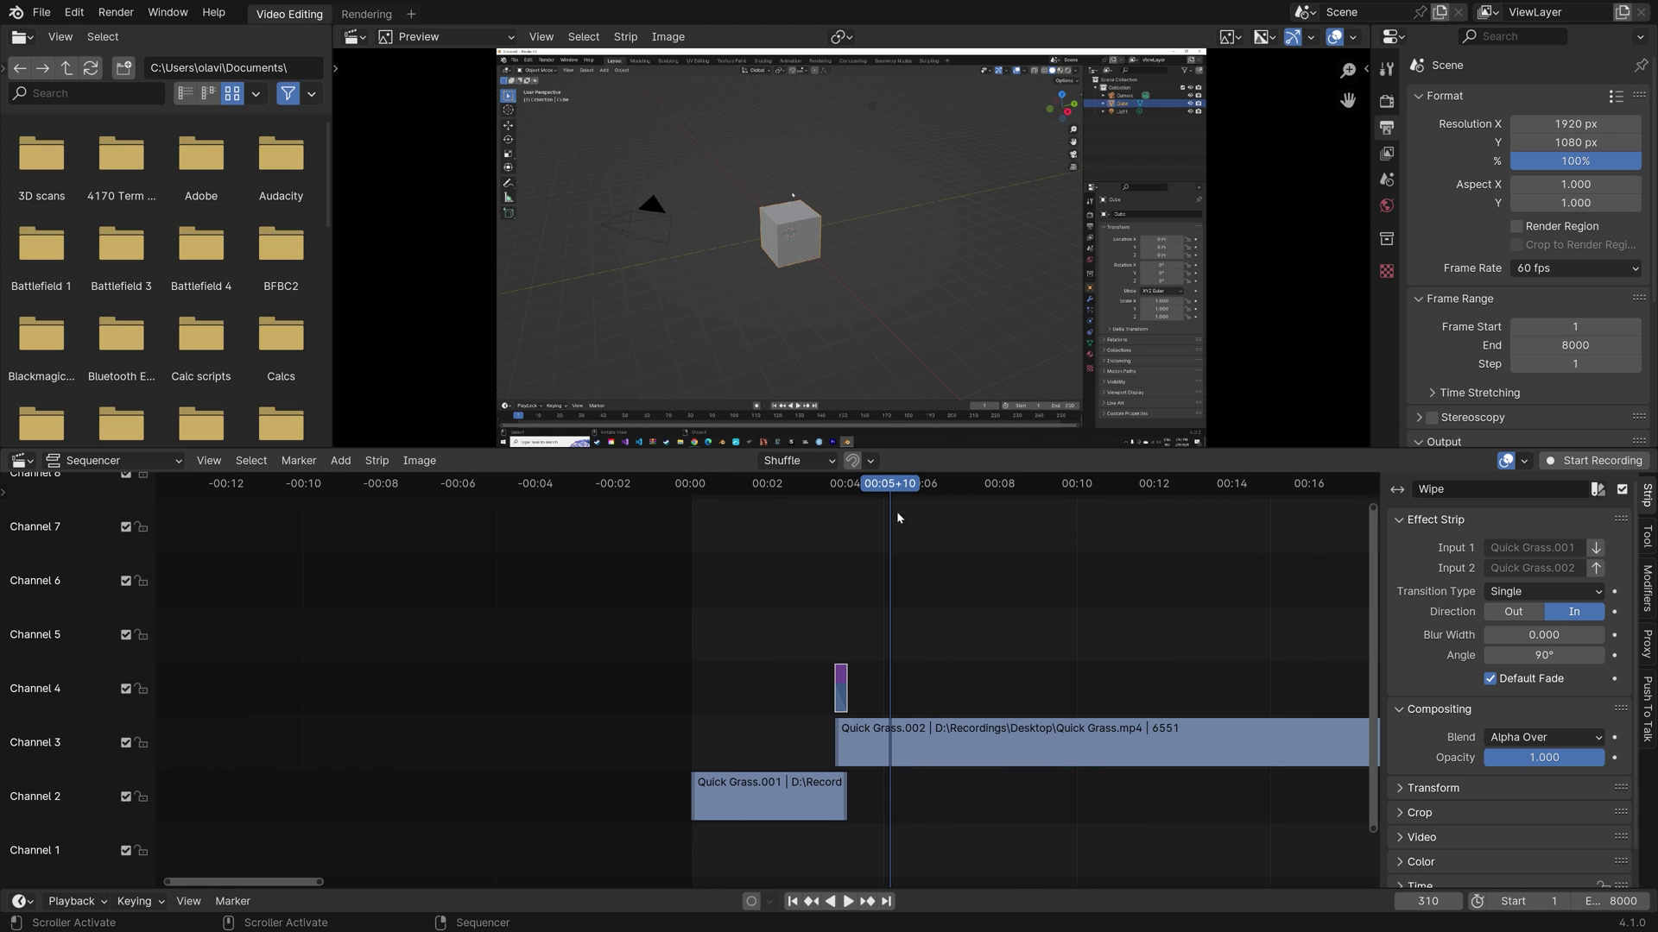
pyautogui.press('space')
pyautogui.click(892, 485)
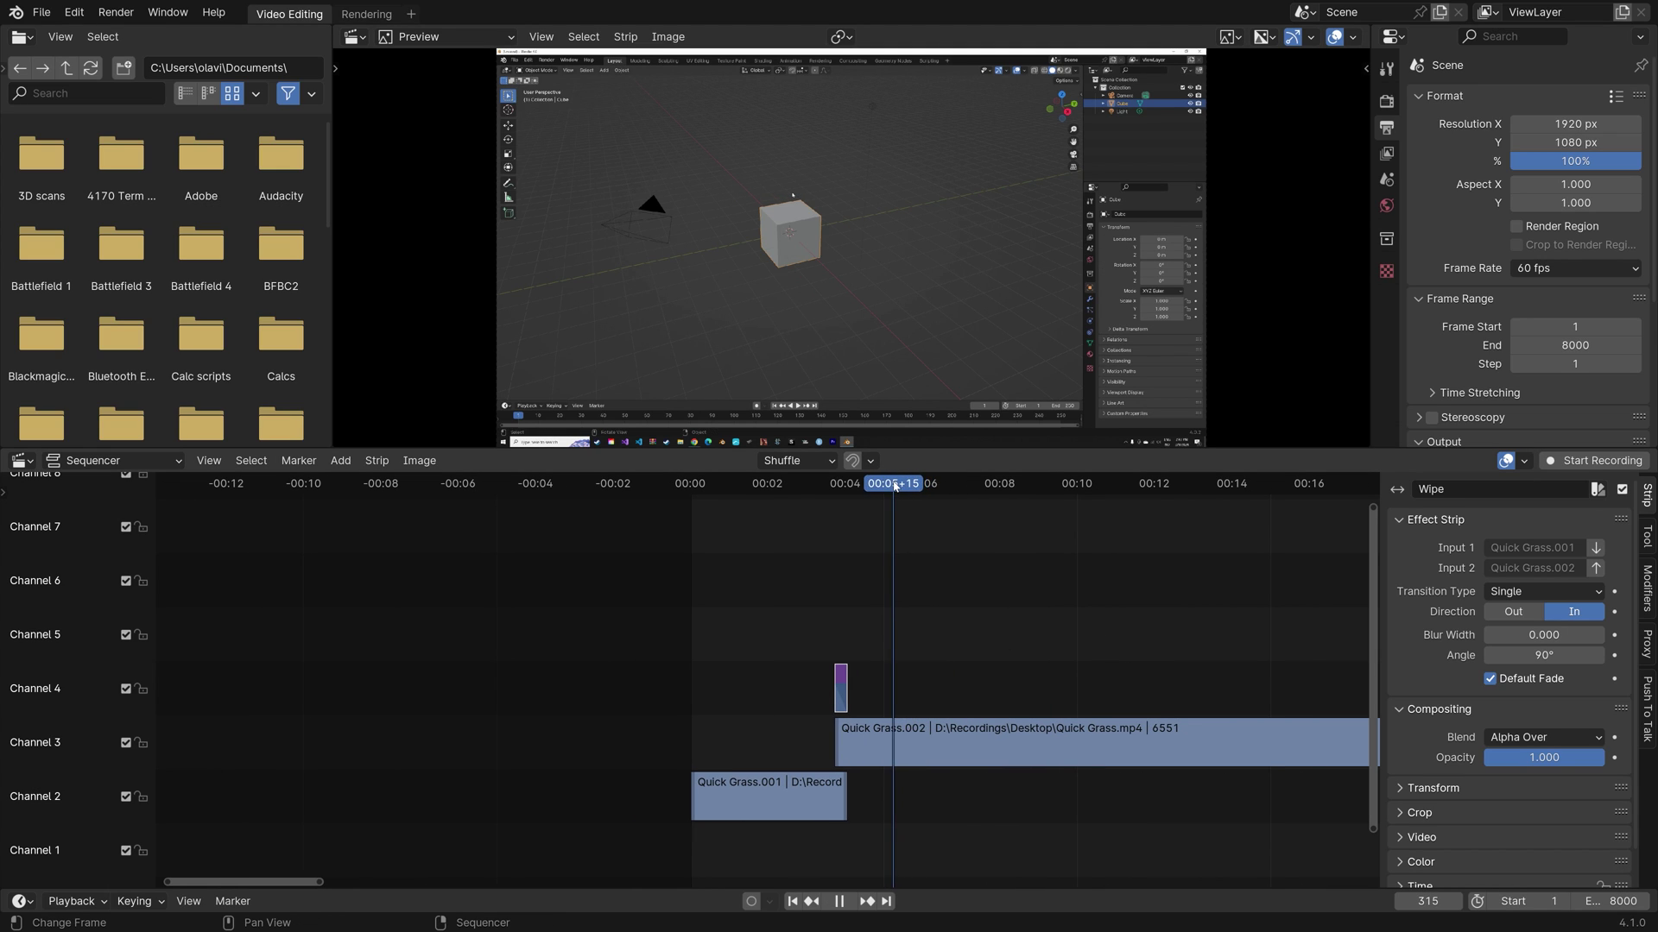
# Add a Text strip at the playhead and move it up to channel 4
pyautogui.click(341, 461)
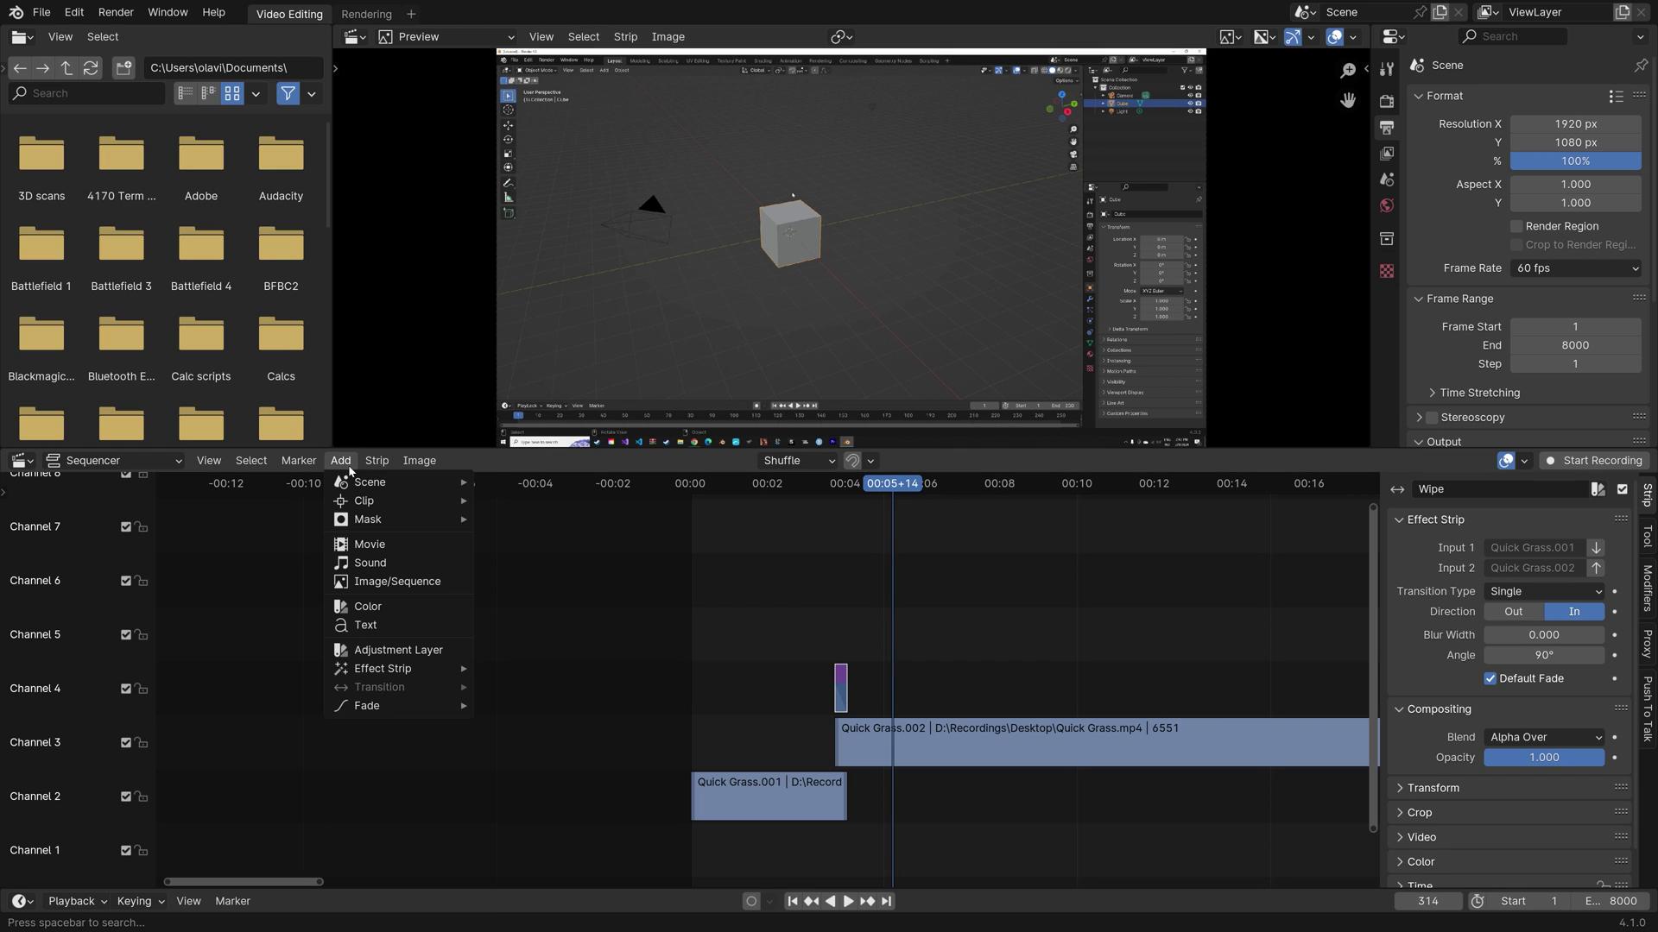
pyautogui.click(367, 626)
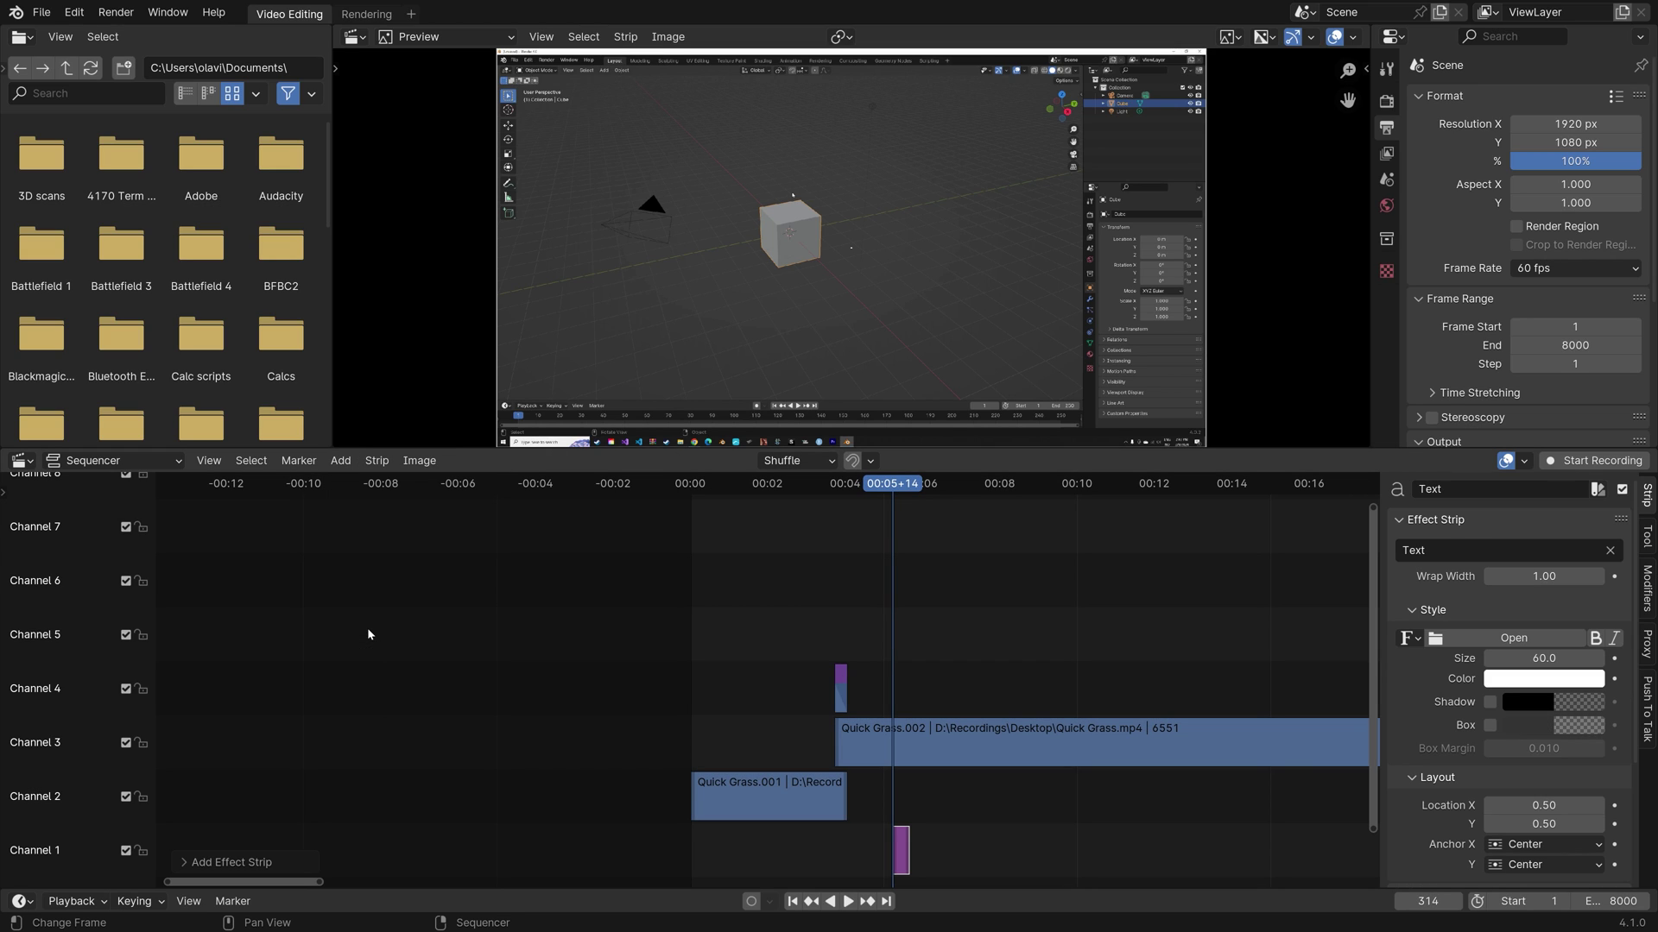
pyautogui.click(901, 486)
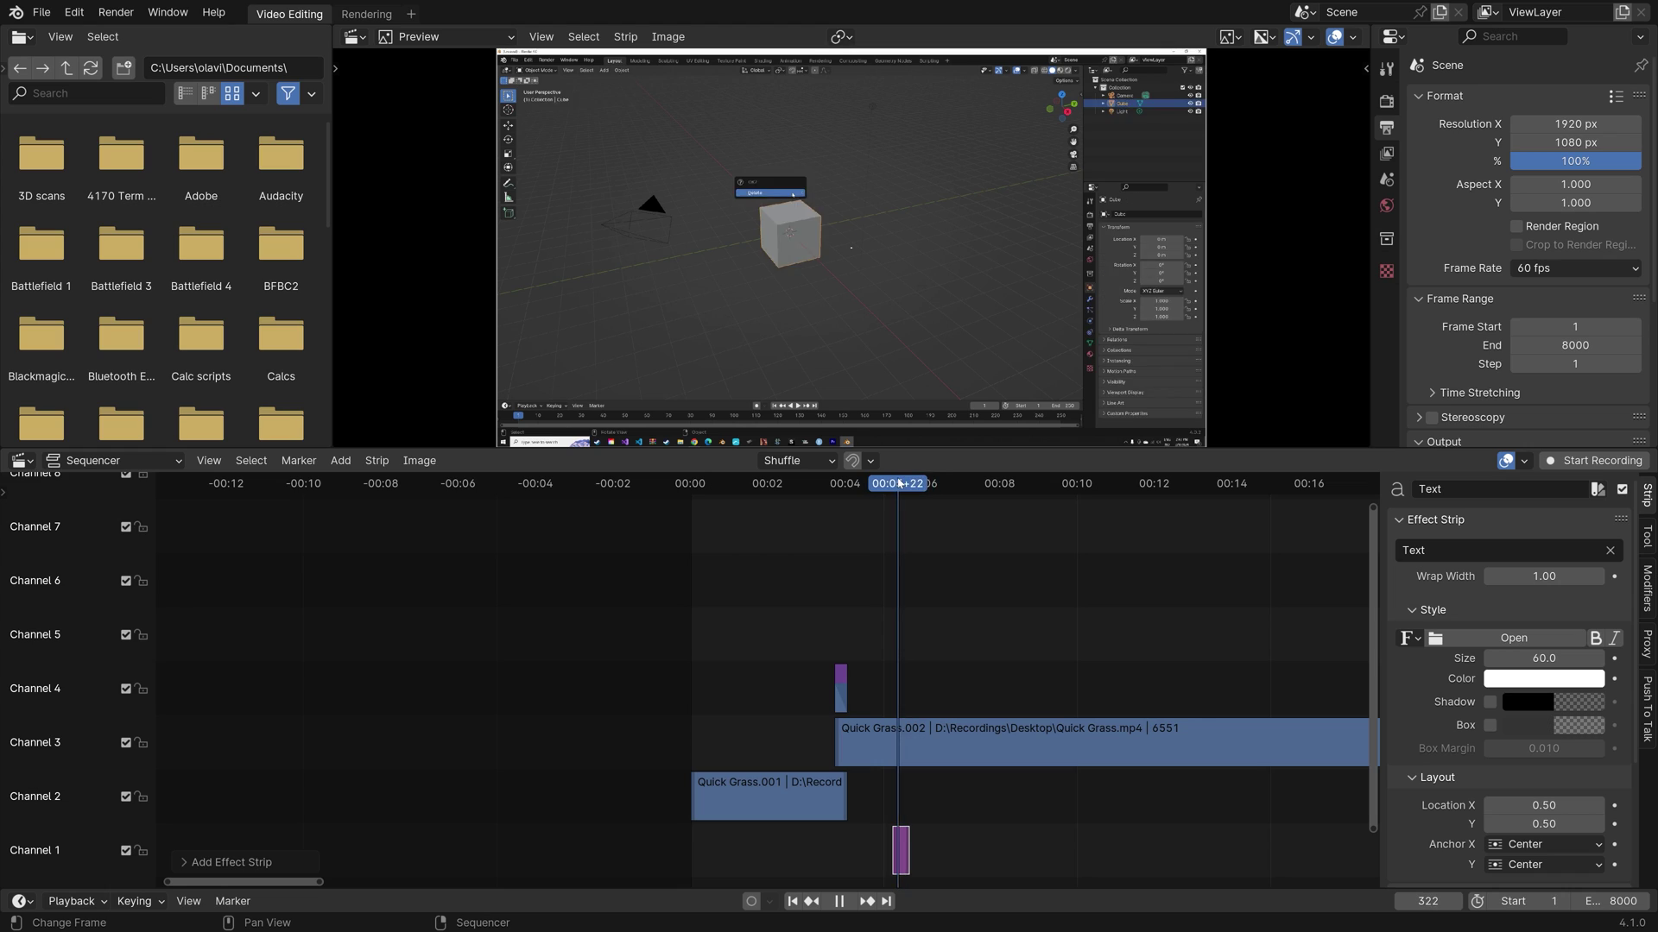
pyautogui.moveTo(903, 851); pyautogui.dragTo(905, 685)
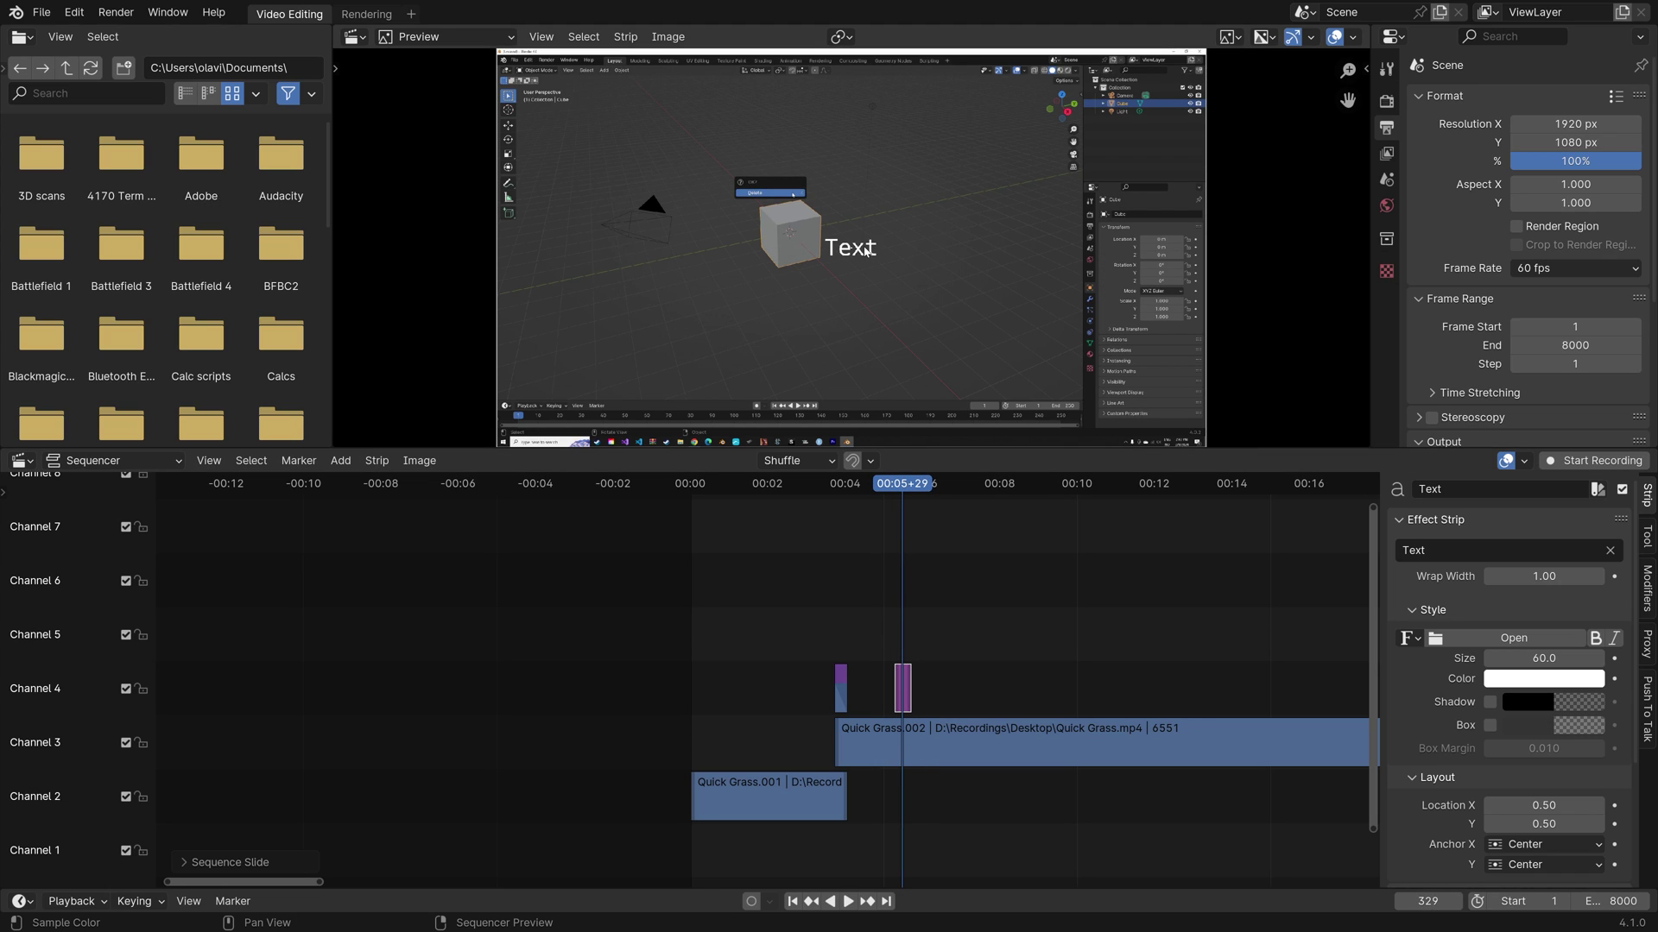
# Change the caption to 'Press X to delete.' and place it near the frame's top-left
pyautogui.press('g')
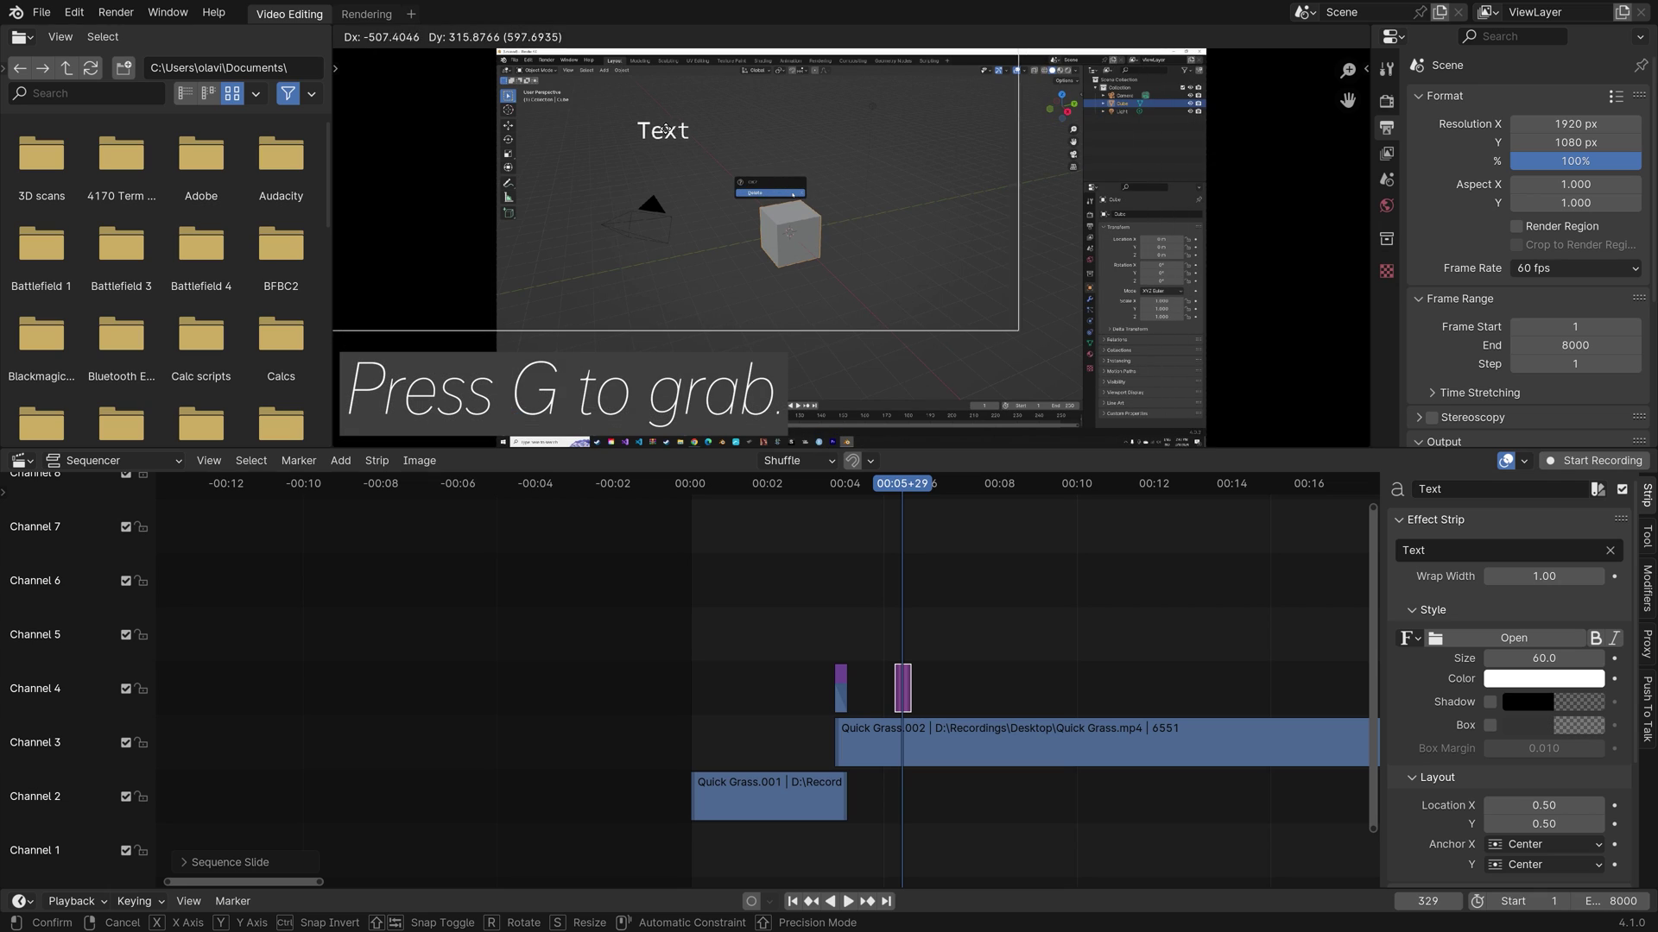
pyautogui.click(580, 138)
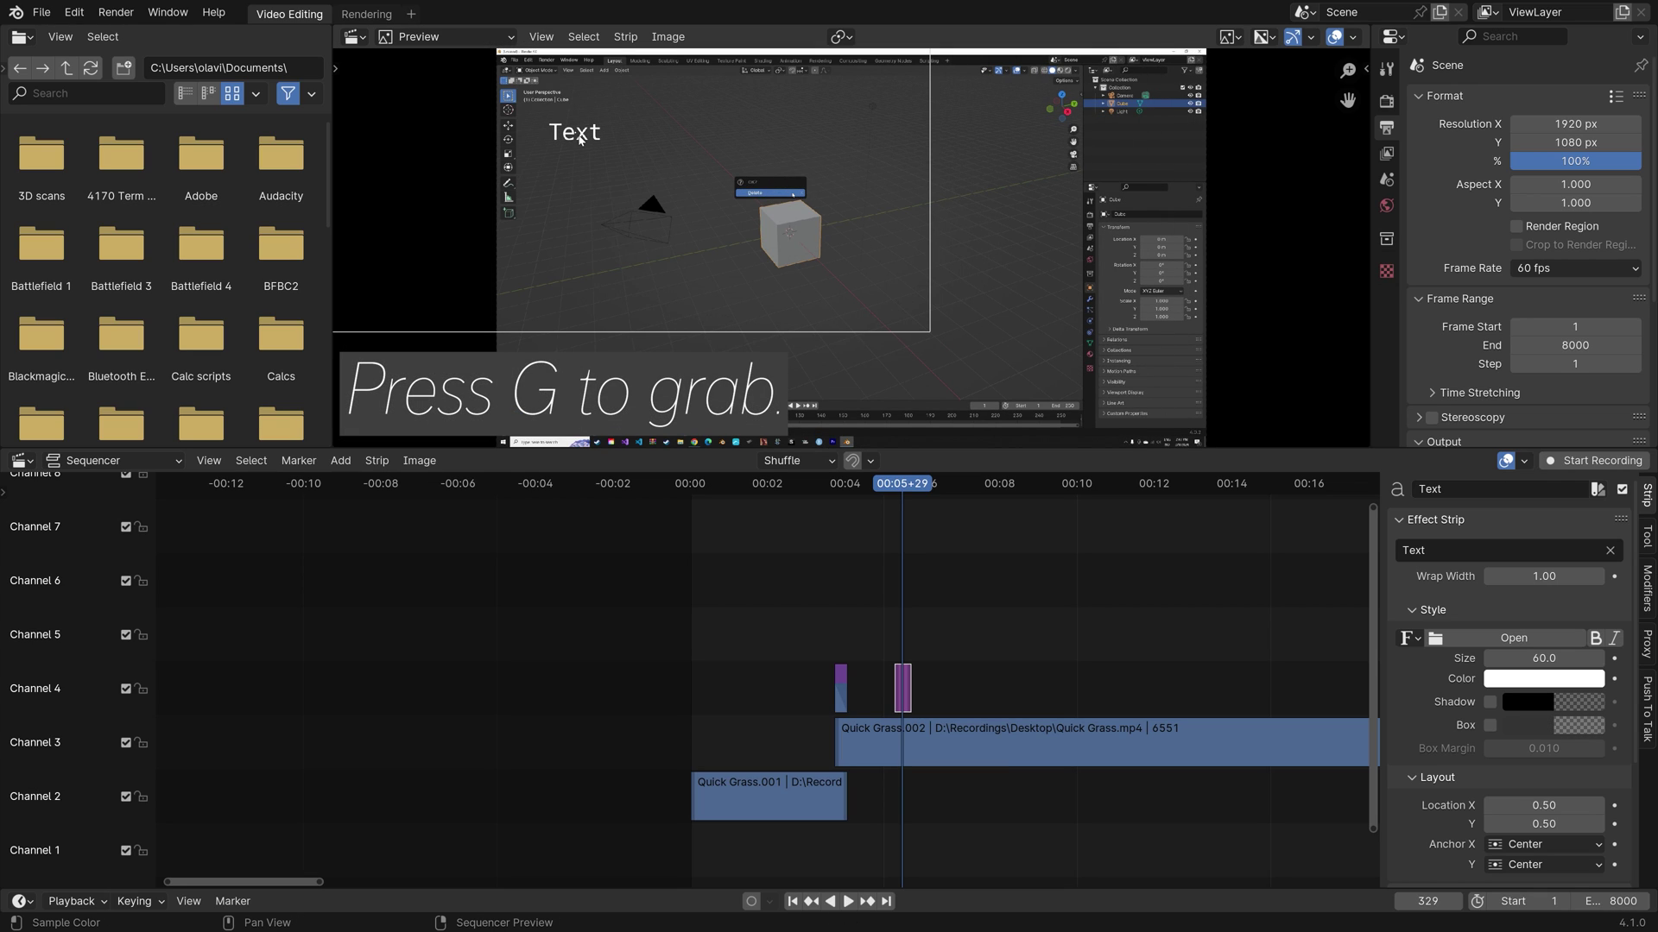
pyautogui.click(1525, 553)
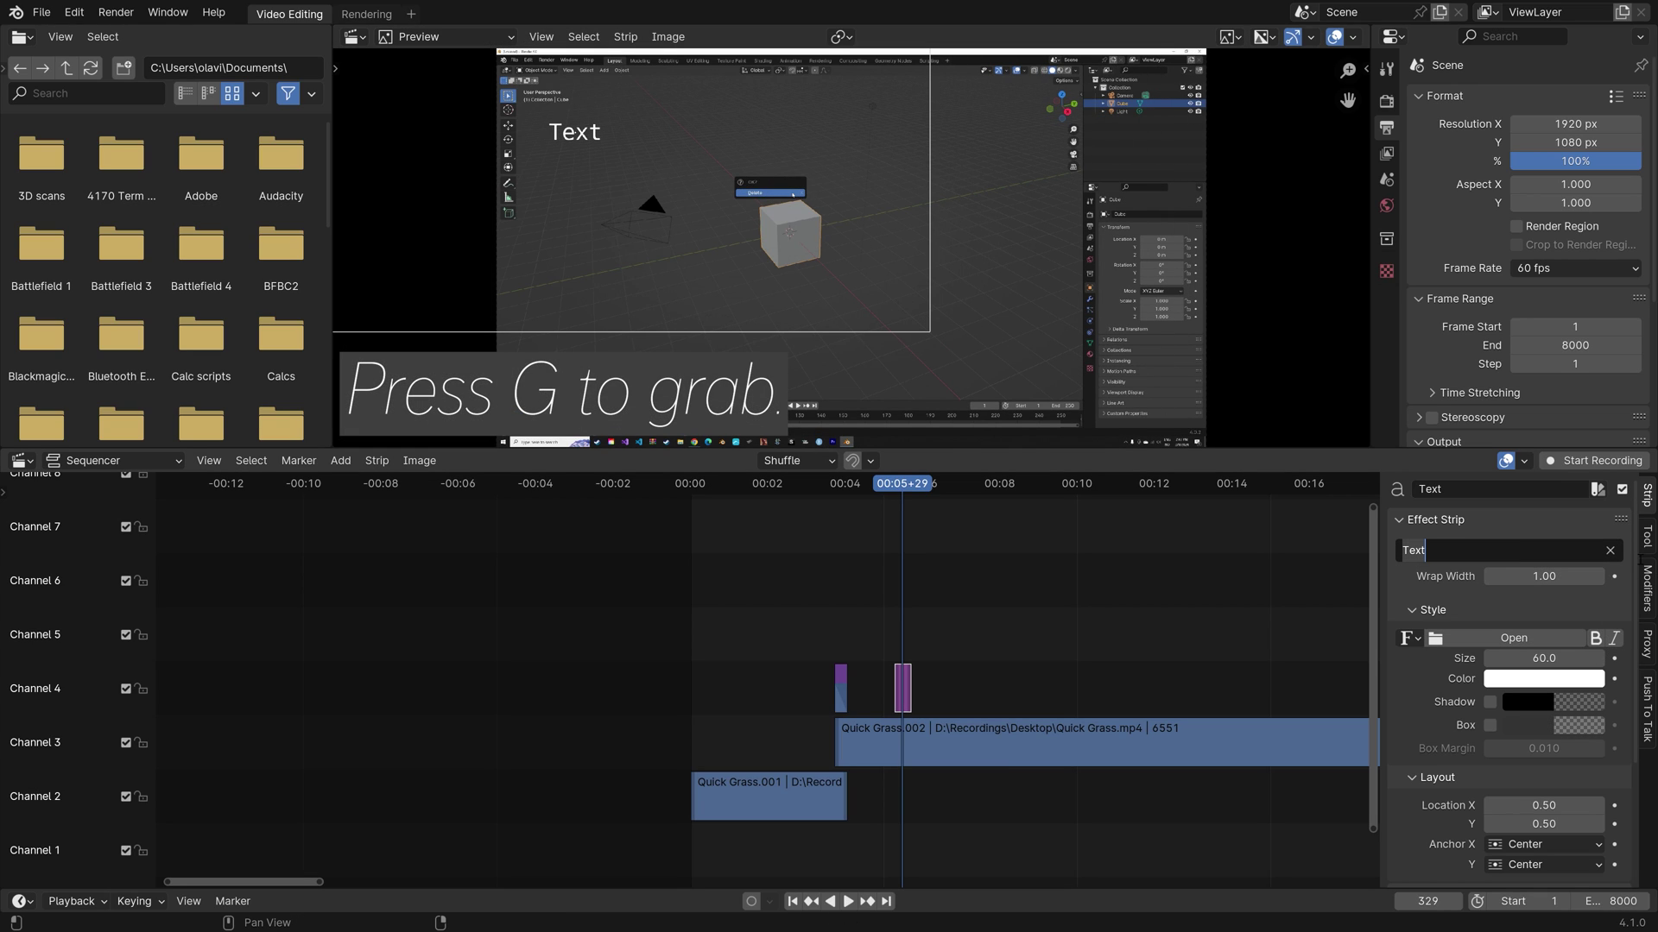
pyautogui.write('Press')
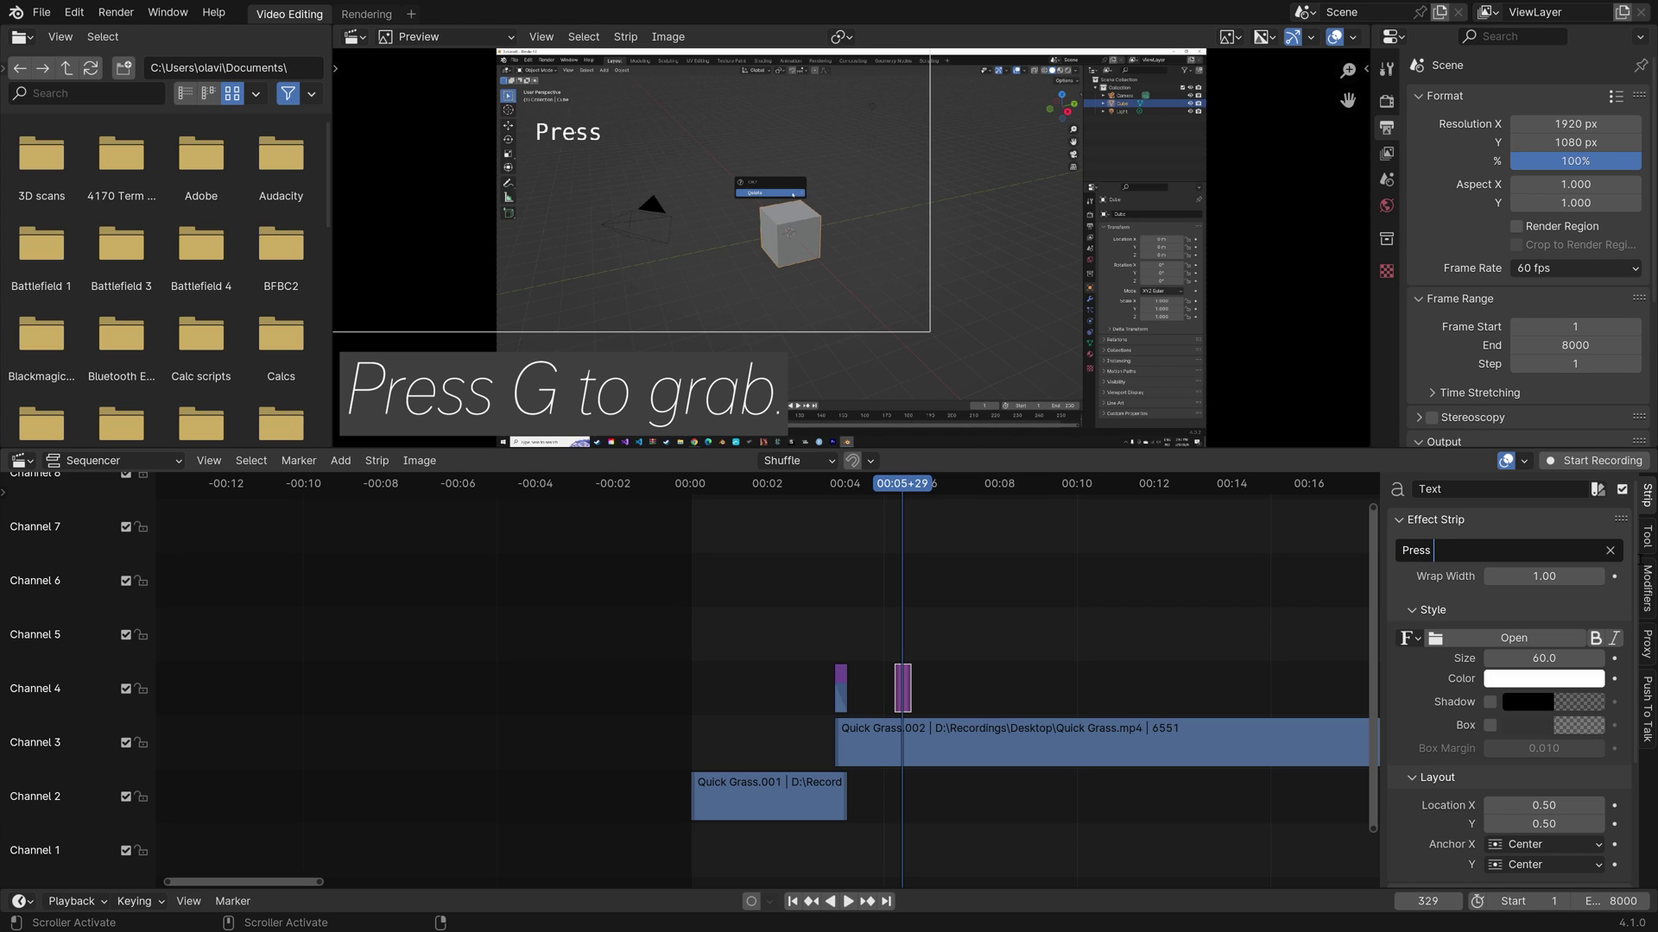
pyautogui.write(' X to dele')
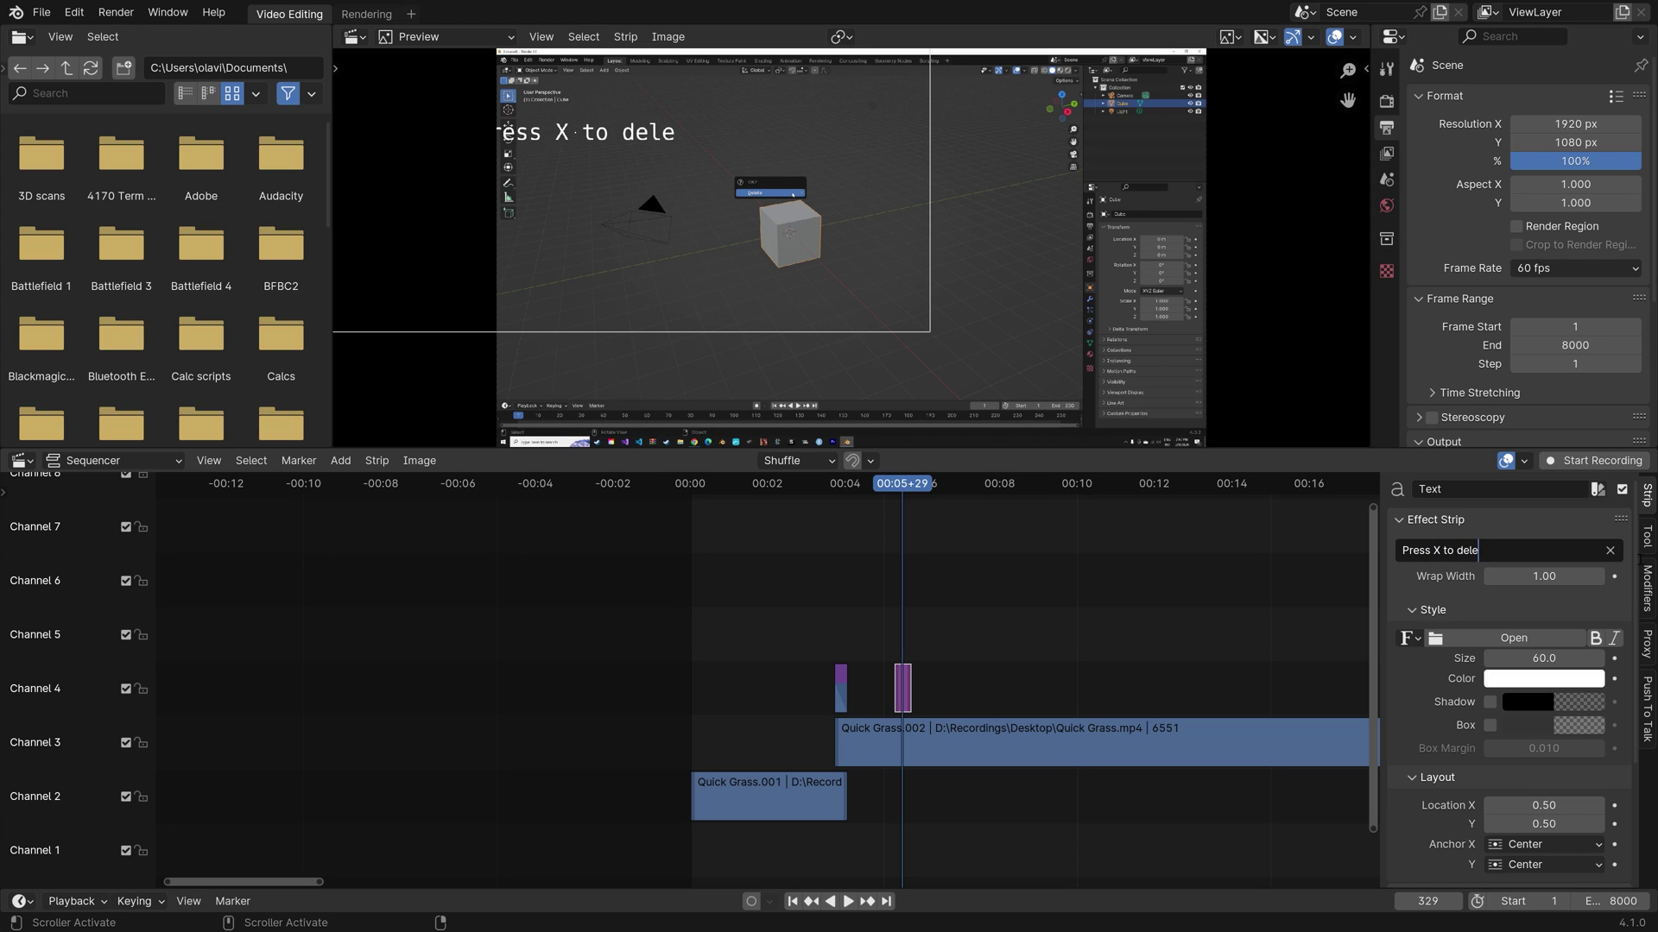
pyautogui.write('te.')
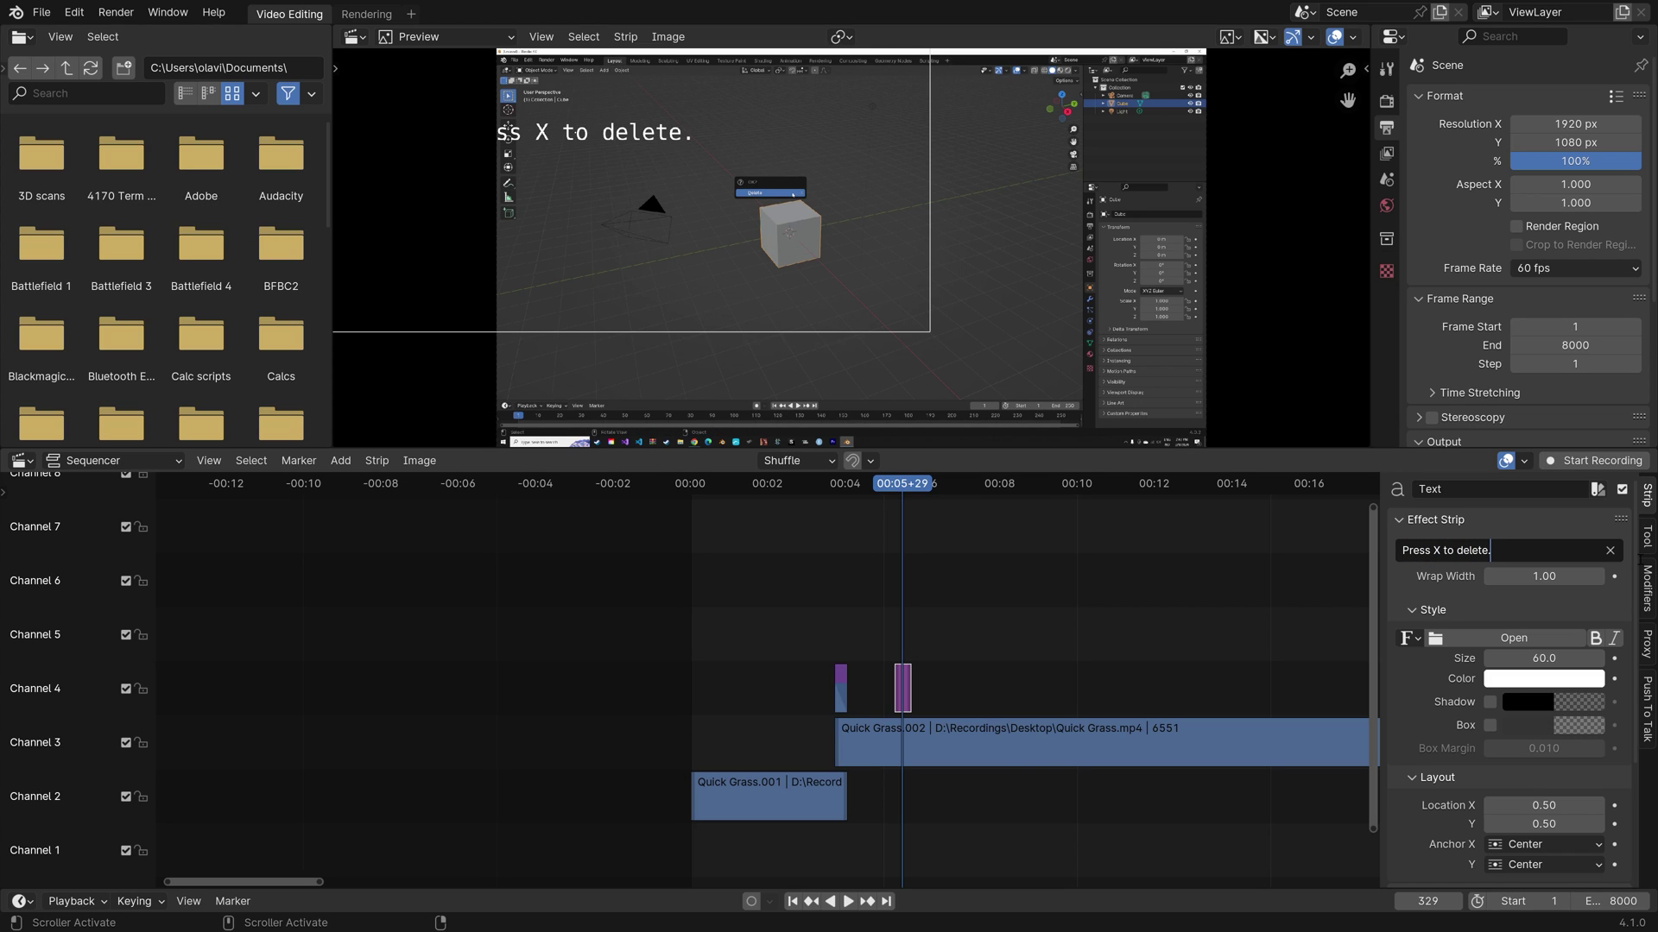
pyautogui.press('Return')
pyautogui.press('g')
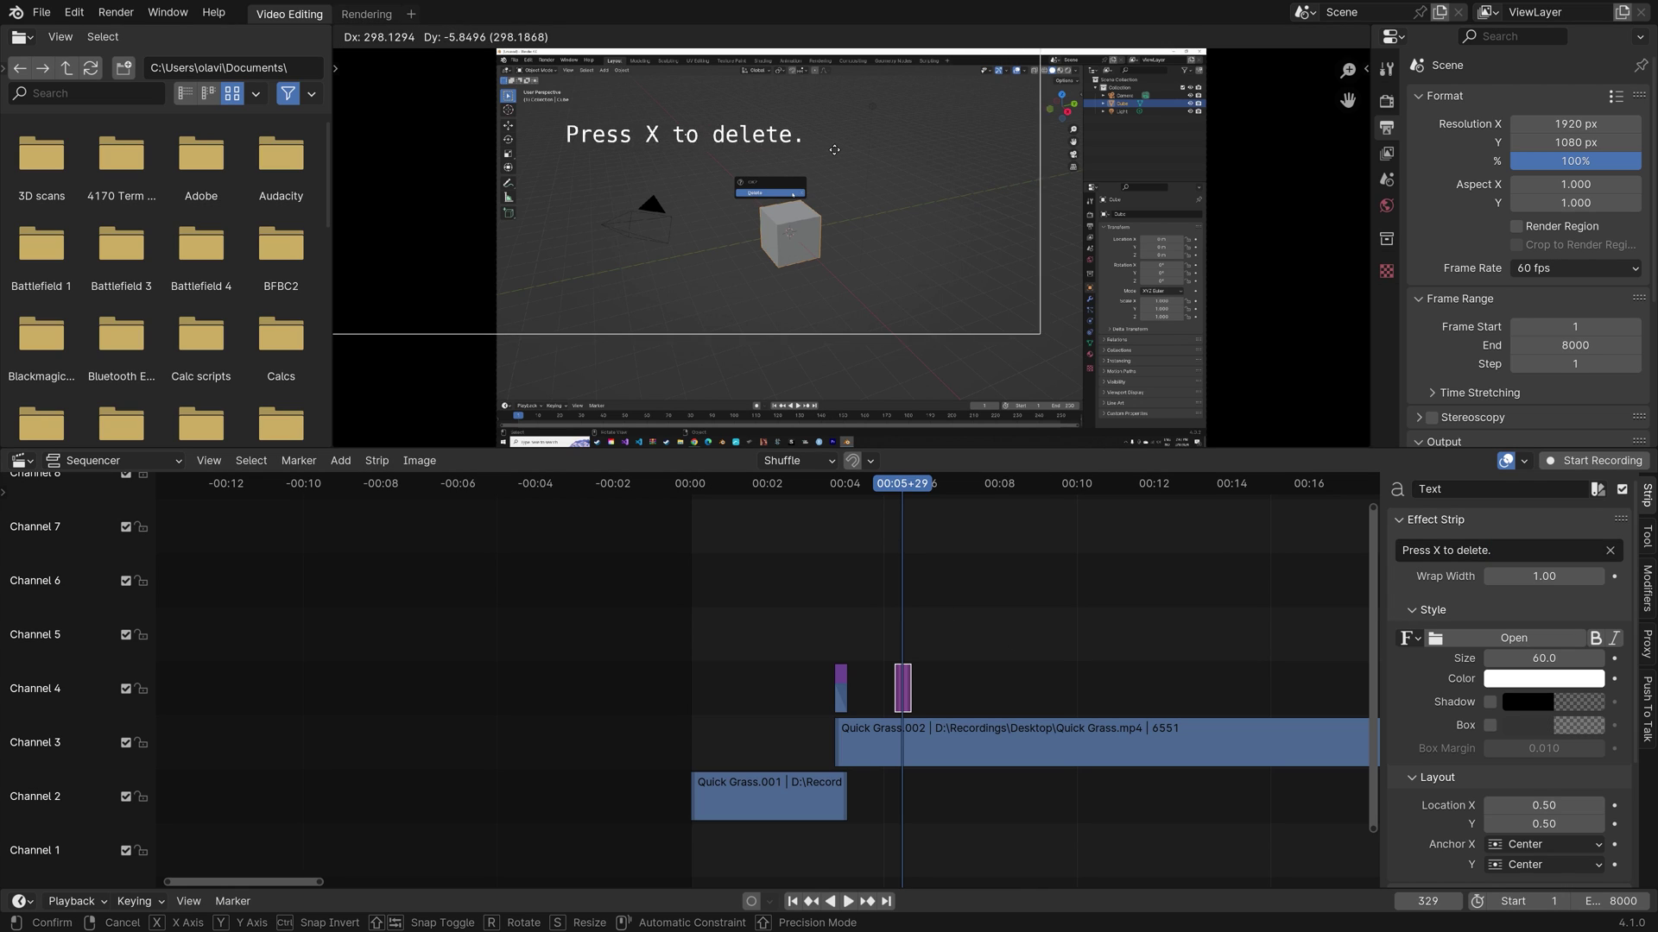
pyautogui.click(784, 141)
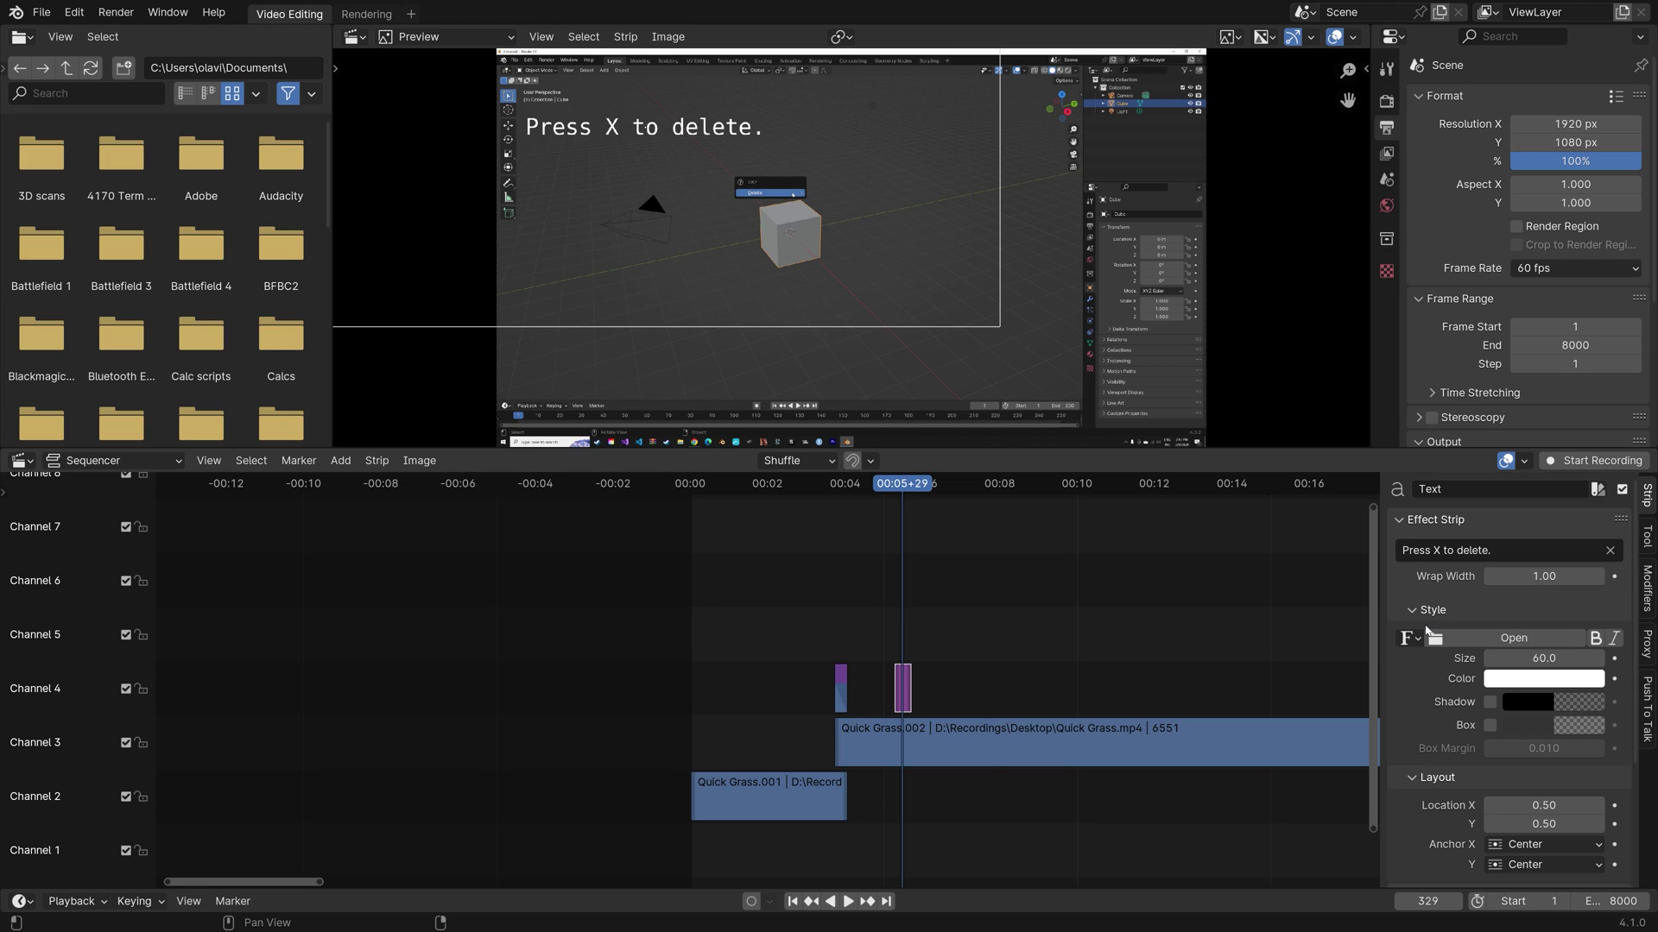
# Set the caption font to Arial Black
pyautogui.click(1465, 648)
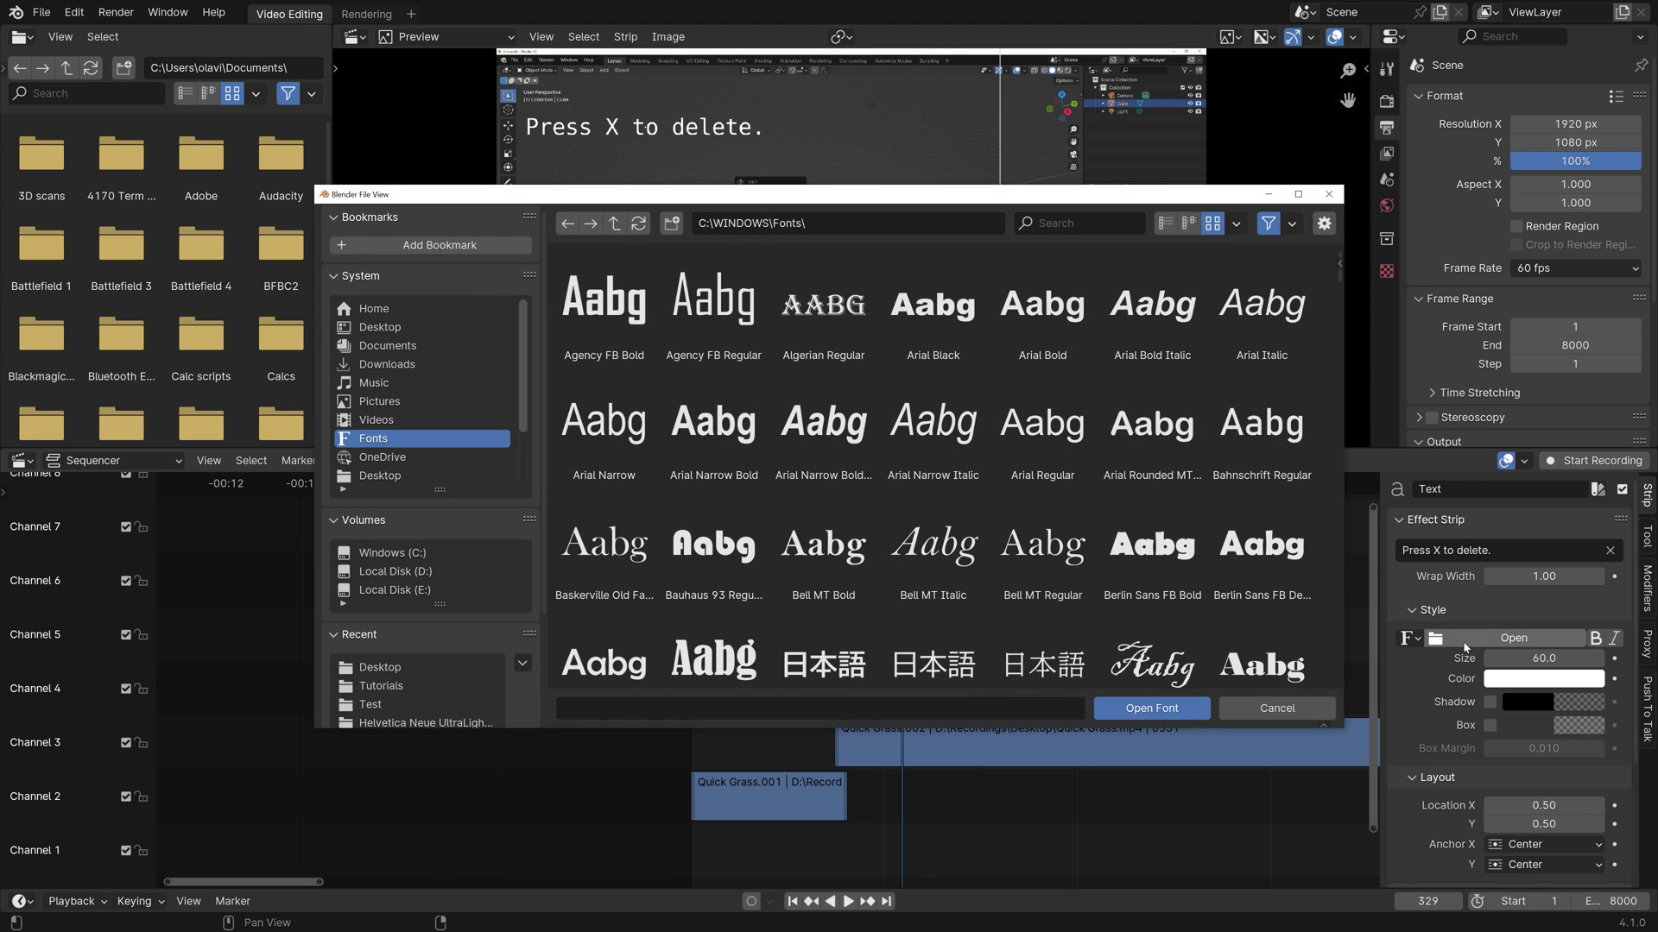
pyautogui.click(932, 303)
pyautogui.click(1157, 708)
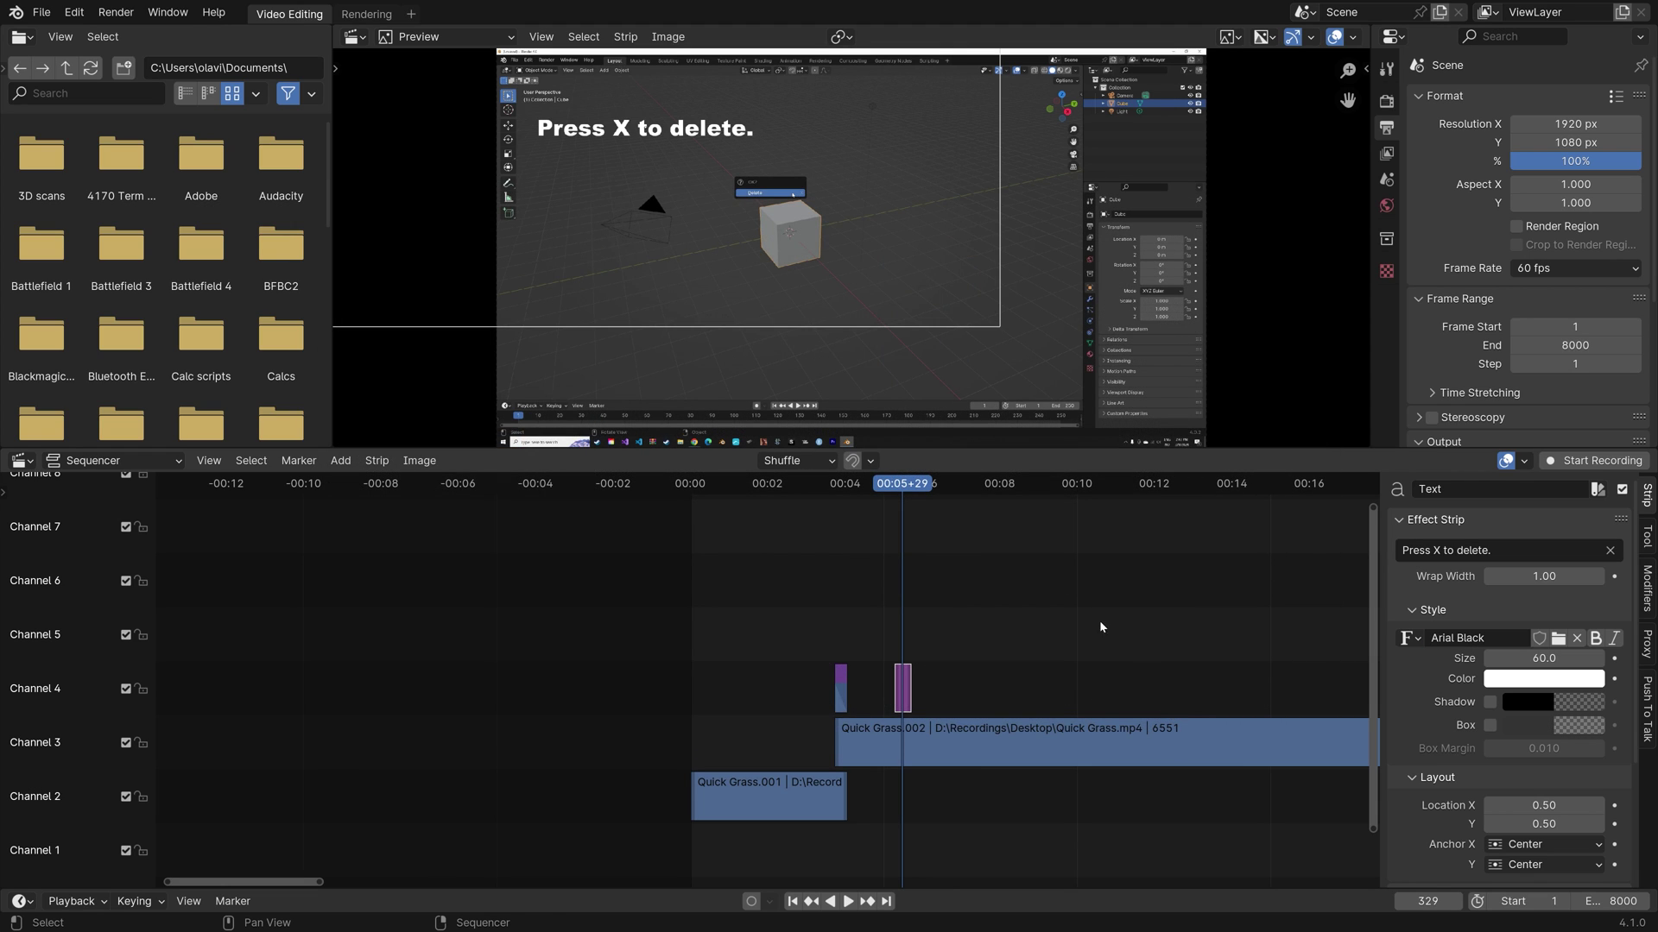
# Render a test image of the frame, then enlarge the caption text to size 63.7
pyautogui.click(114, 14)
pyautogui.click(113, 32)
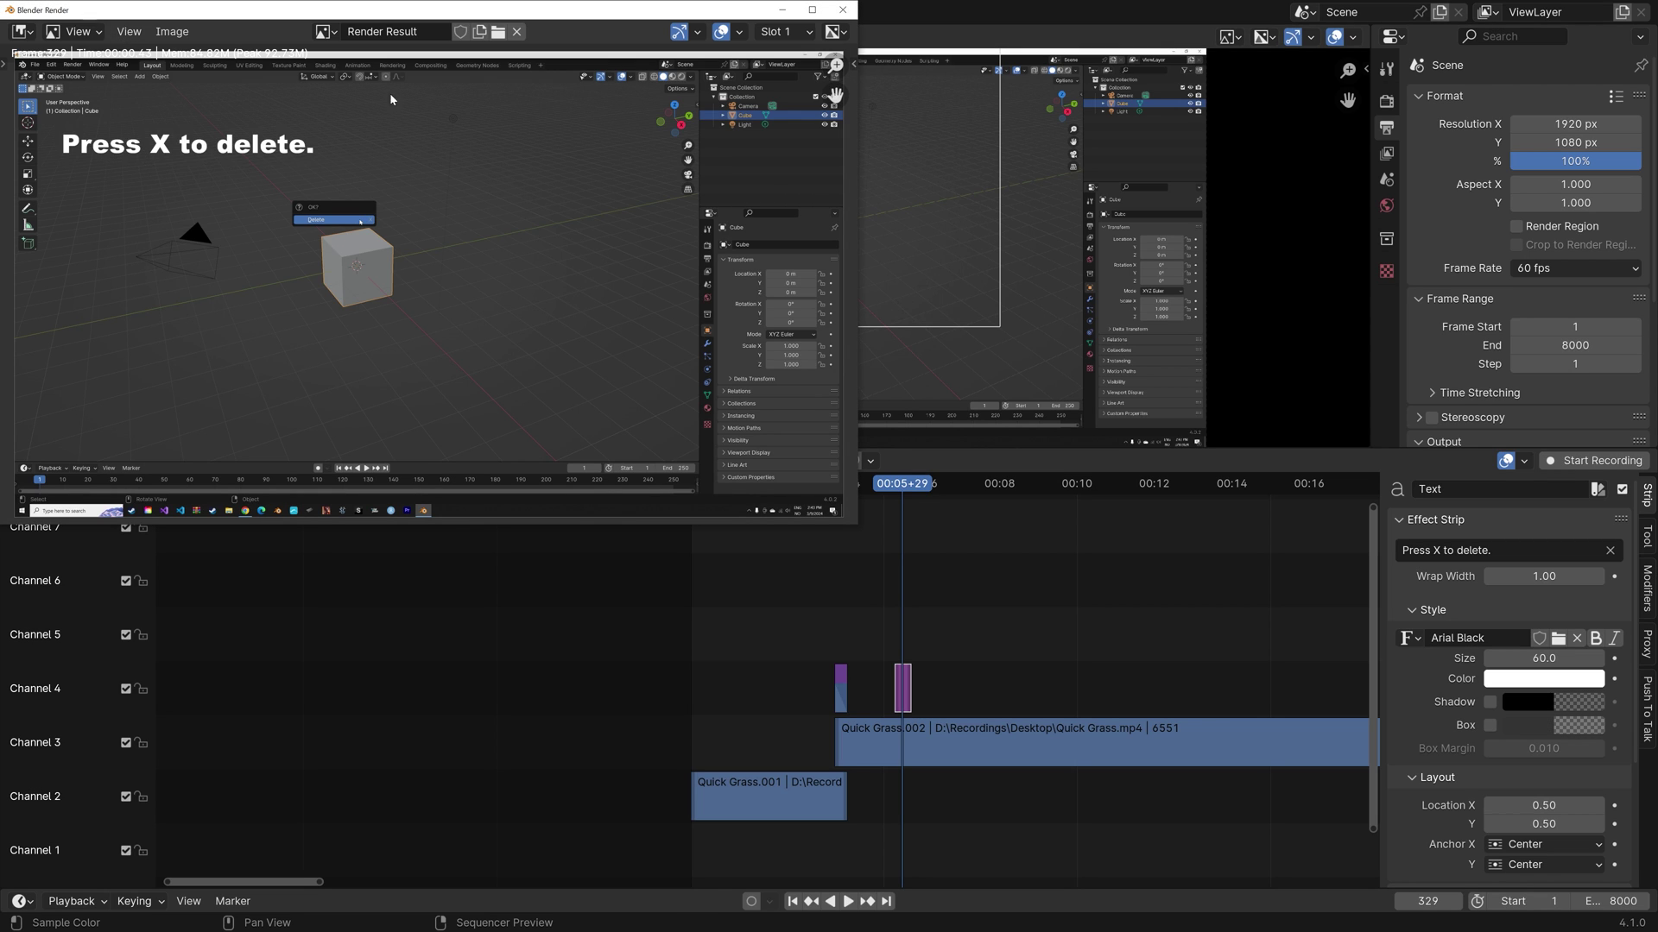
pyautogui.click(843, 10)
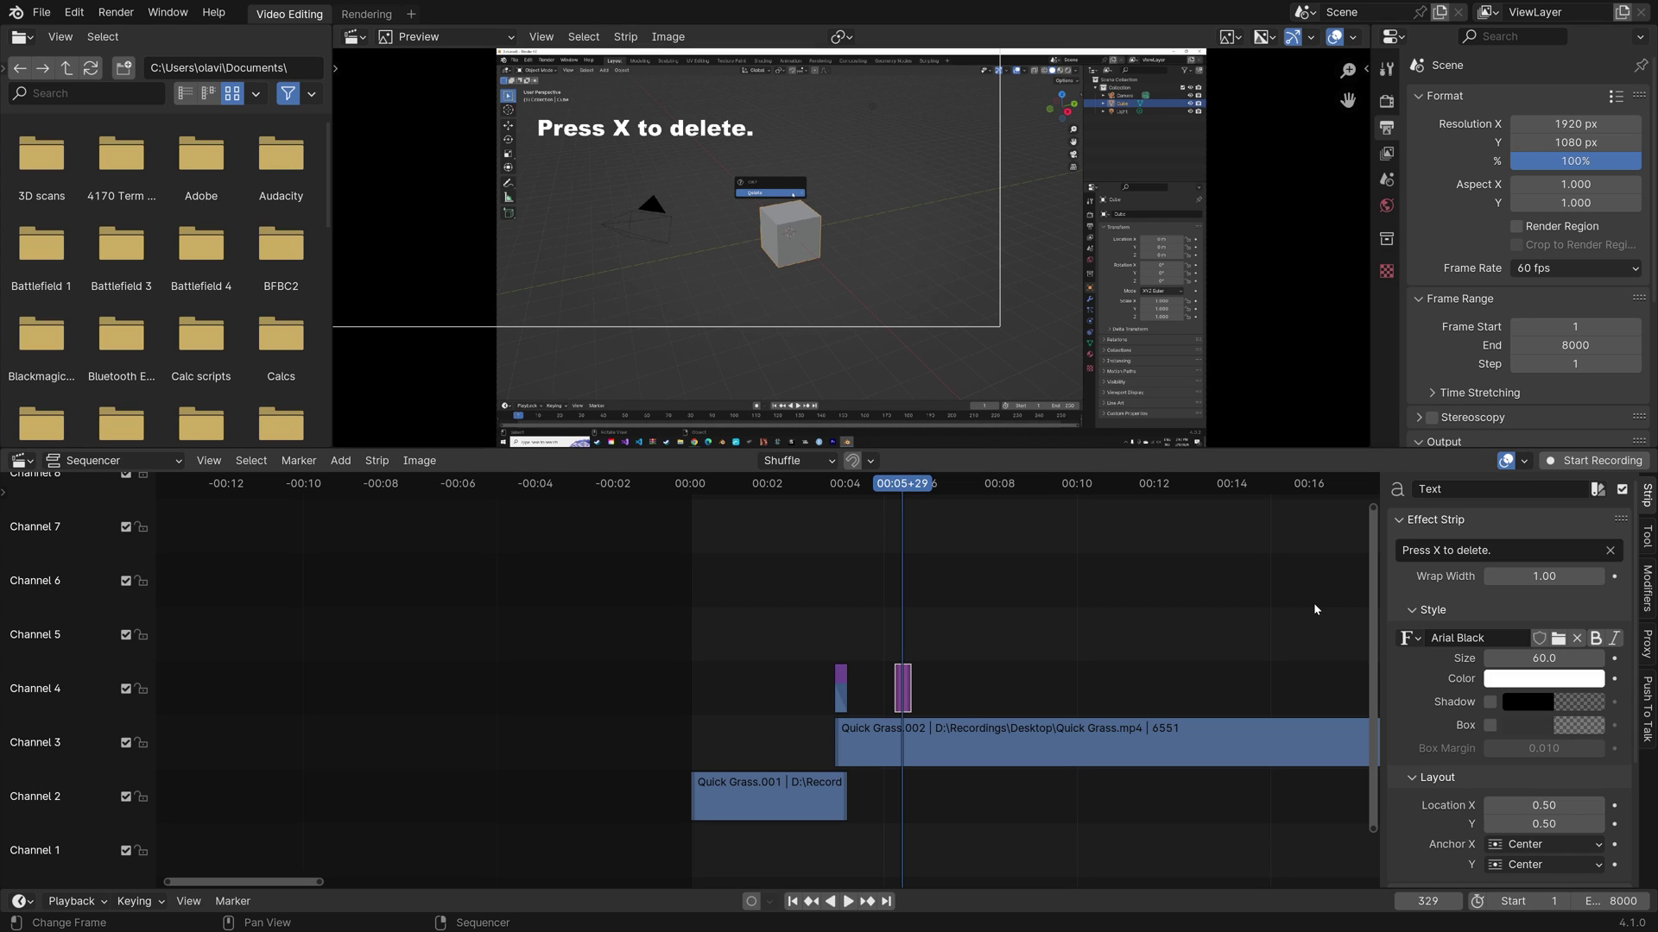
pyautogui.moveTo(1546, 658); pyautogui.dragTo(1570, 658)
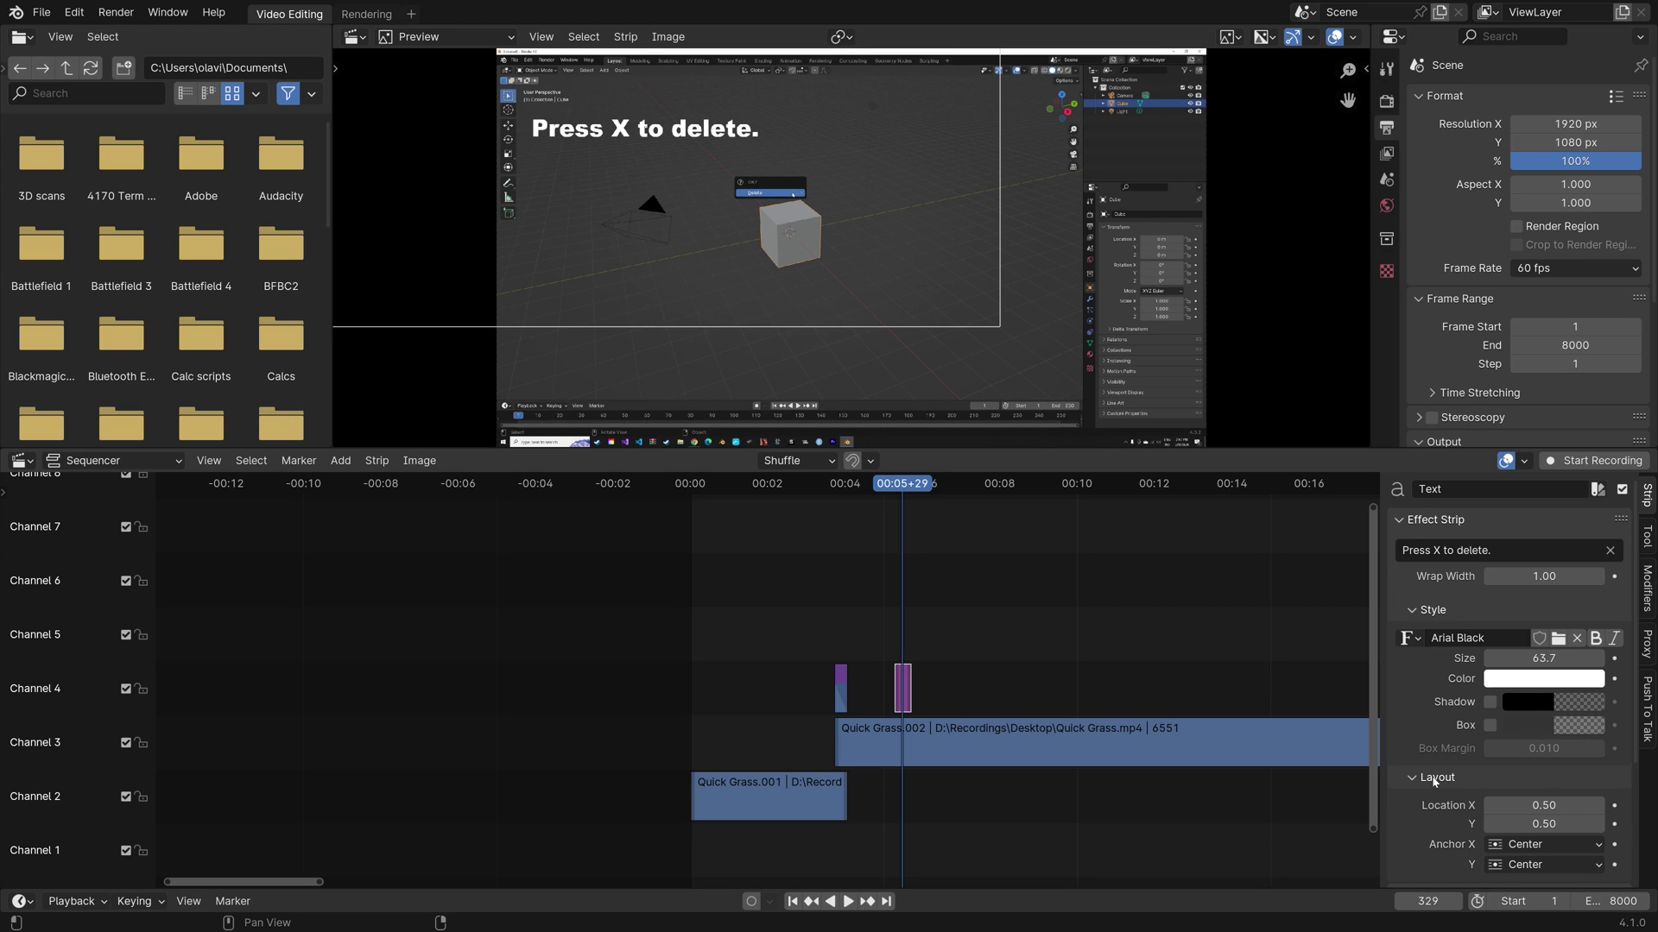
pyautogui.scroll(-5, 1435, 781)
# At frame 339, enable the caption's Box, adjust its margin, and lower the box colour's alpha
pyautogui.scroll(6, 933, 601)
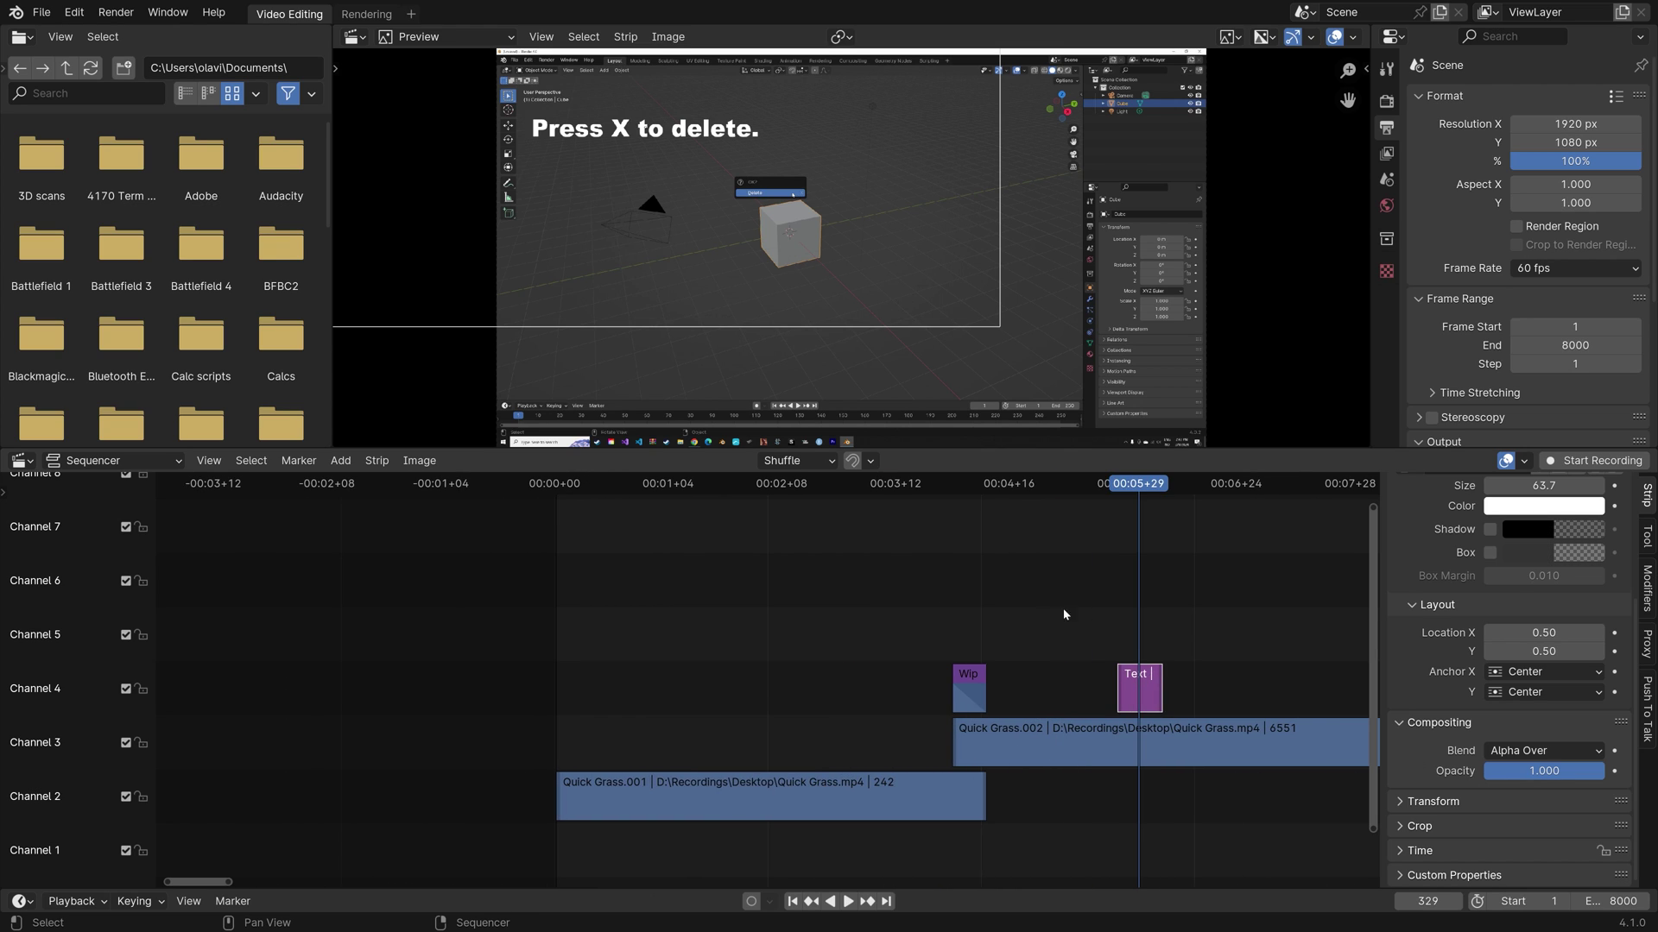
pyautogui.moveTo(1063, 608); pyautogui.dragTo(807, 604, button='middle')
pyautogui.moveTo(818, 488); pyautogui.dragTo(860, 498)
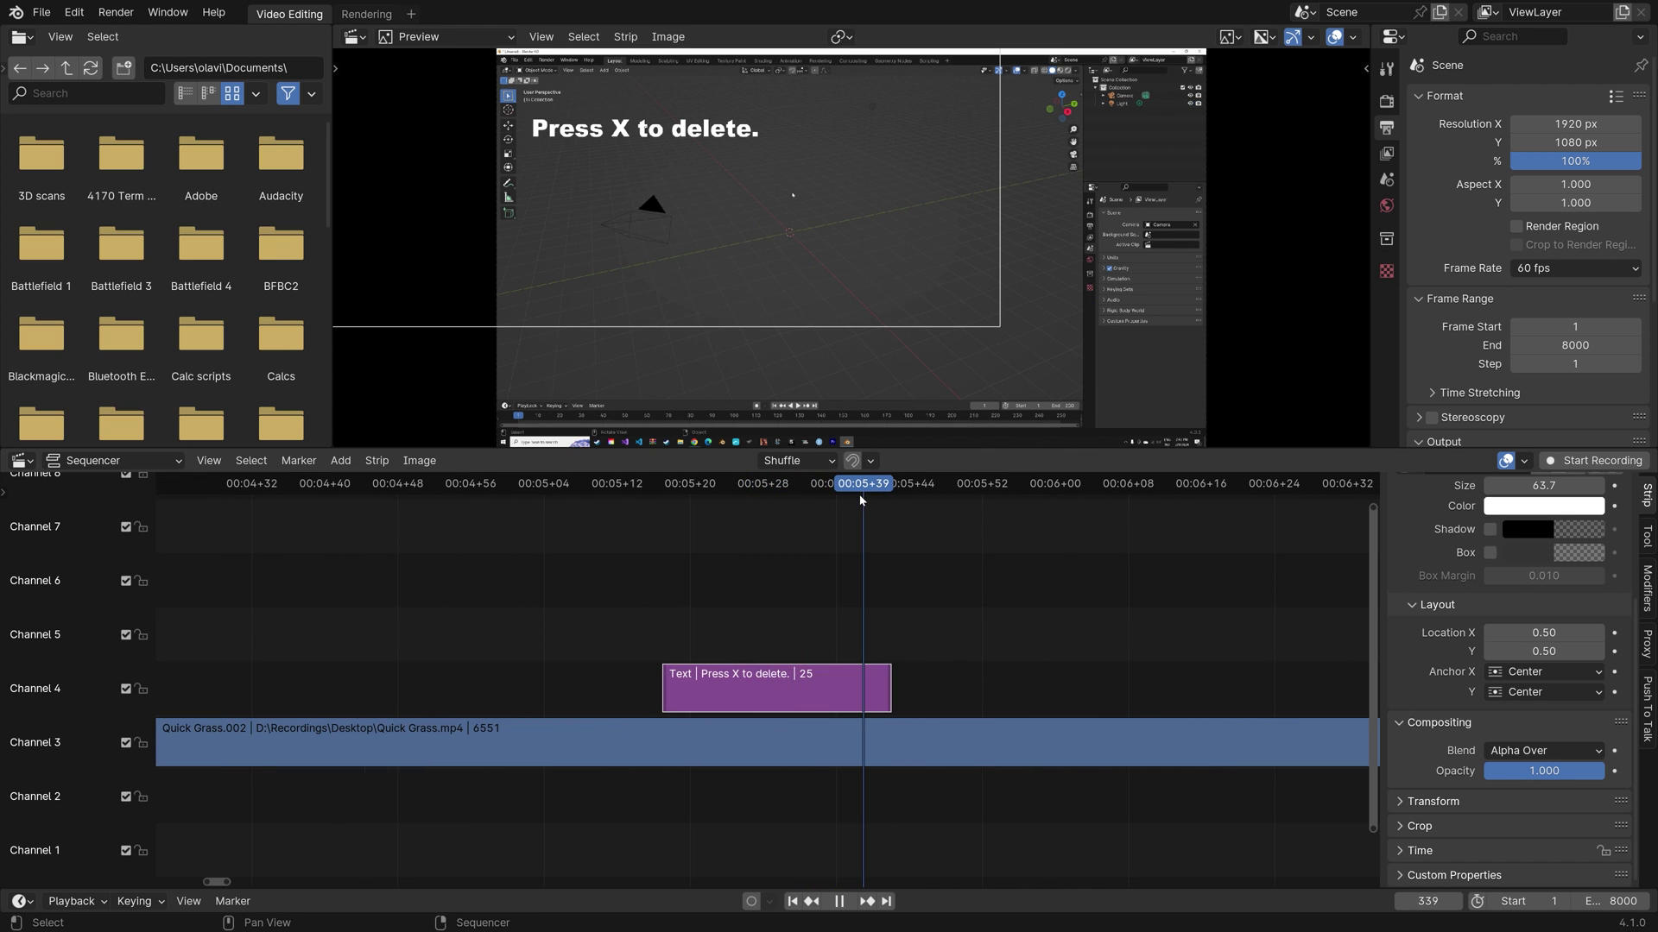
pyautogui.click(1489, 553)
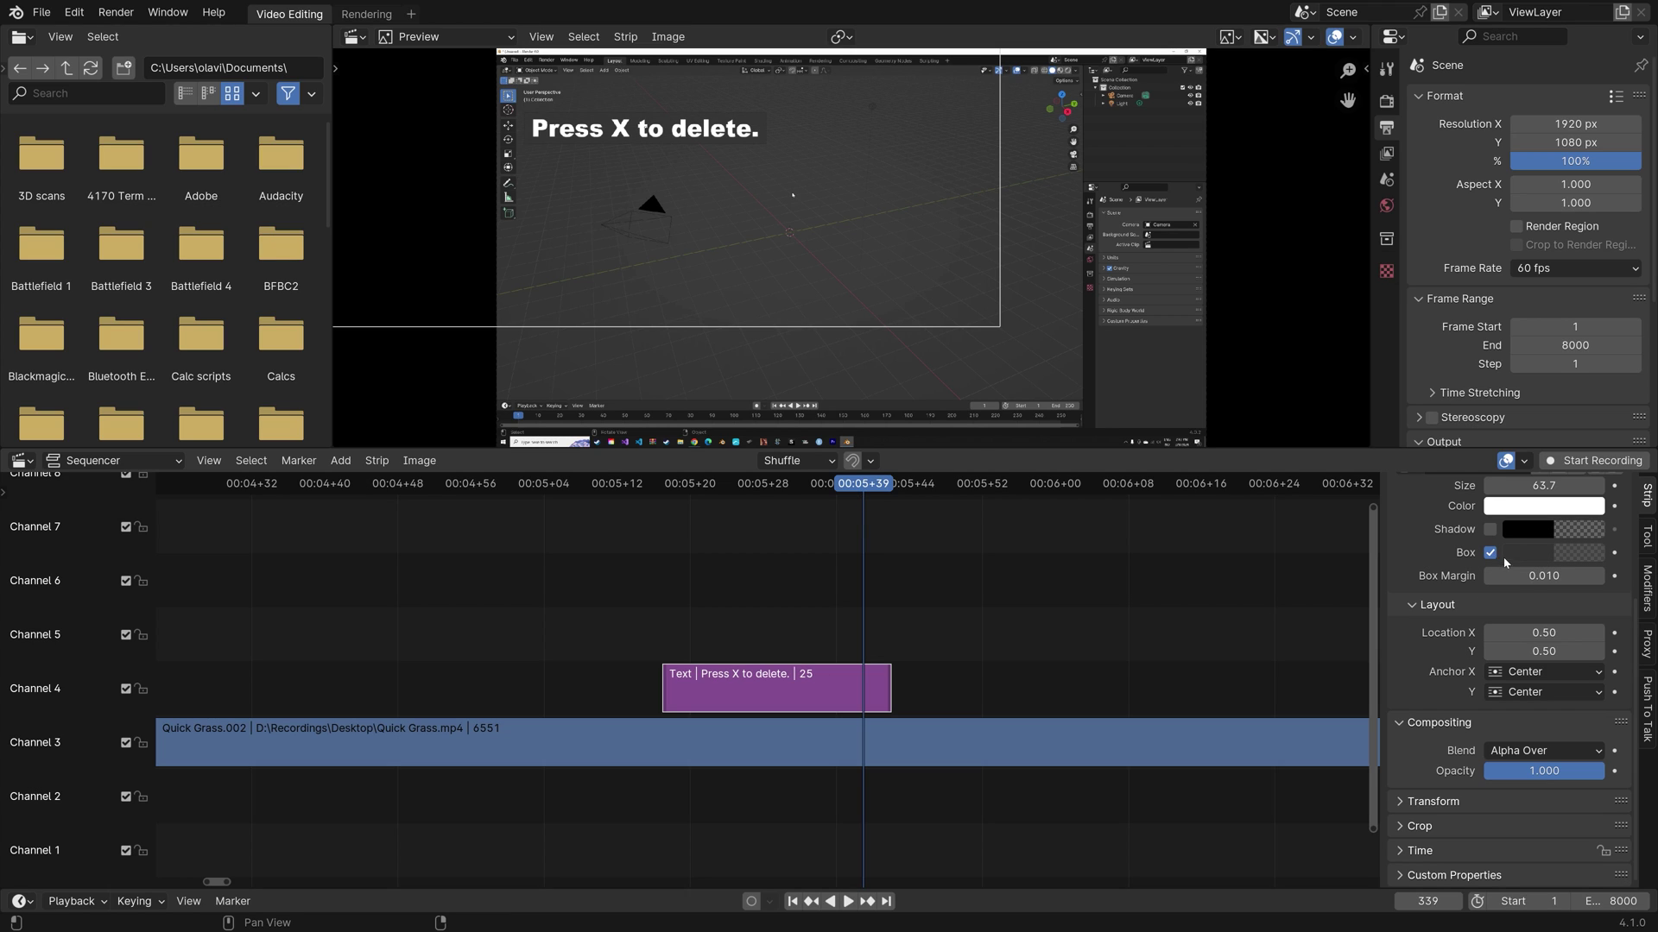
pyautogui.moveTo(1506, 575); pyautogui.dragTo(1554, 566)
pyautogui.click(1567, 552)
pyautogui.moveTo(1528, 525); pyautogui.dragTo(1567, 525)
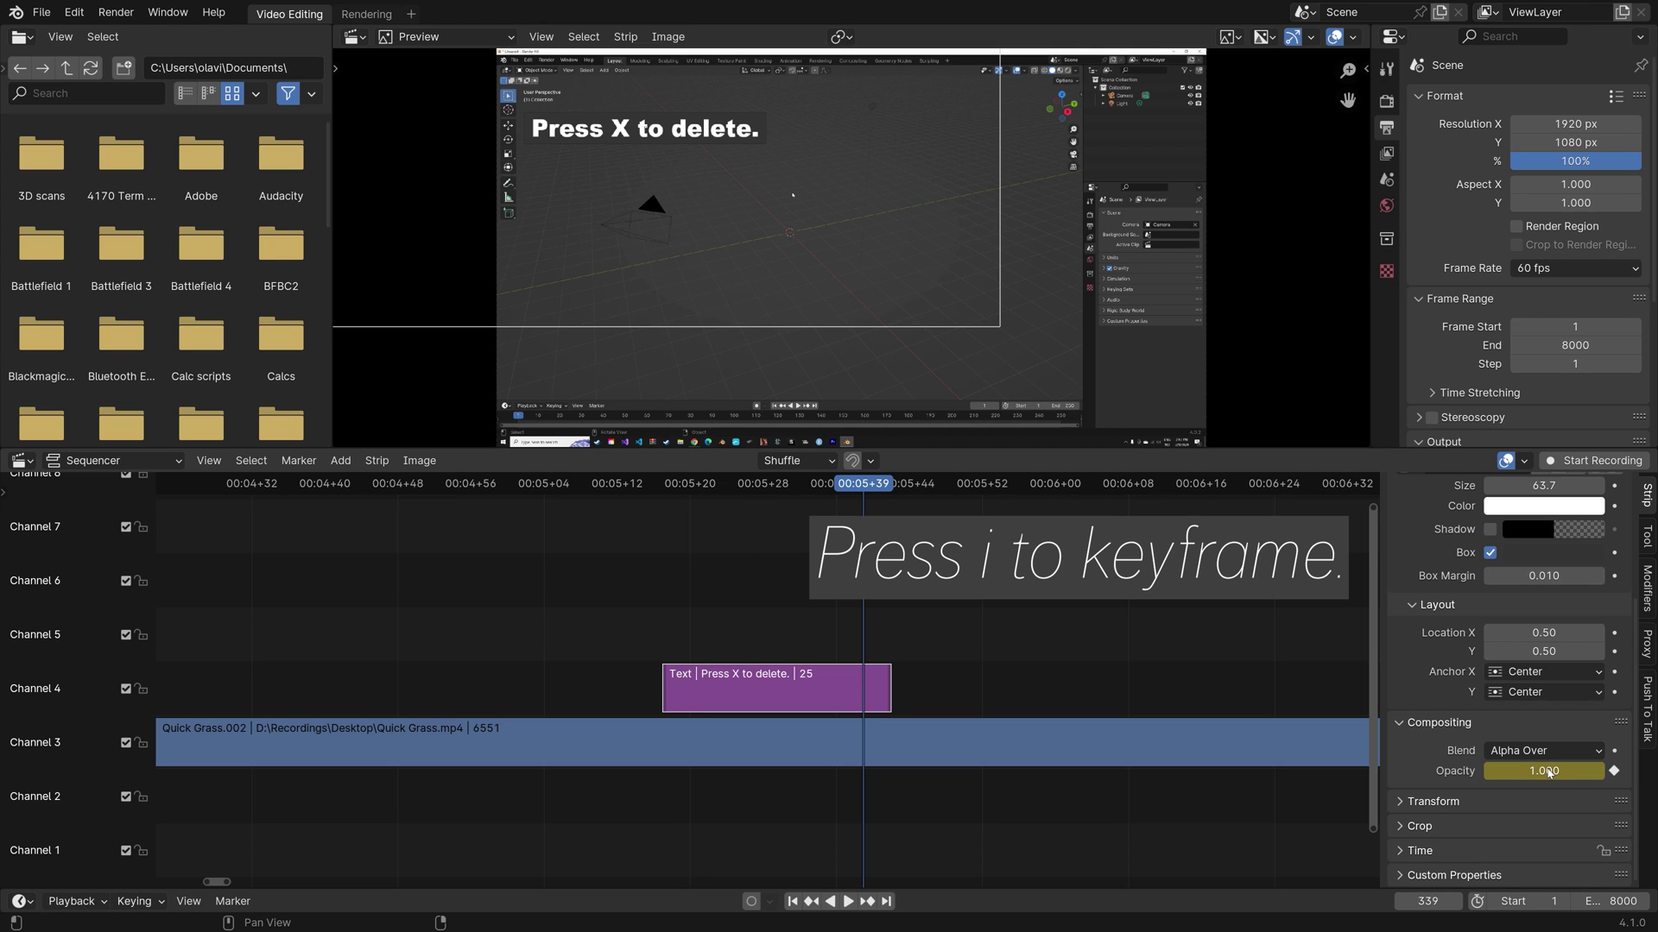
# Keyframe caption opacity 1.0 at frame 339 and 0.0 at frame 341 to fade out
pyautogui.press('i')
pyautogui.moveTo(865, 486); pyautogui.dragTo(880, 486)
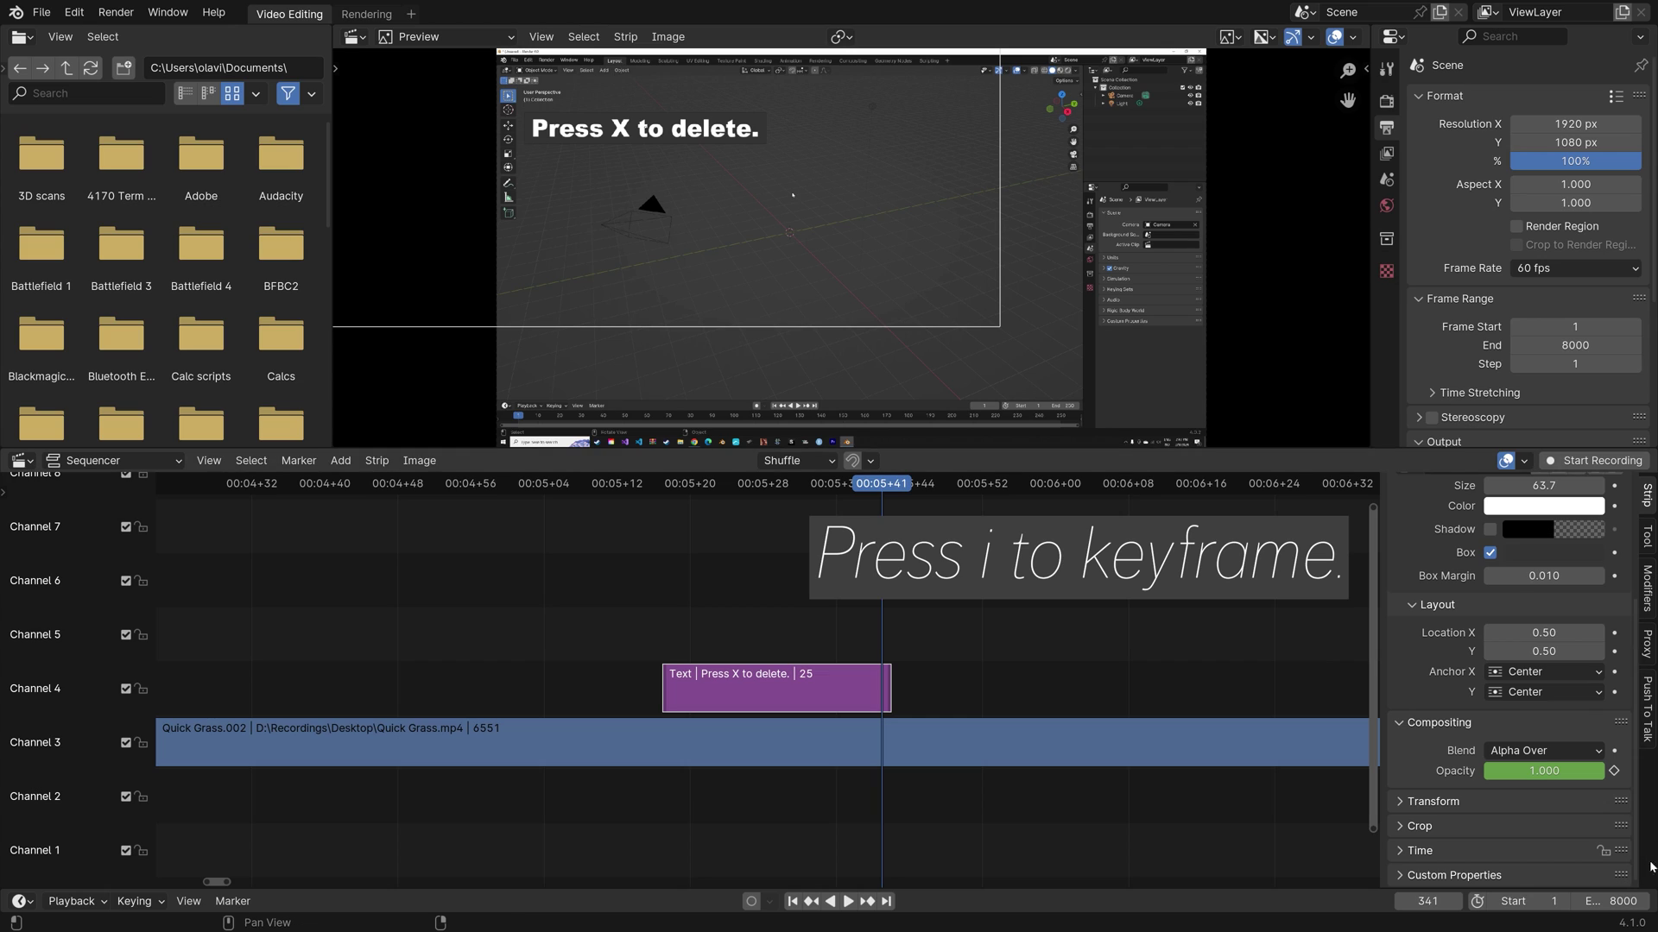
pyautogui.moveTo(1570, 773); pyautogui.dragTo(1502, 773)
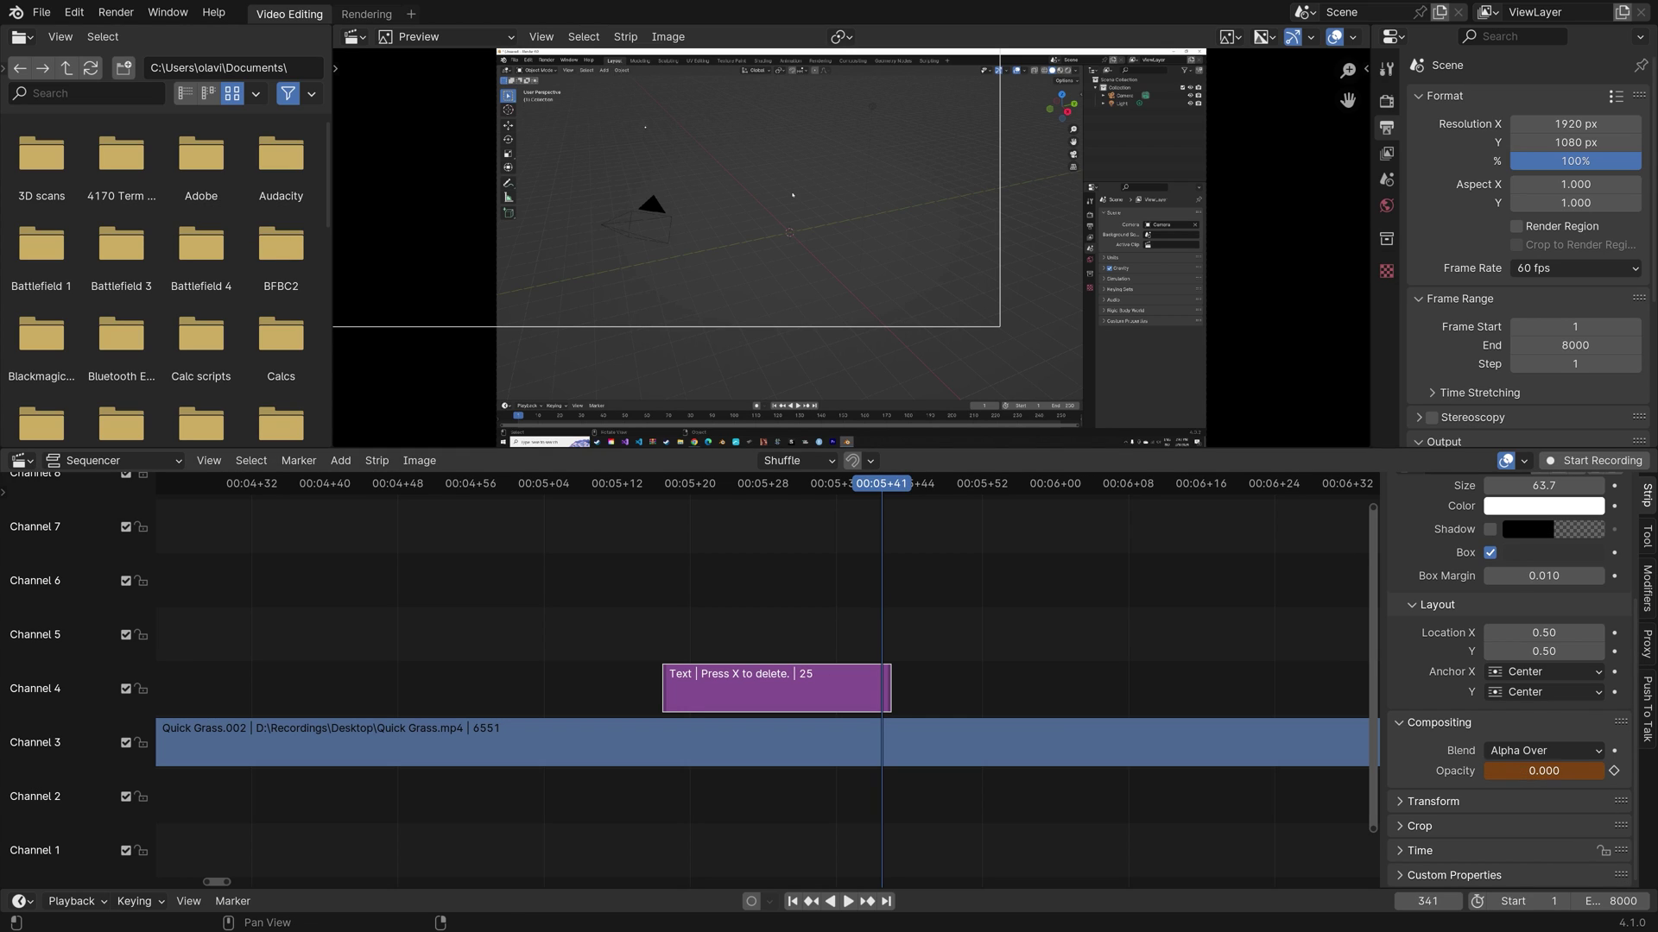
pyautogui.press('i')
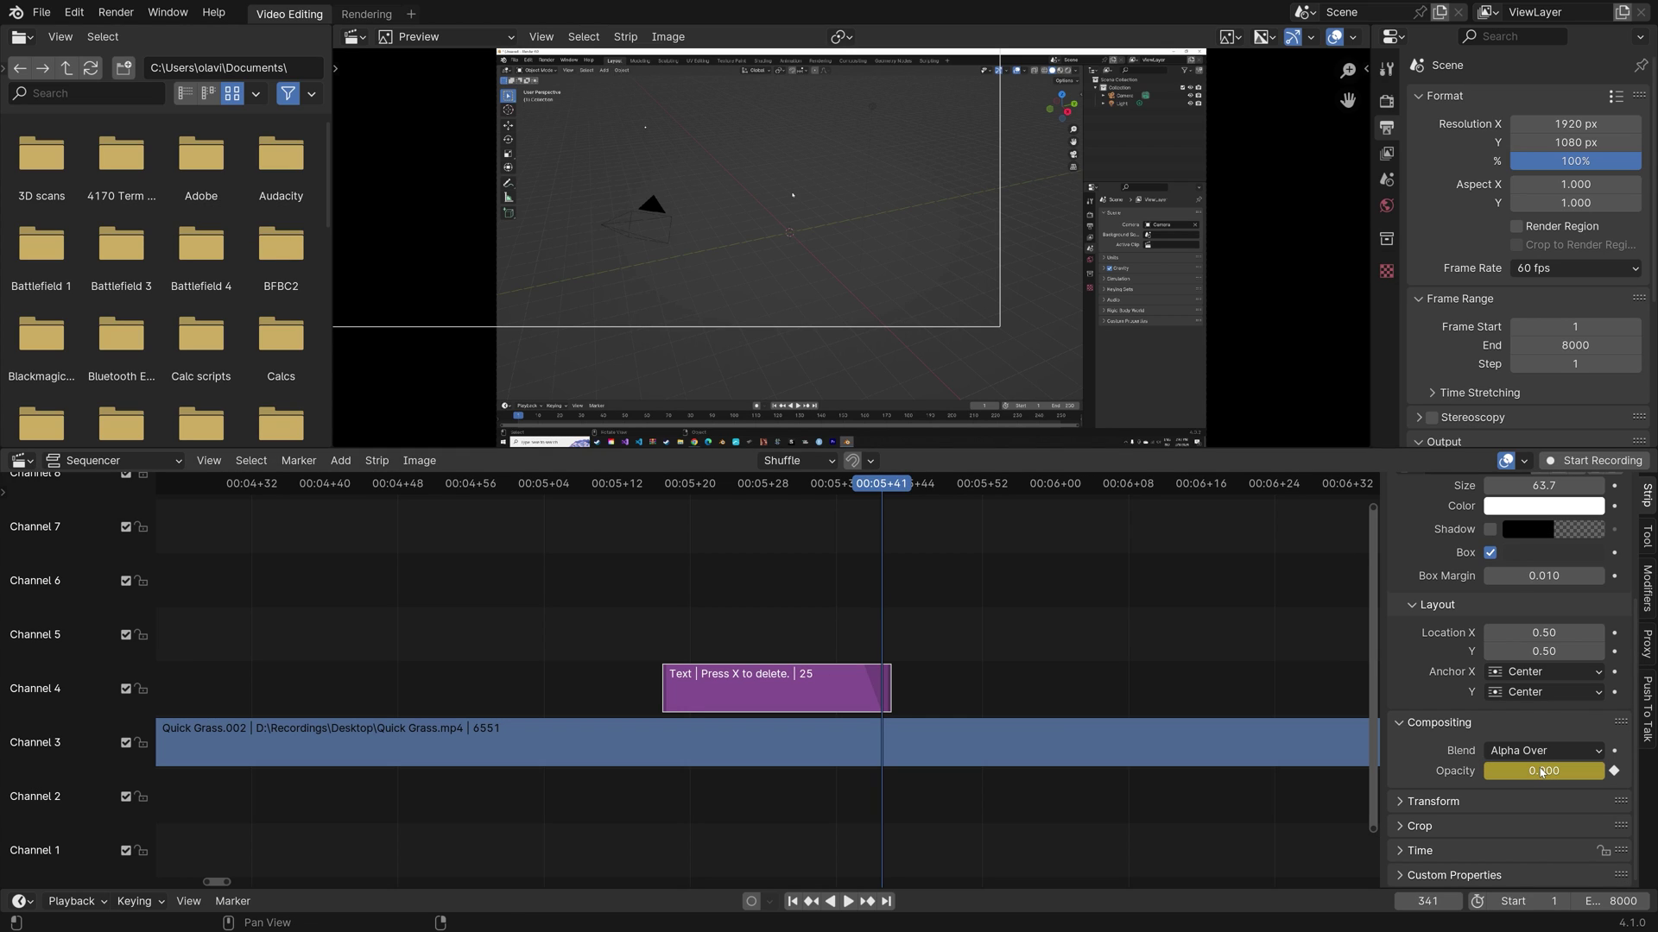
# Keyframe caption opacity 1.0 at frame 321 and 0.0 at frame 317 to fade in
pyautogui.moveTo(880, 486); pyautogui.dragTo(699, 483)
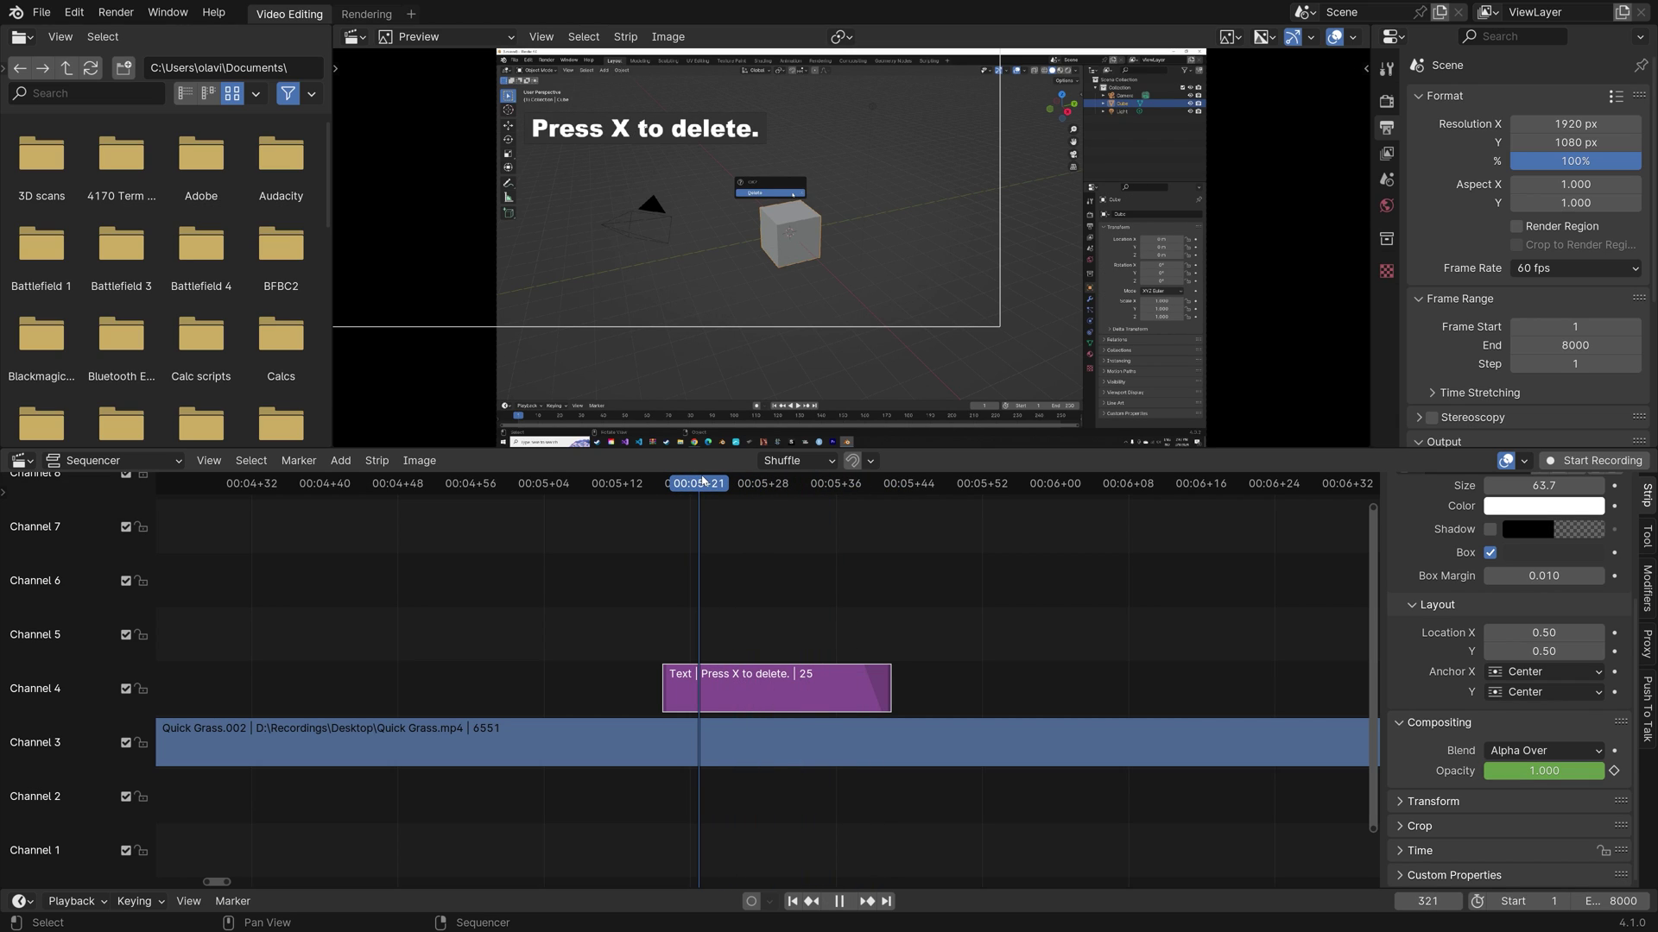
pyautogui.press('i')
pyautogui.moveTo(696, 484); pyautogui.dragTo(663, 486)
pyautogui.click(1511, 773)
pyautogui.write('0')
pyautogui.press('Return')
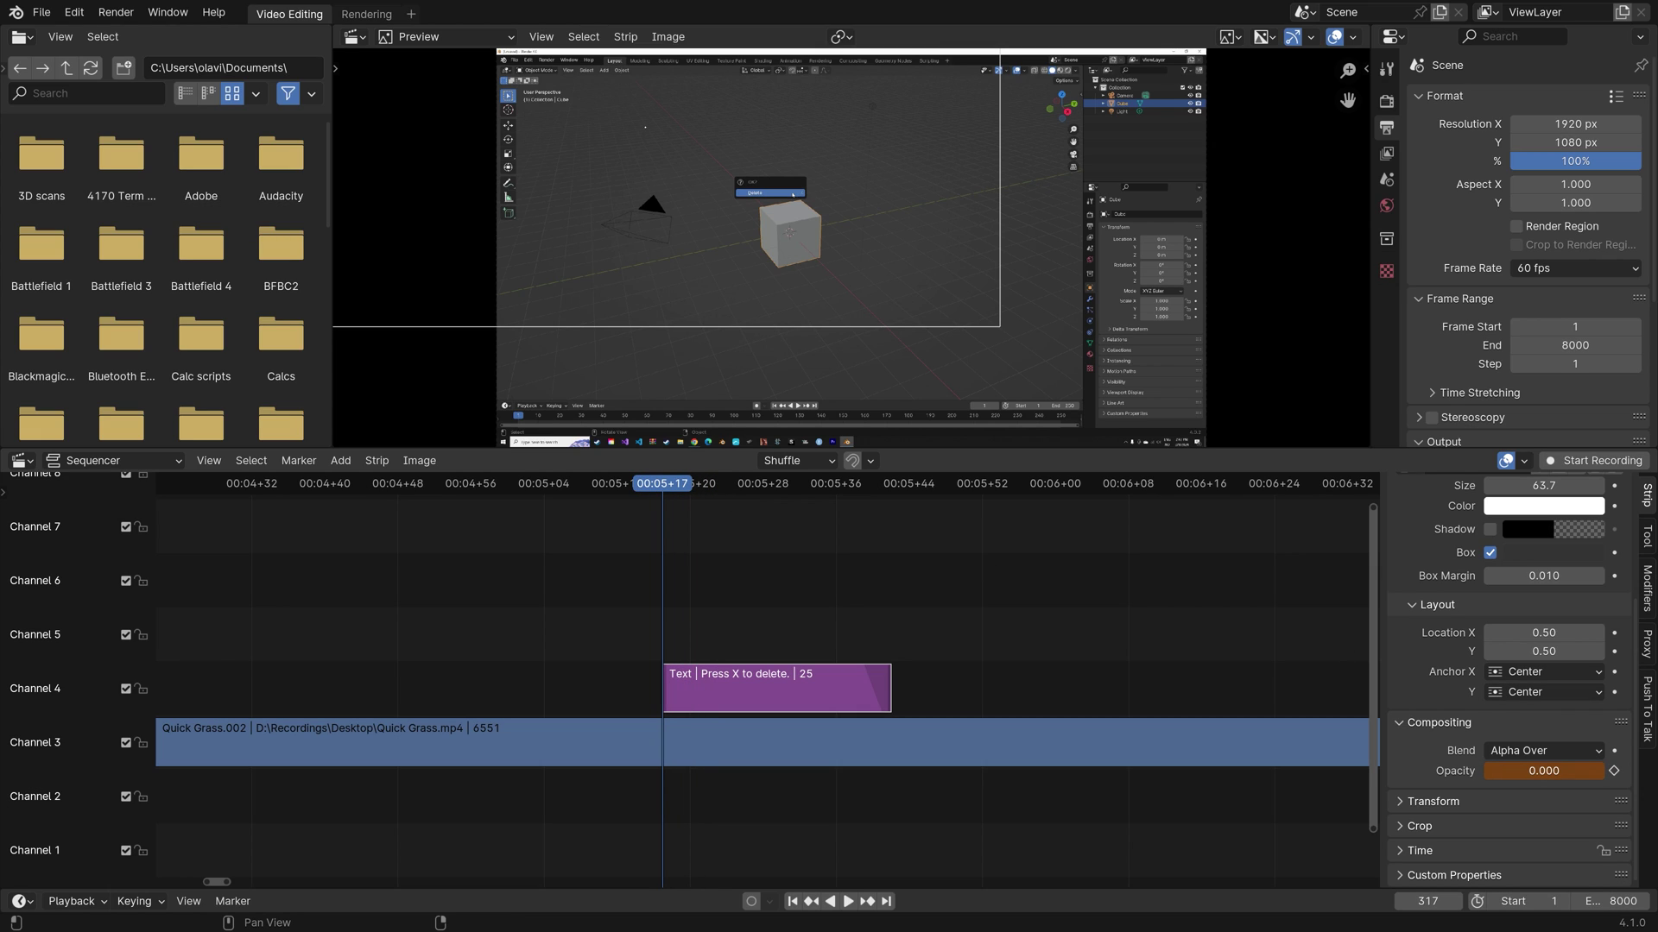
pyautogui.press('i')
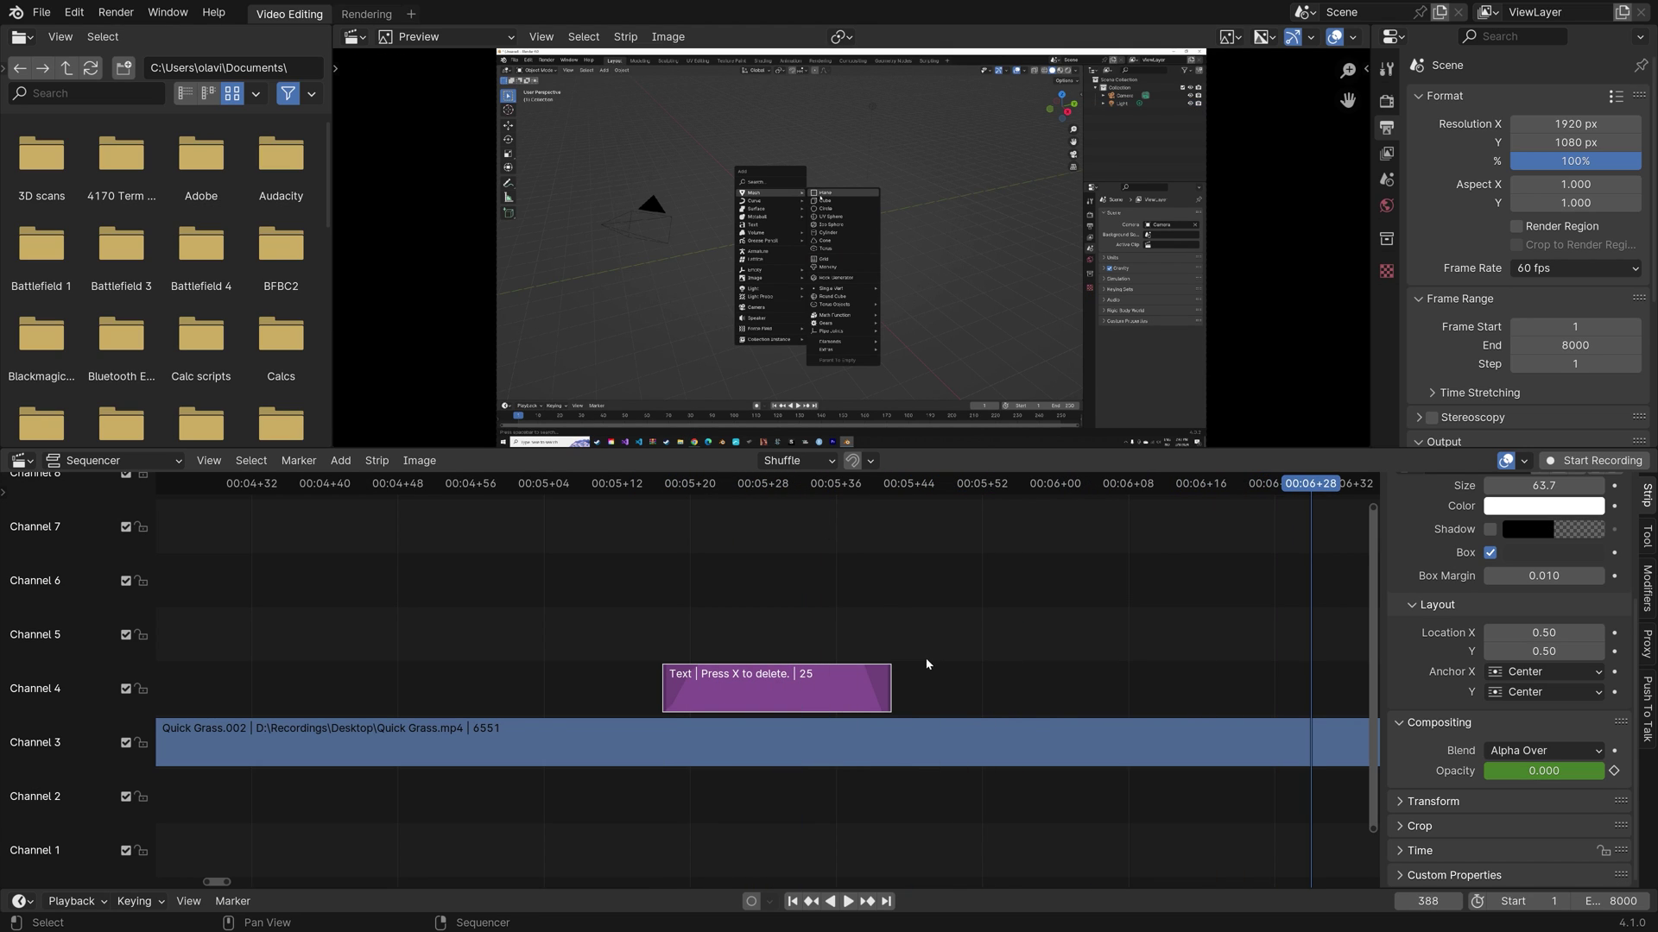
pyautogui.scroll(-5, 676, 622)
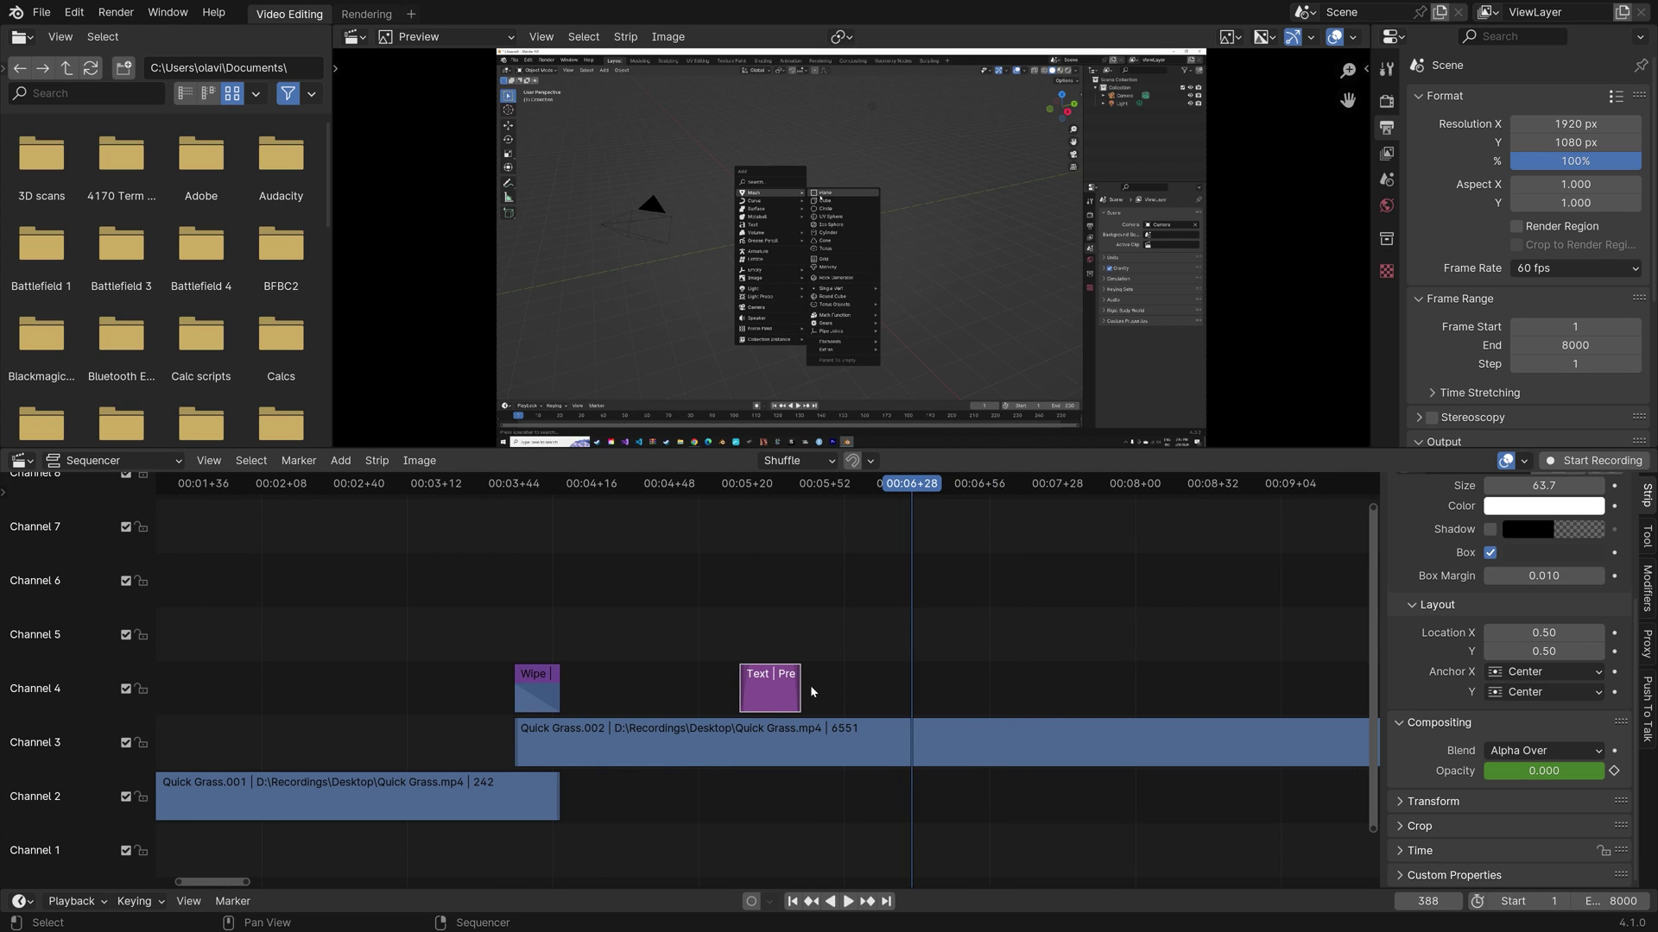
# Keyframe the caption at X 0.50, then at X 0.75 on frame 338, and preview the slide
pyautogui.scroll(3, 810, 677)
pyautogui.moveTo(777, 485); pyautogui.dragTo(731, 487)
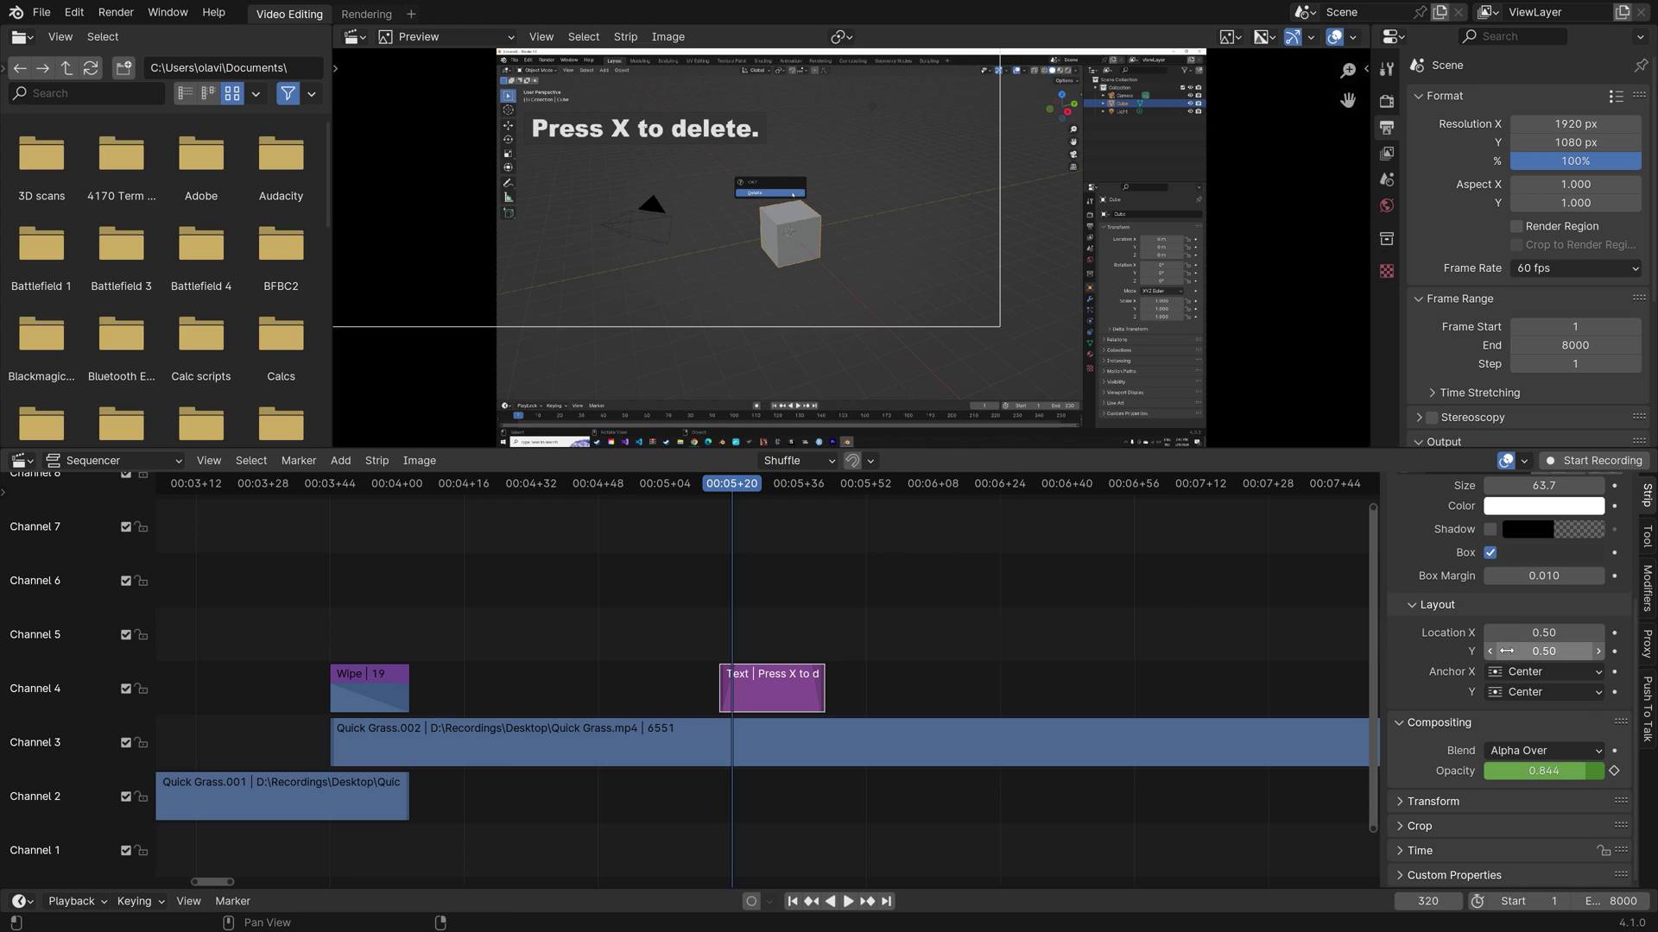
pyautogui.press('i')
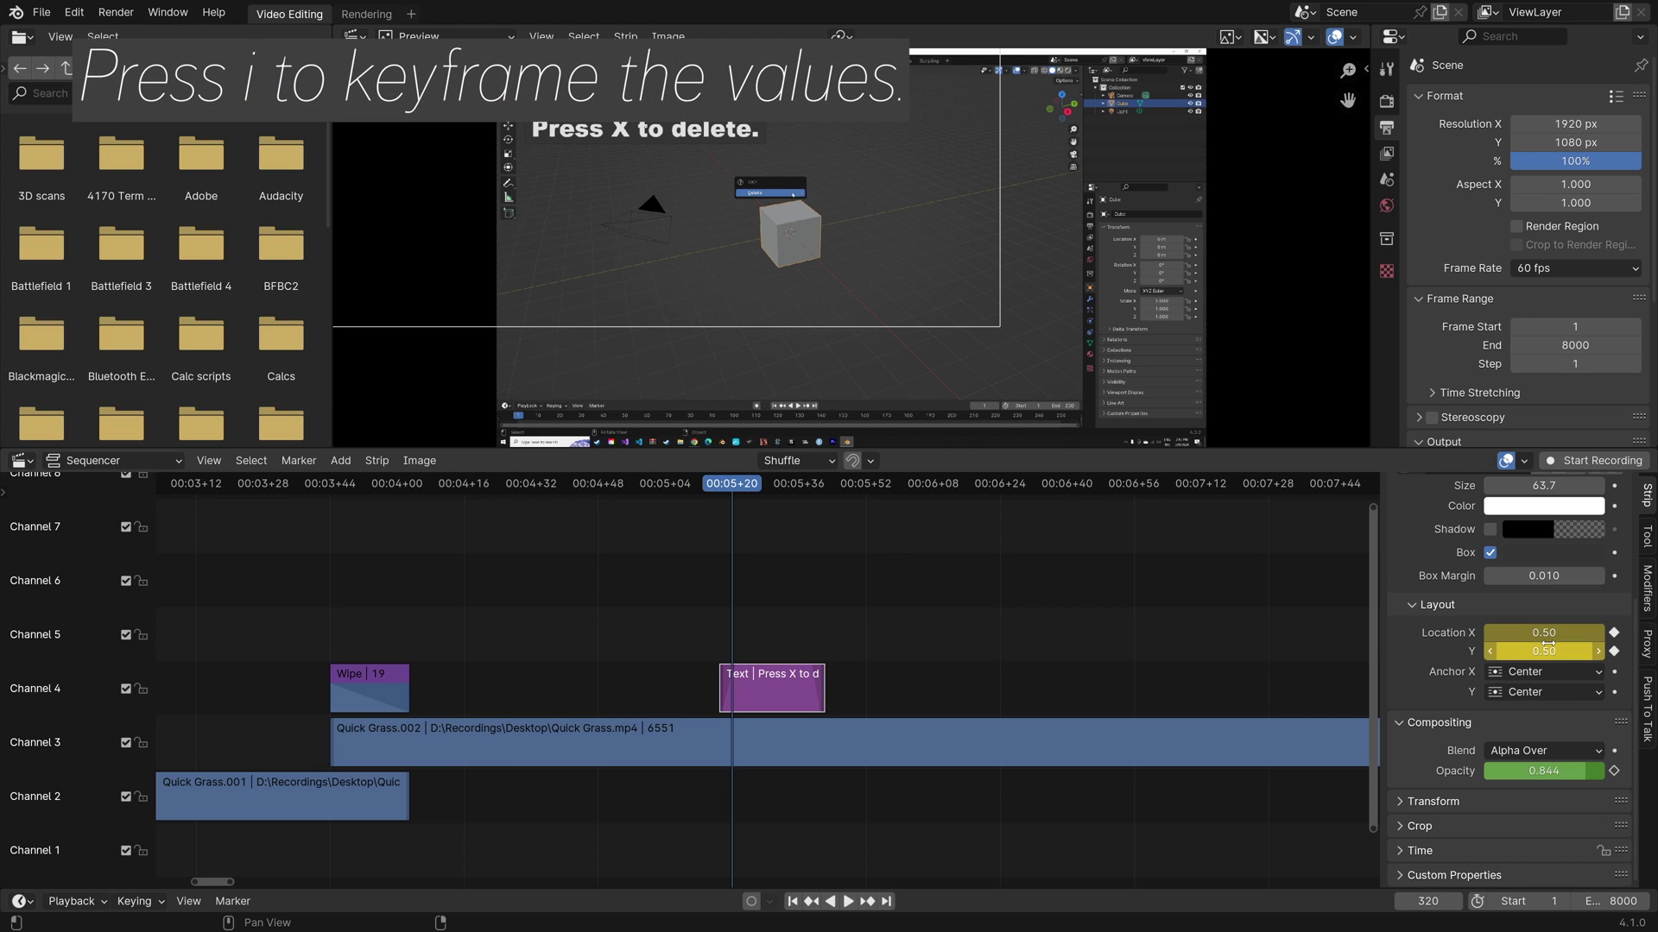
pyautogui.click(807, 485)
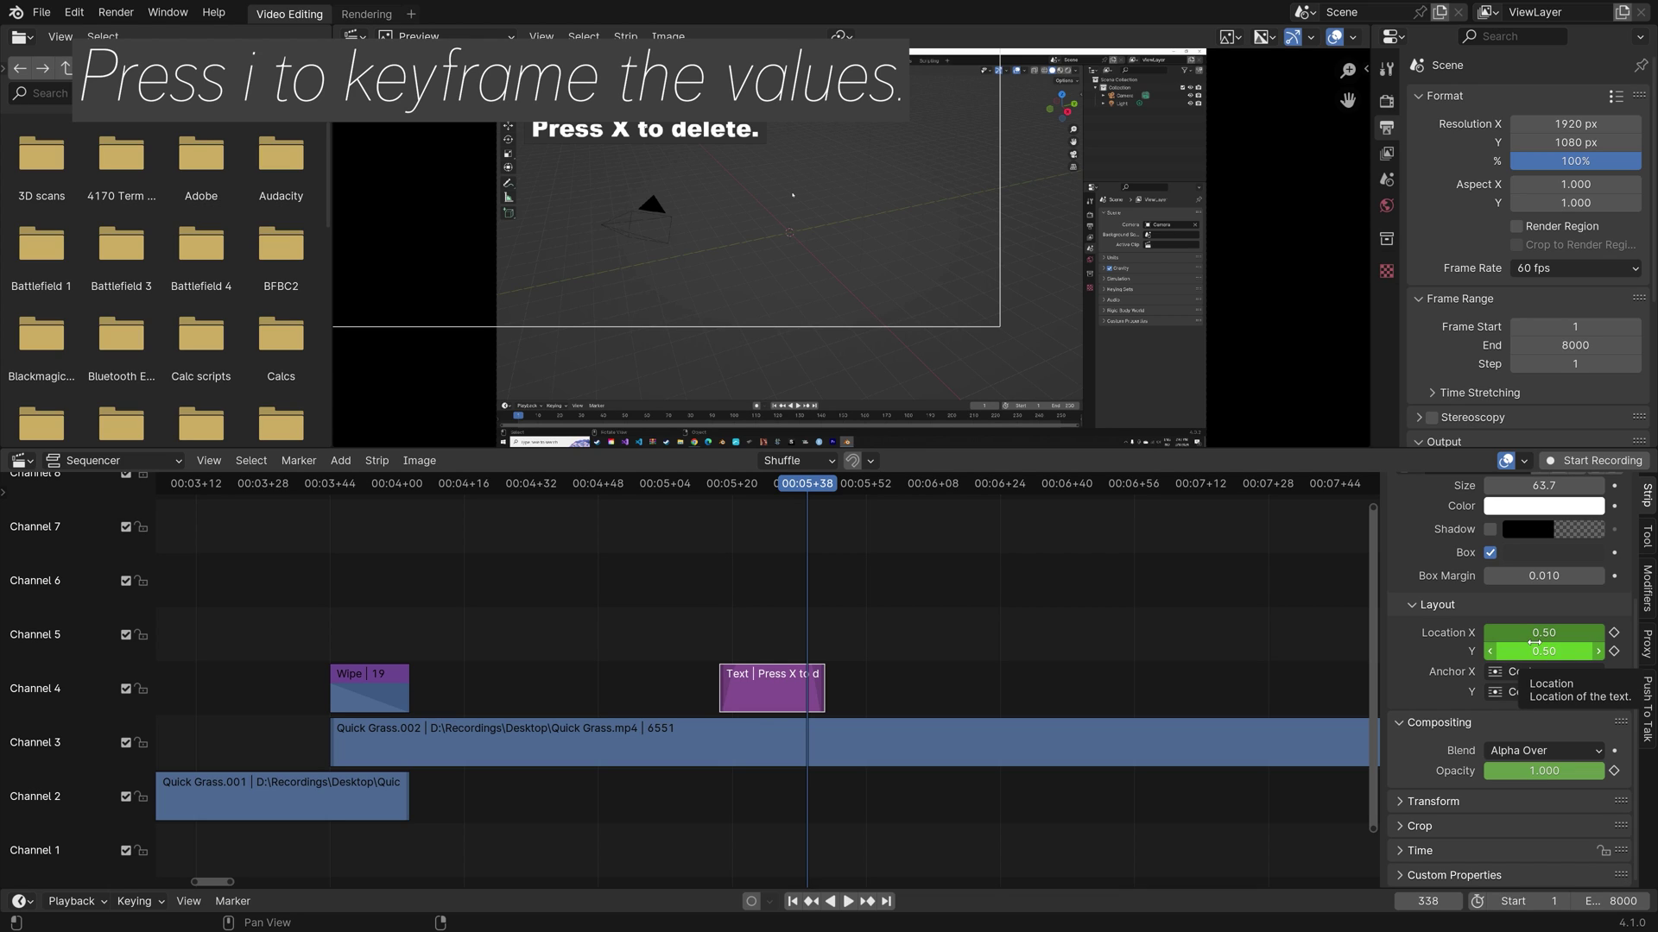
pyautogui.moveTo(1533, 635); pyautogui.dragTo(1580, 635)
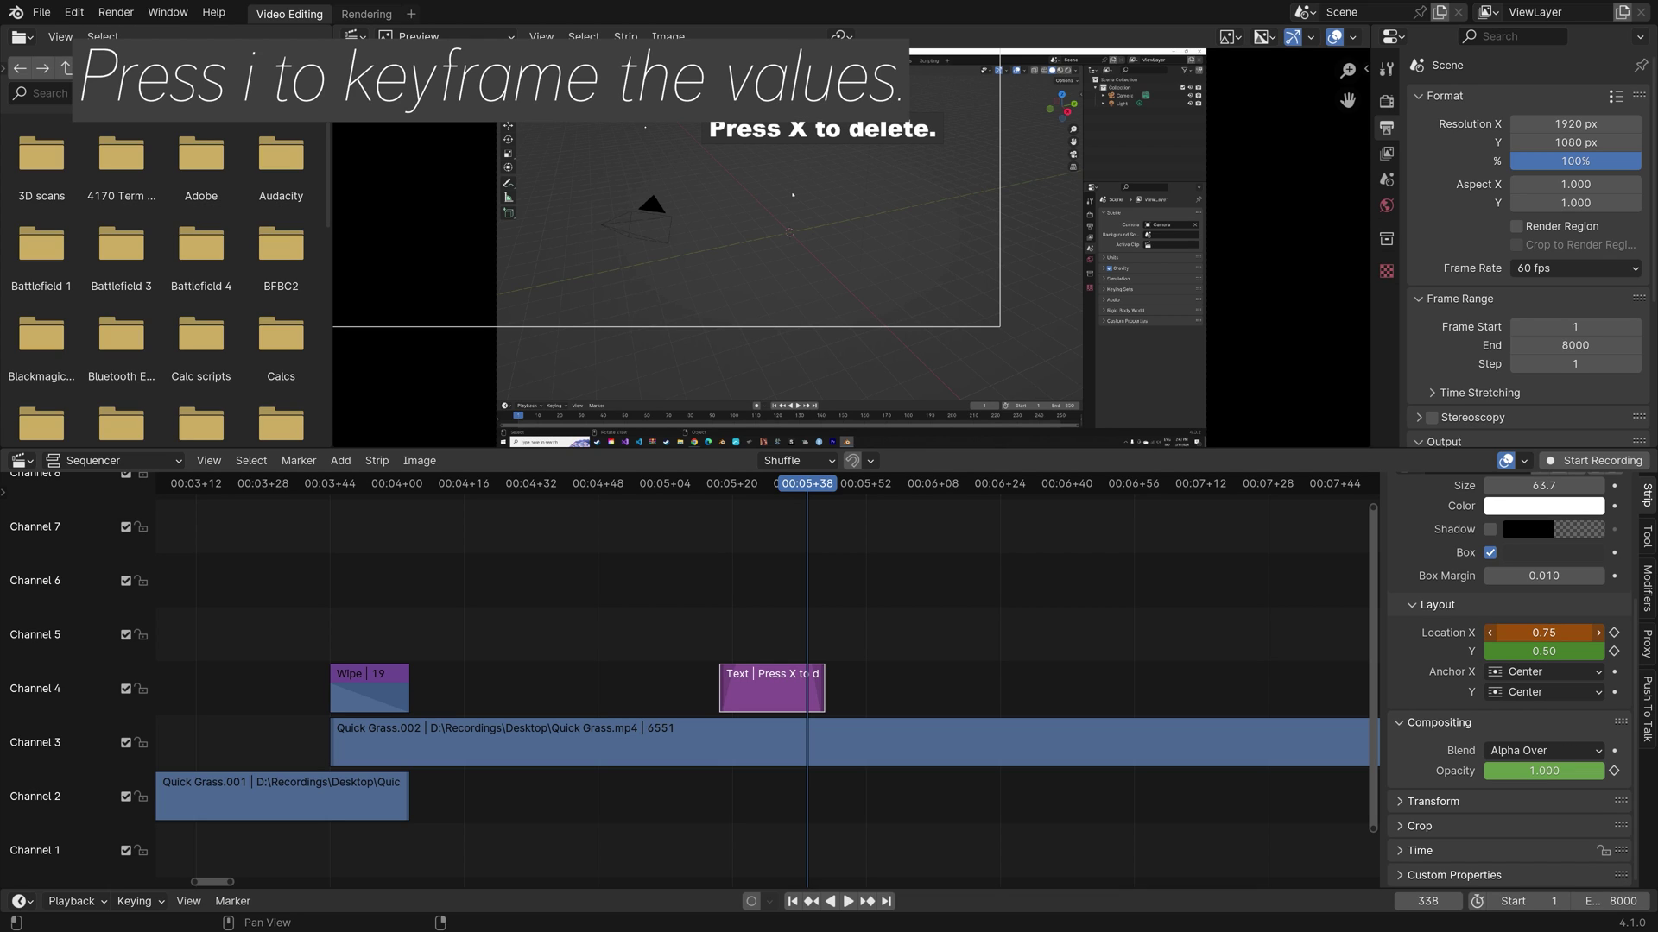
pyautogui.press('i')
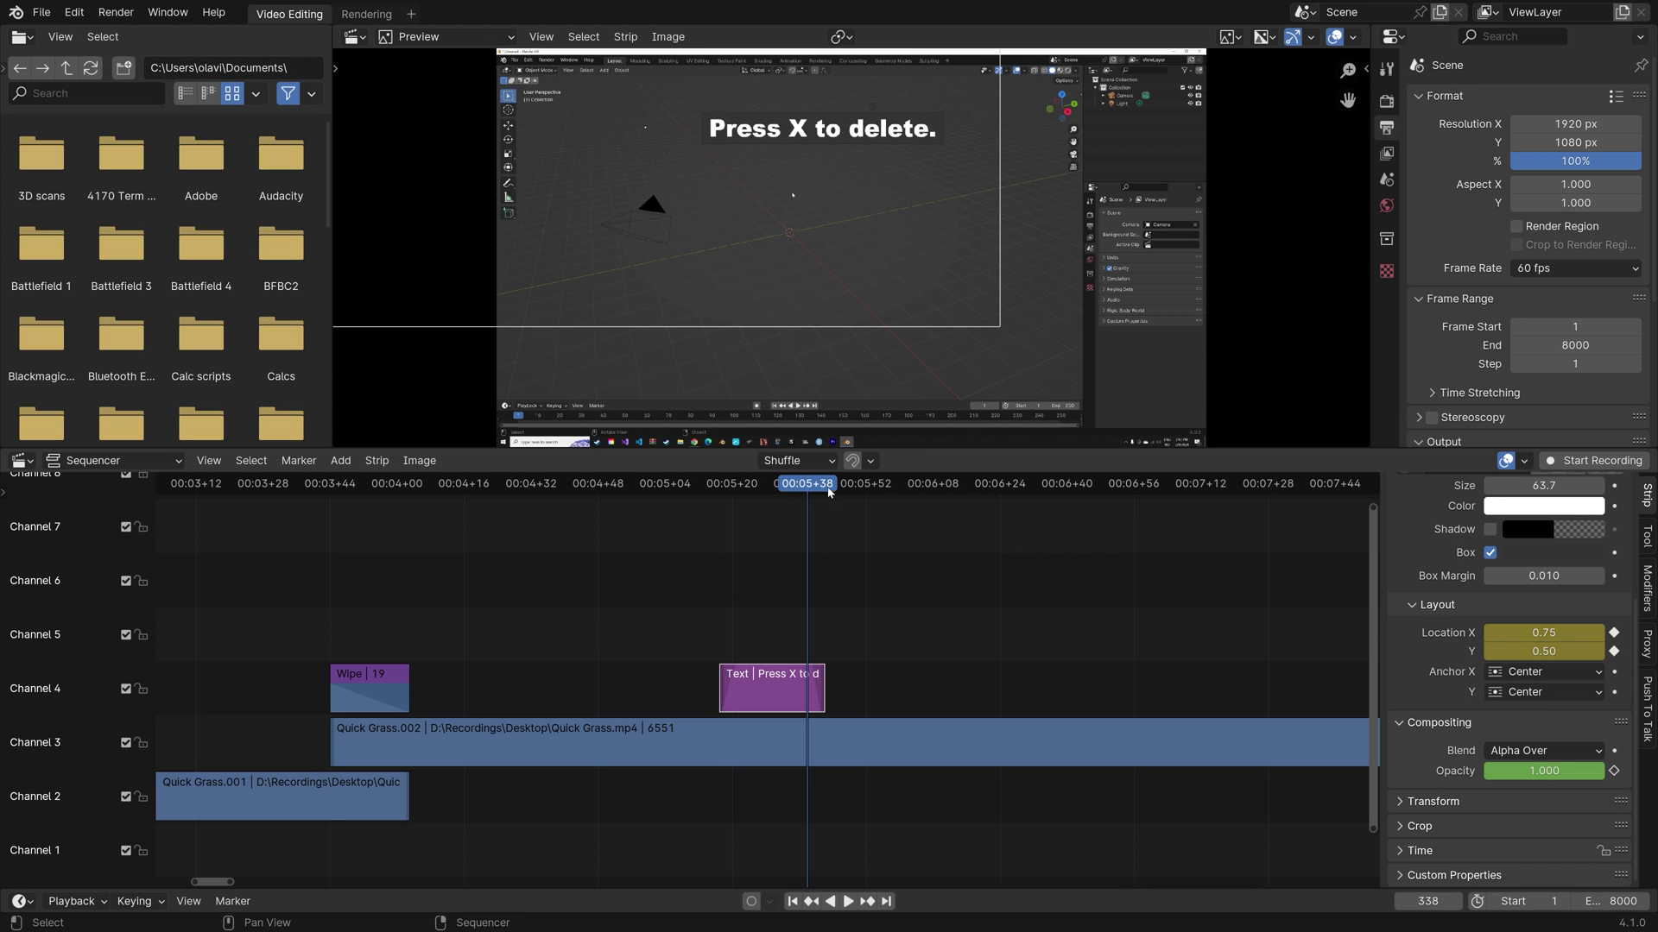
pyautogui.moveTo(828, 493); pyautogui.dragTo(715, 486)
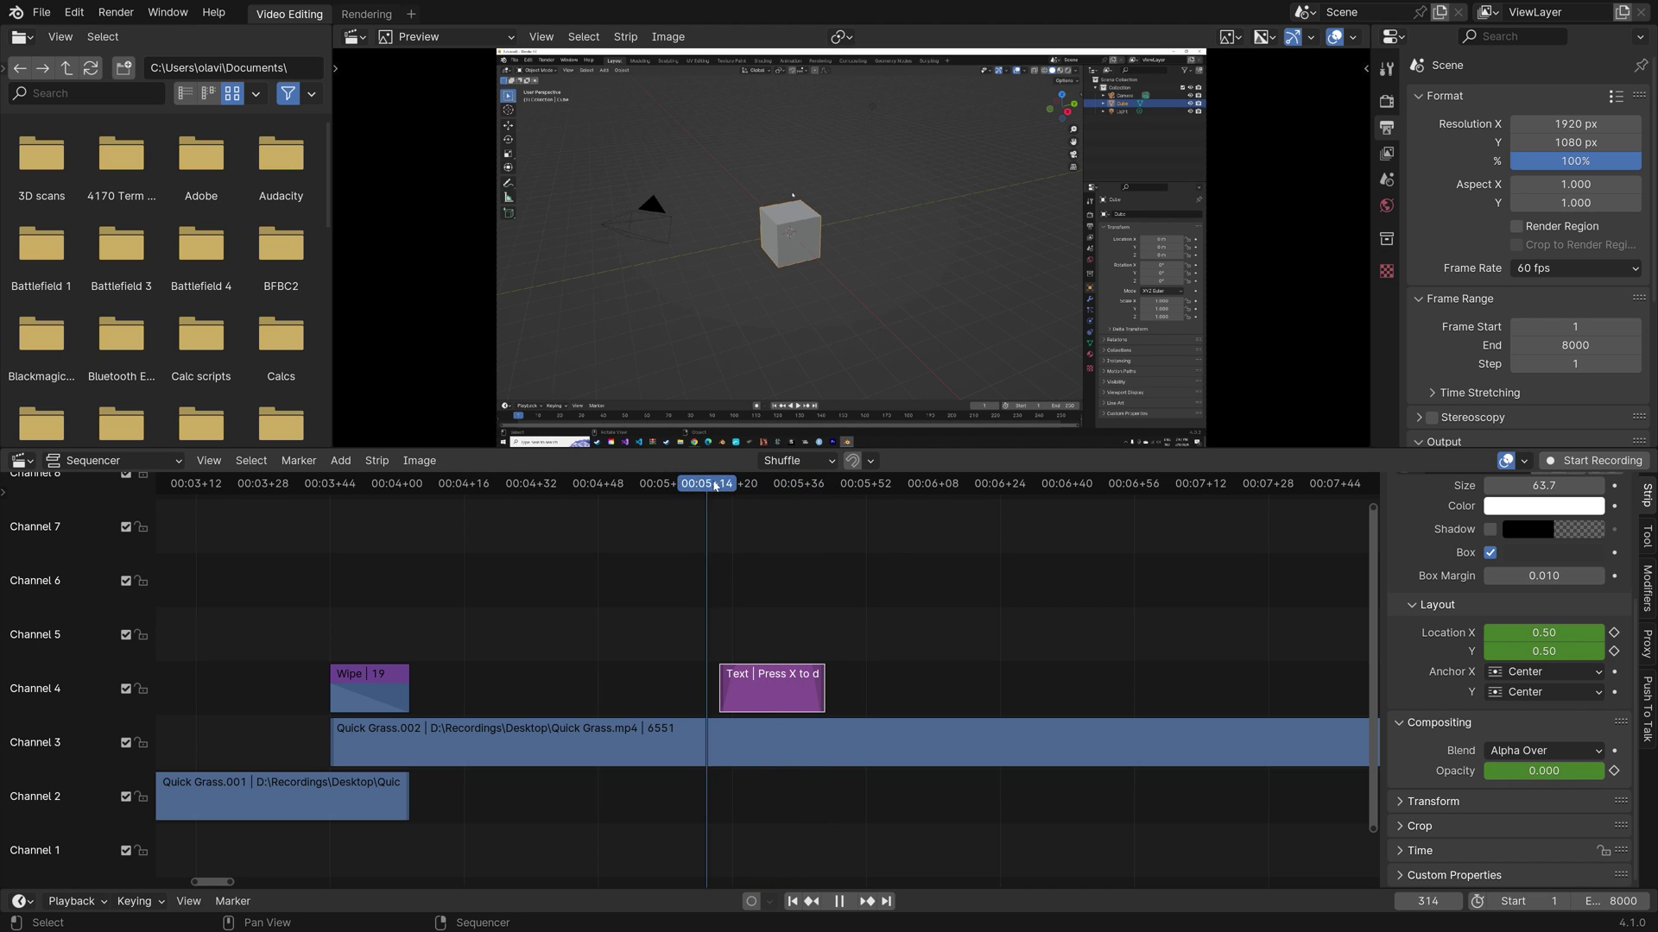
pyautogui.press('space')
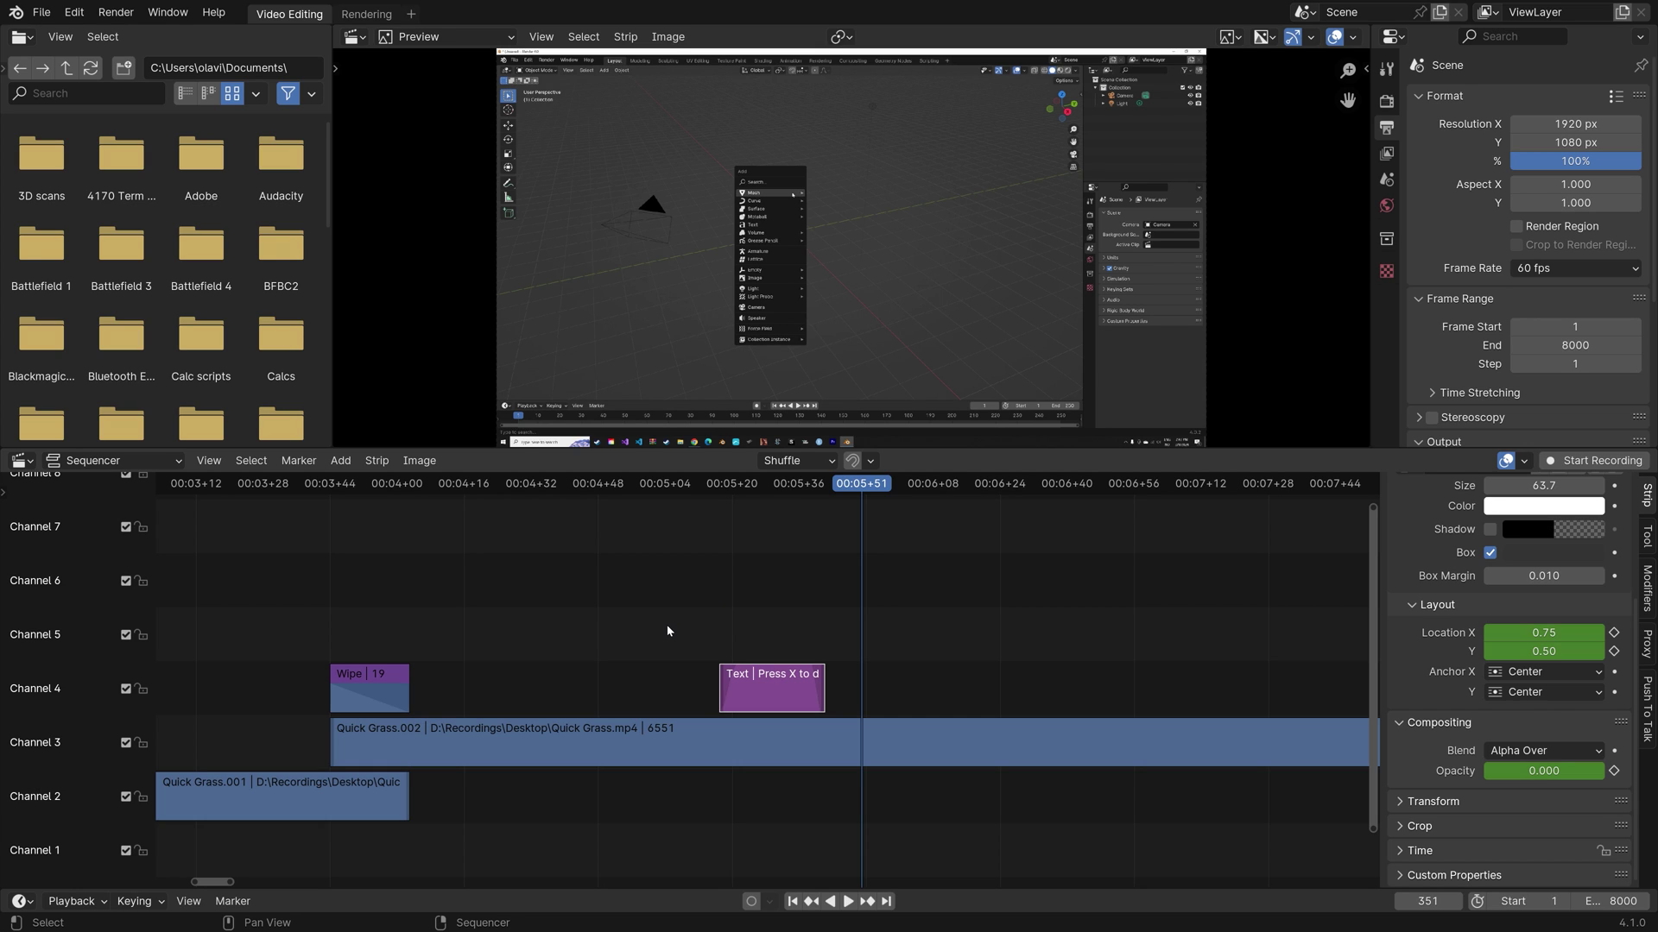
pyautogui.scroll(-6, 768, 624)
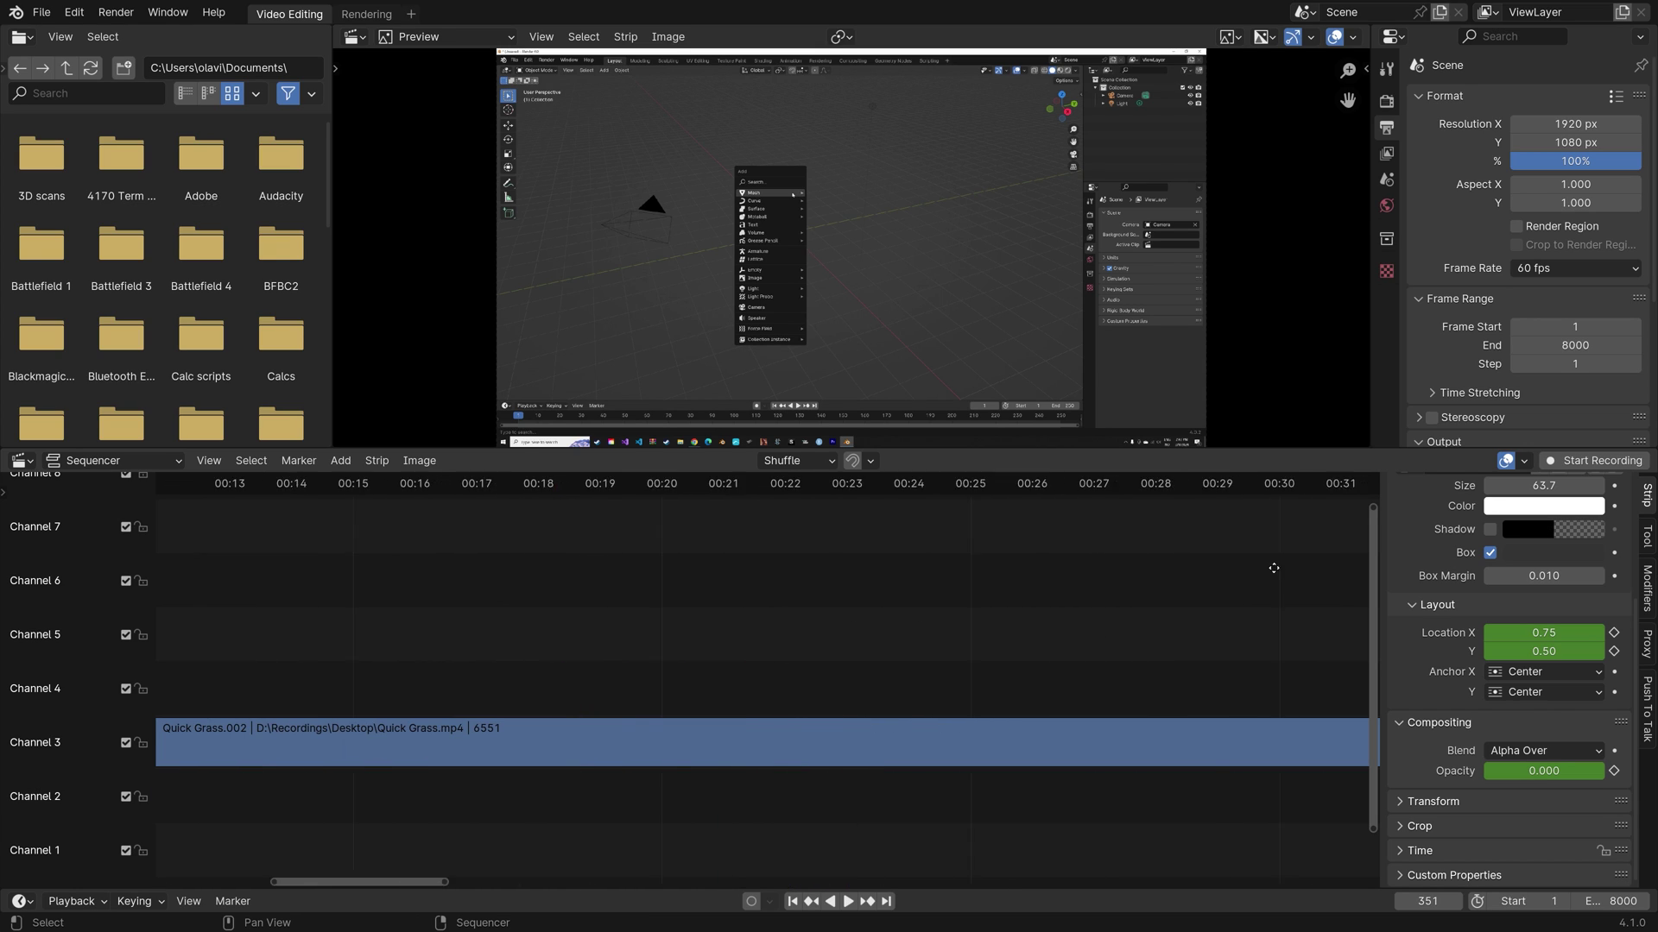
# Cut the grass clip at 01:50+42 and delete the tail piece after the cut
pyautogui.press('Home')
pyautogui.click(1281, 490)
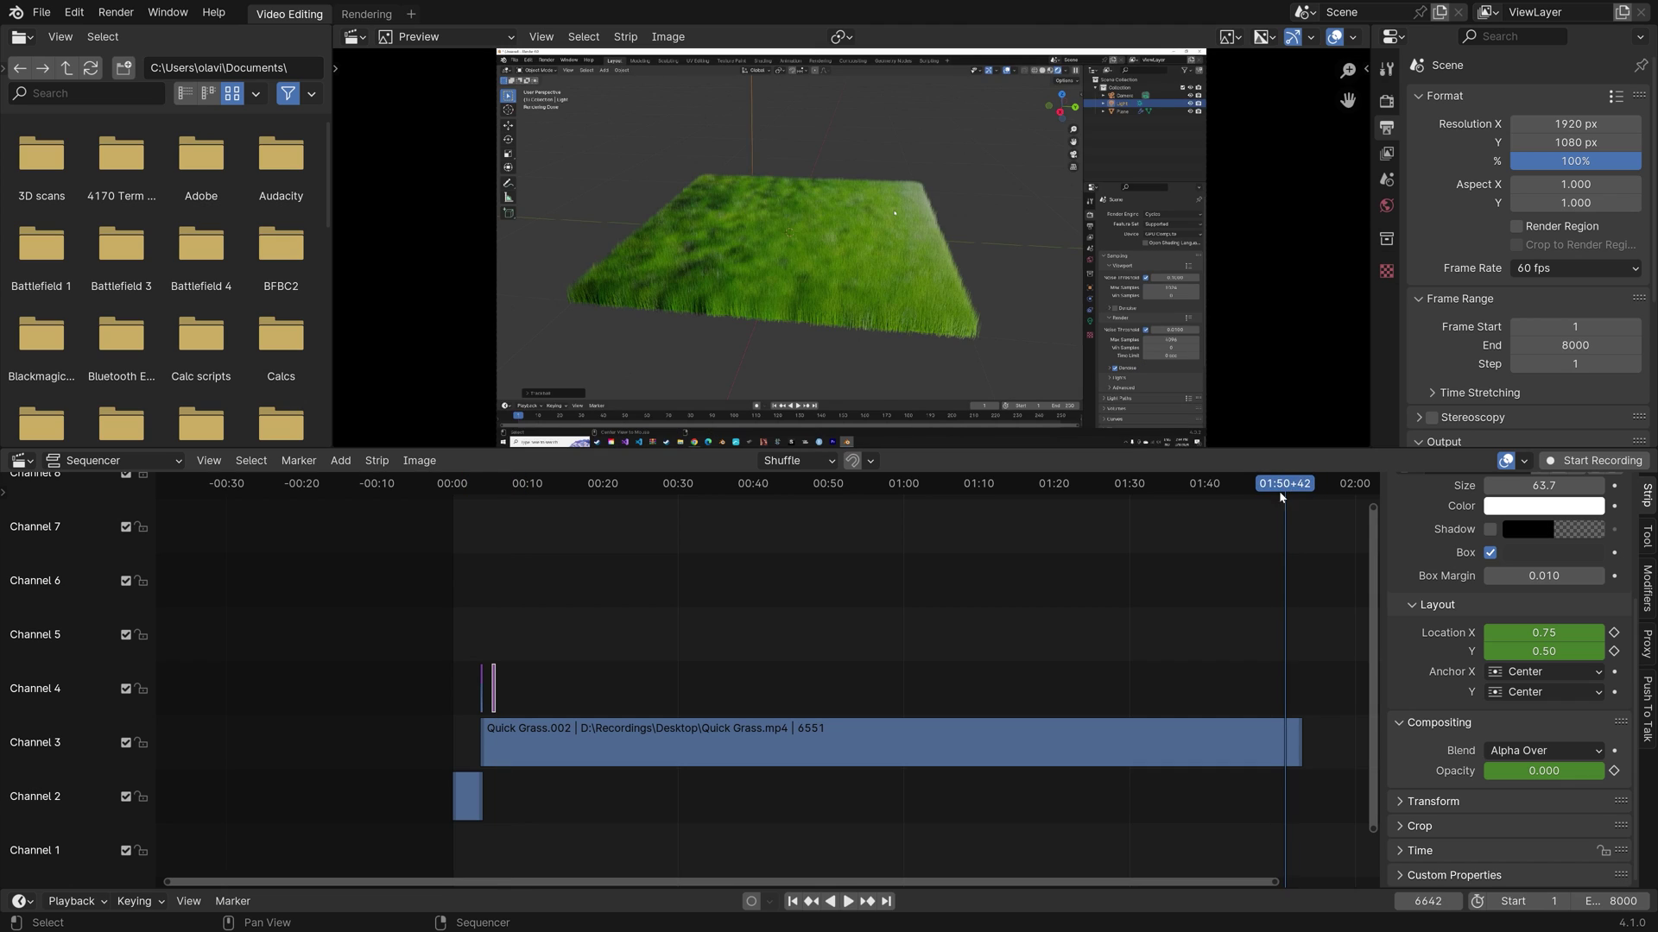
pyautogui.click(1271, 743)
pyautogui.press('k')
pyautogui.press('Delete')
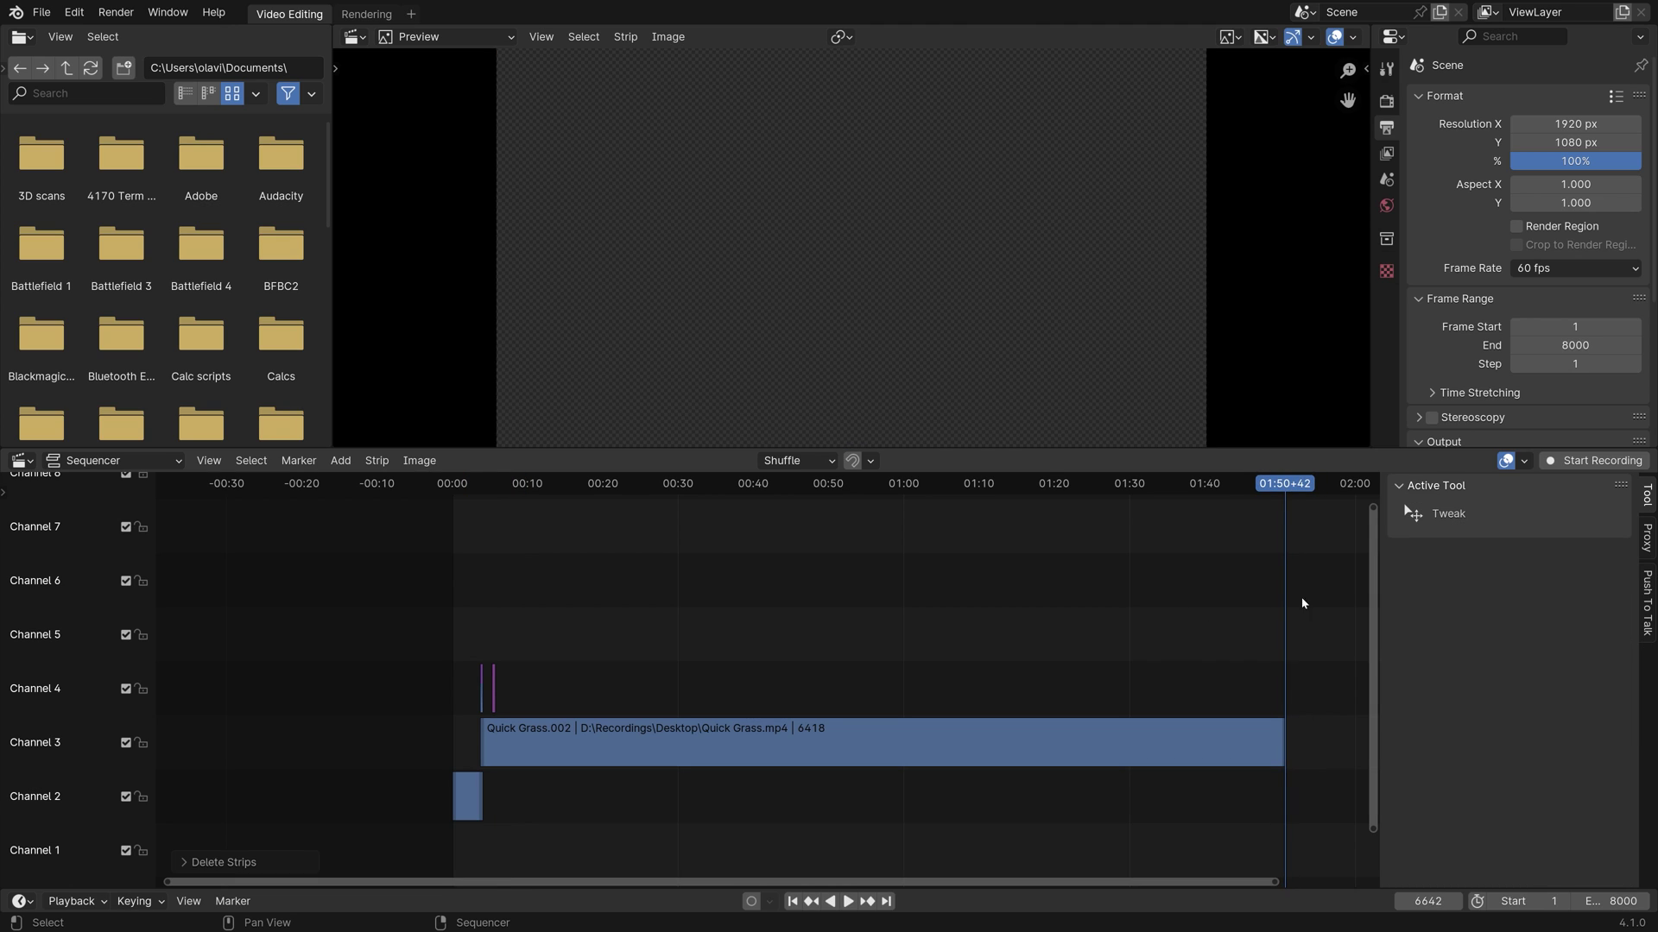
pyautogui.click(1239, 490)
pyautogui.press('space')
# Split Quick Grass.002 at 01:35+06 into a separate Quick Grass.003 strip
pyautogui.moveTo(1238, 490); pyautogui.dragTo(1170, 735)
pyautogui.click(1170, 735)
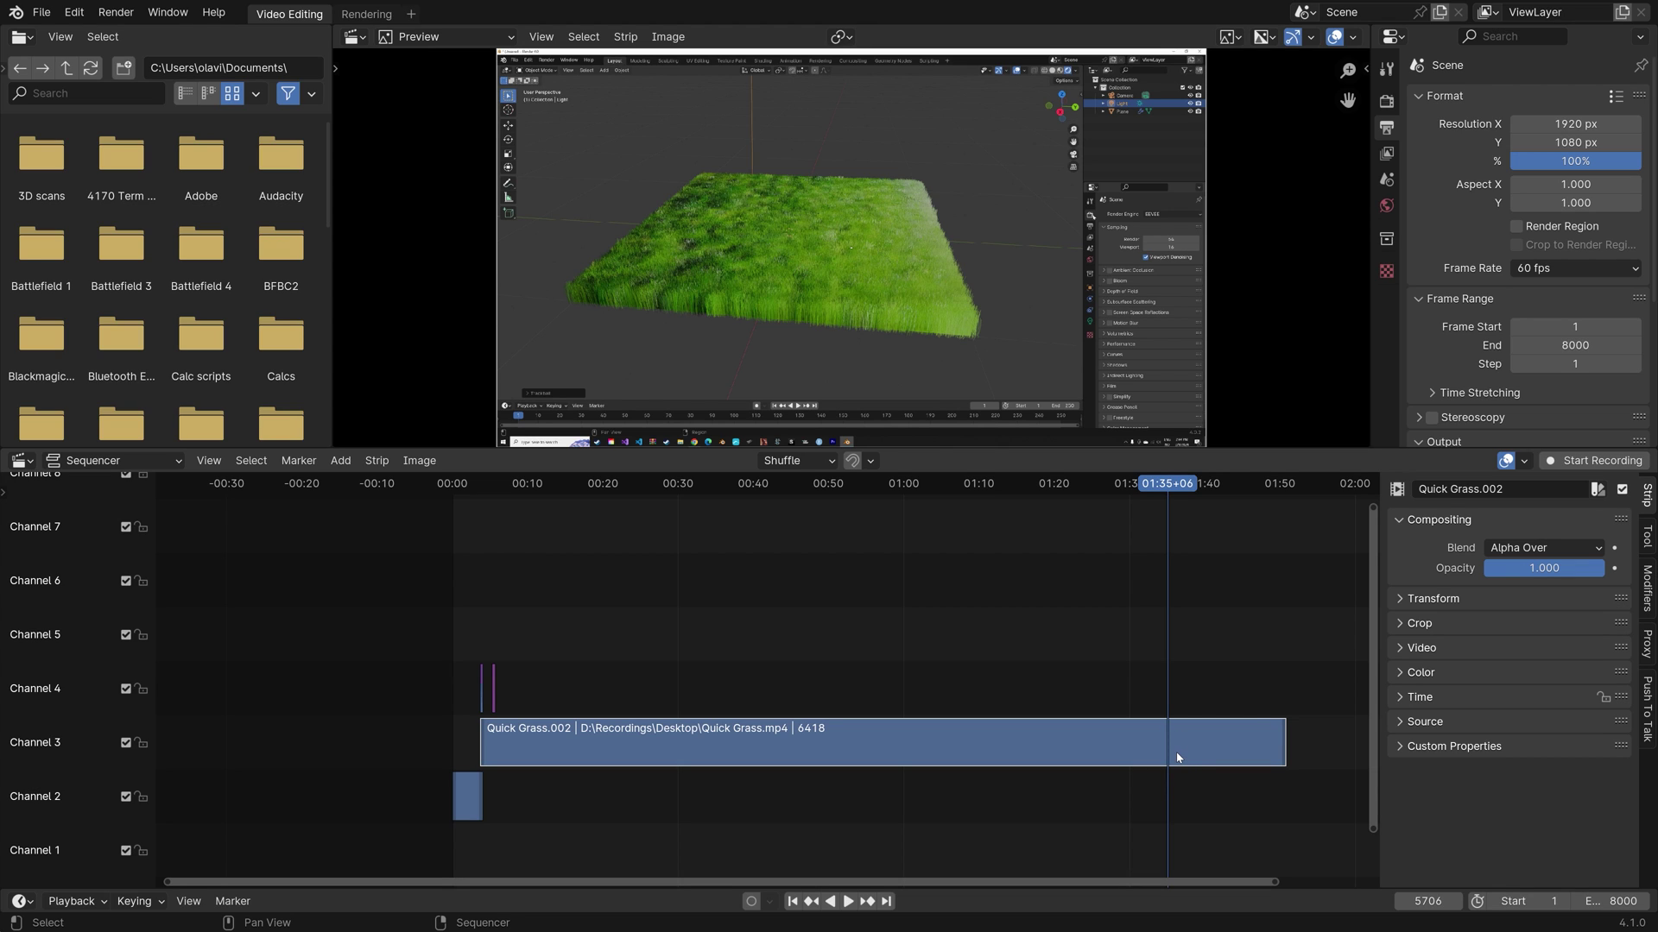
pyautogui.press('k')
pyautogui.click(1206, 749)
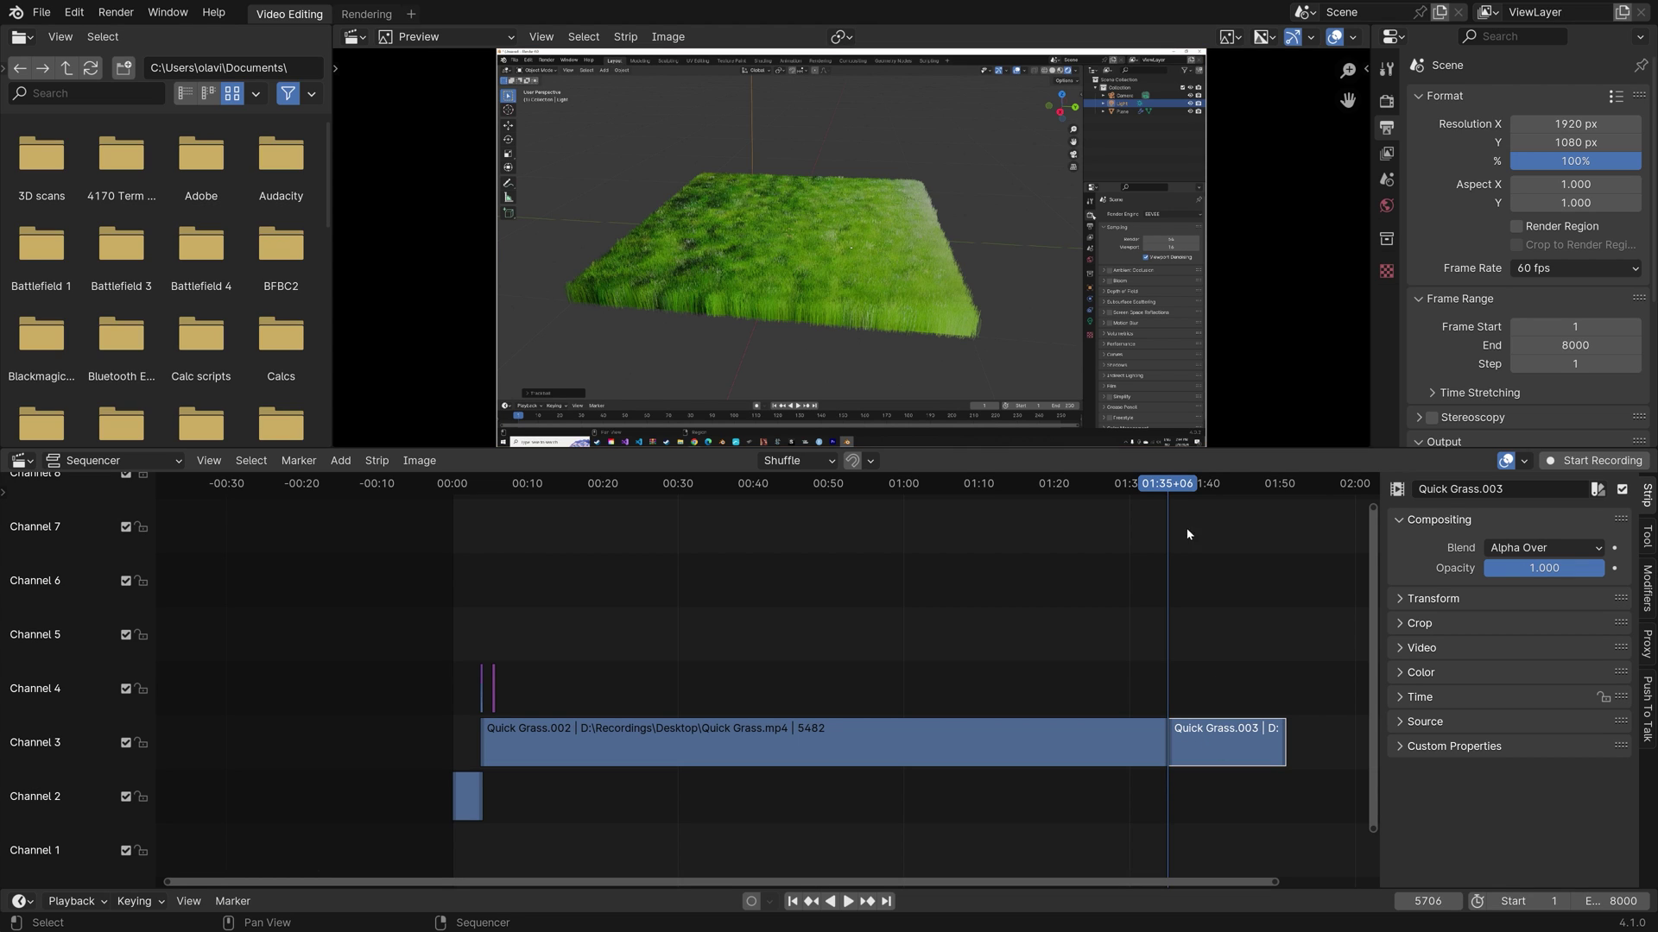
# Turn on Show Retiming Keys in the Quick Grass.003 strip's timing properties
pyautogui.moveTo(1175, 488); pyautogui.dragTo(1225, 491)
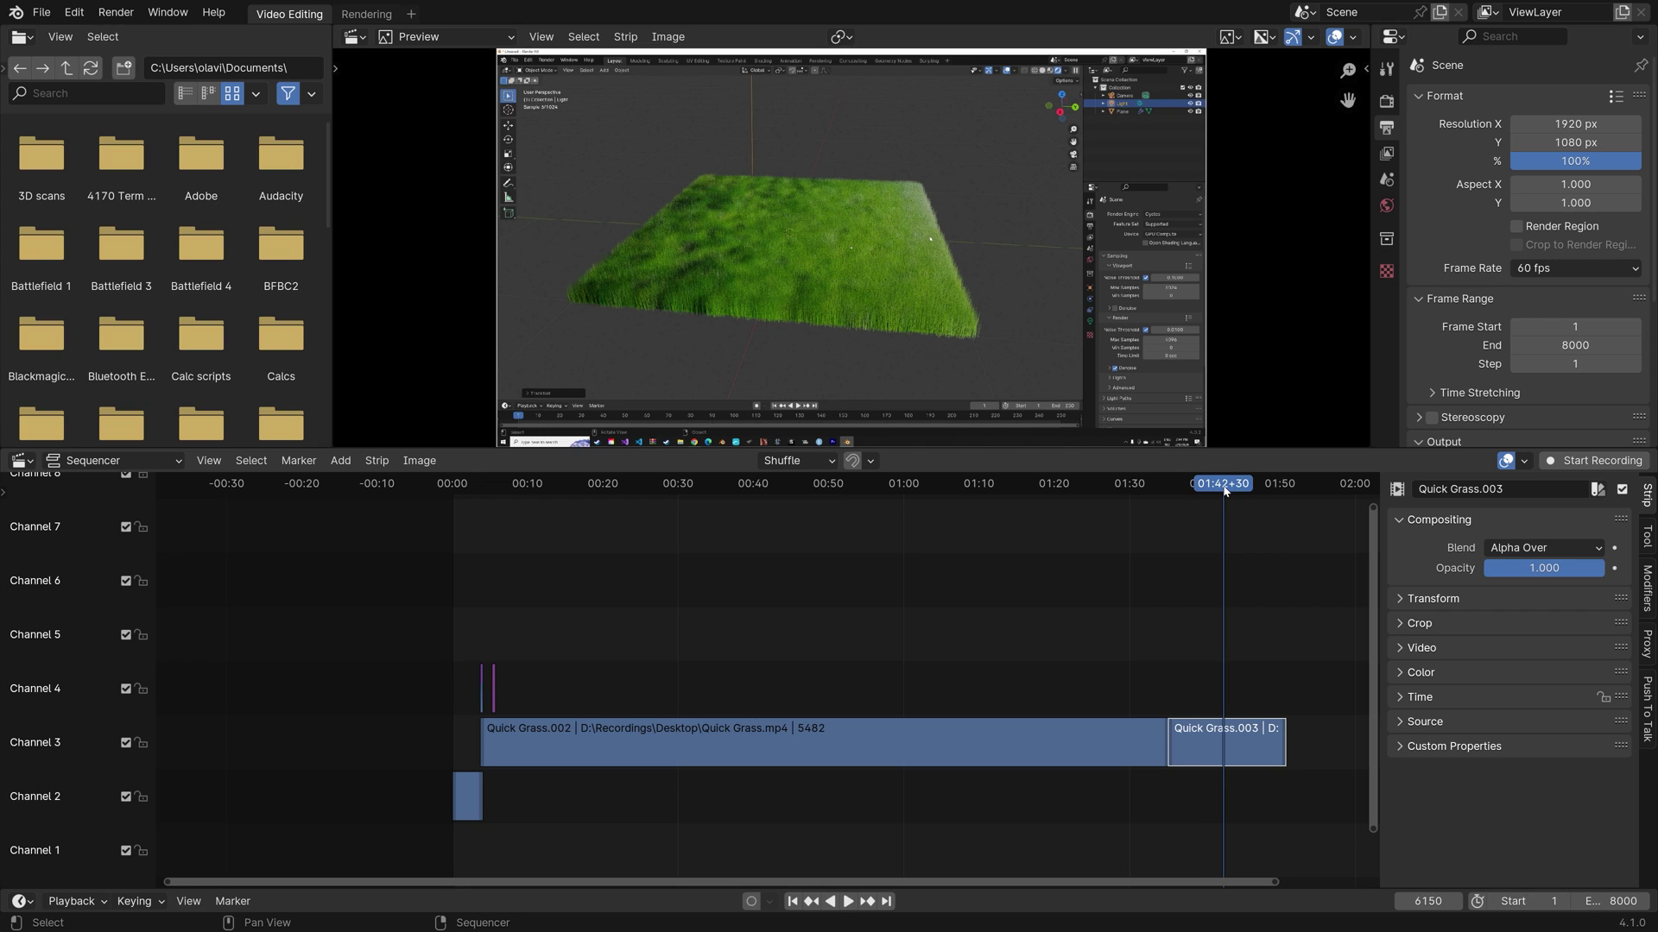
pyautogui.click(1409, 697)
pyautogui.click(1474, 726)
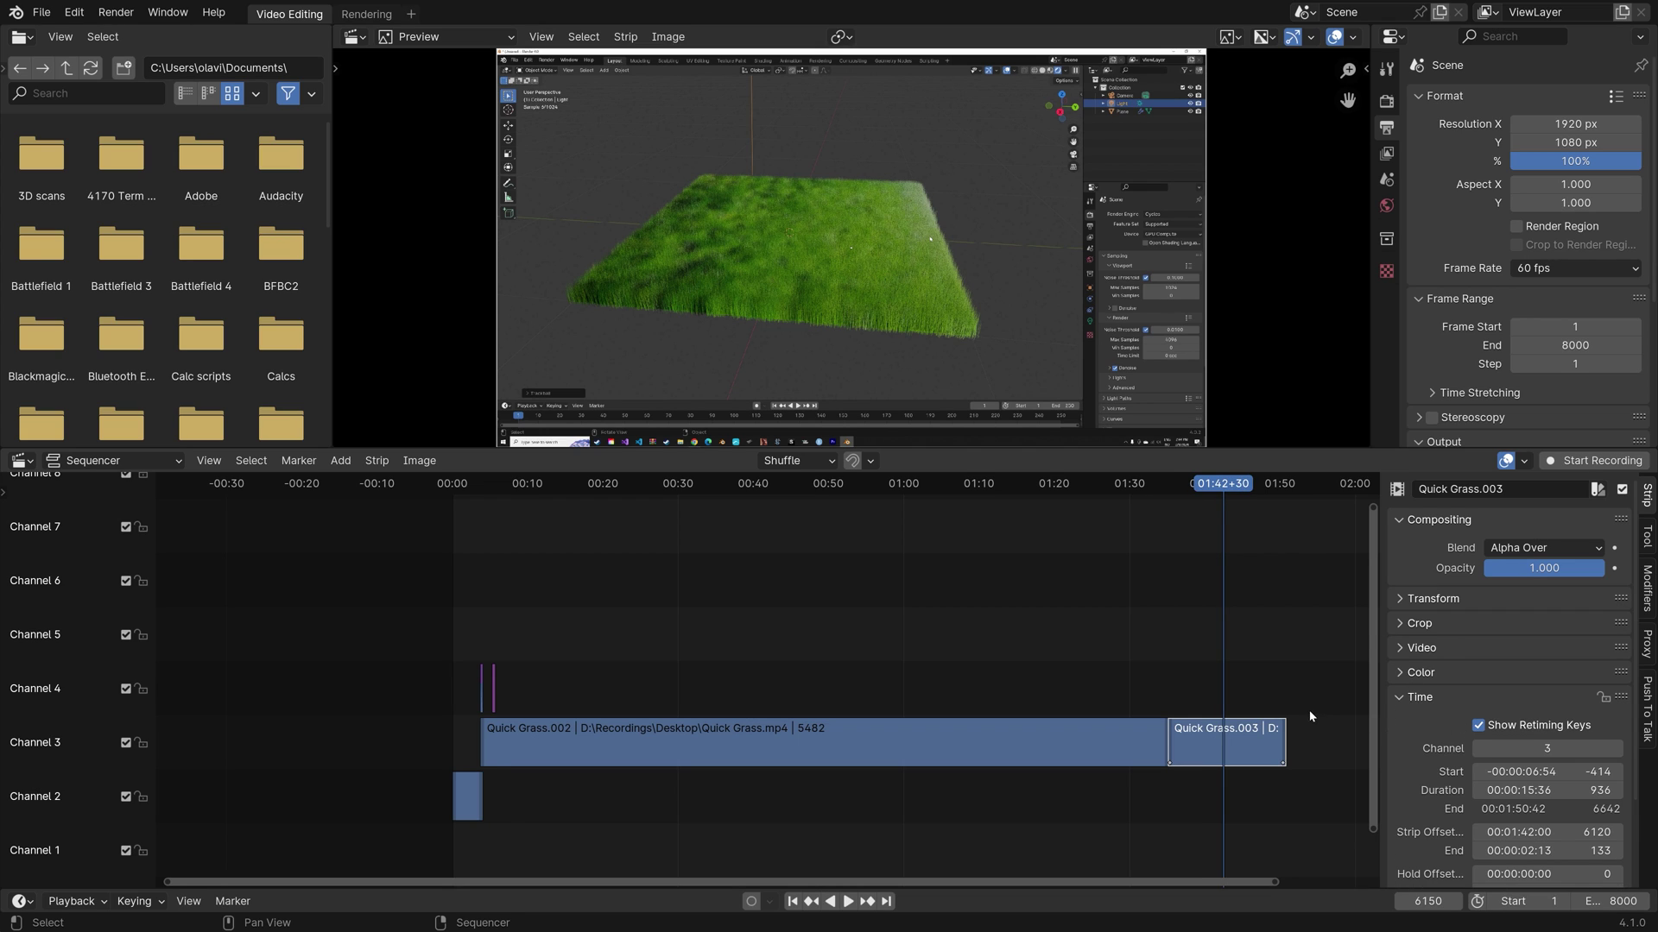
pyautogui.scroll(3, 1260, 647)
pyautogui.moveTo(1258, 644); pyautogui.dragTo(509, 597, button='middle')
pyautogui.scroll(2, 955, 678)
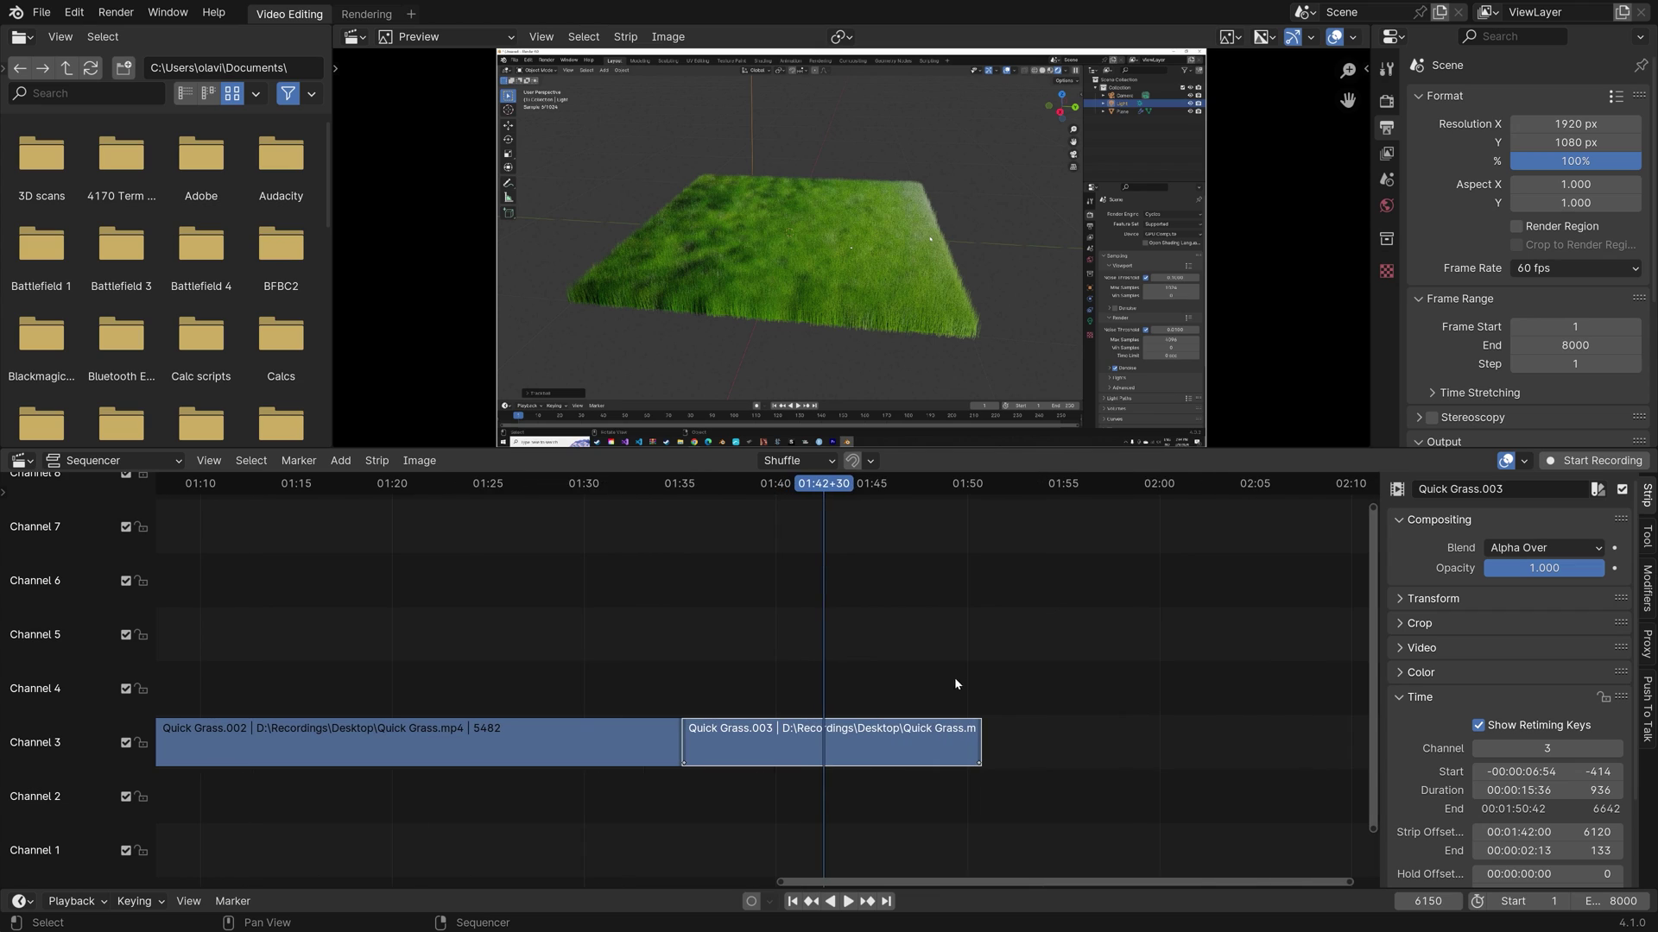
# Try a 213% speed-up with the retiming key, preview it, then undo to 100%
pyautogui.click(682, 767)
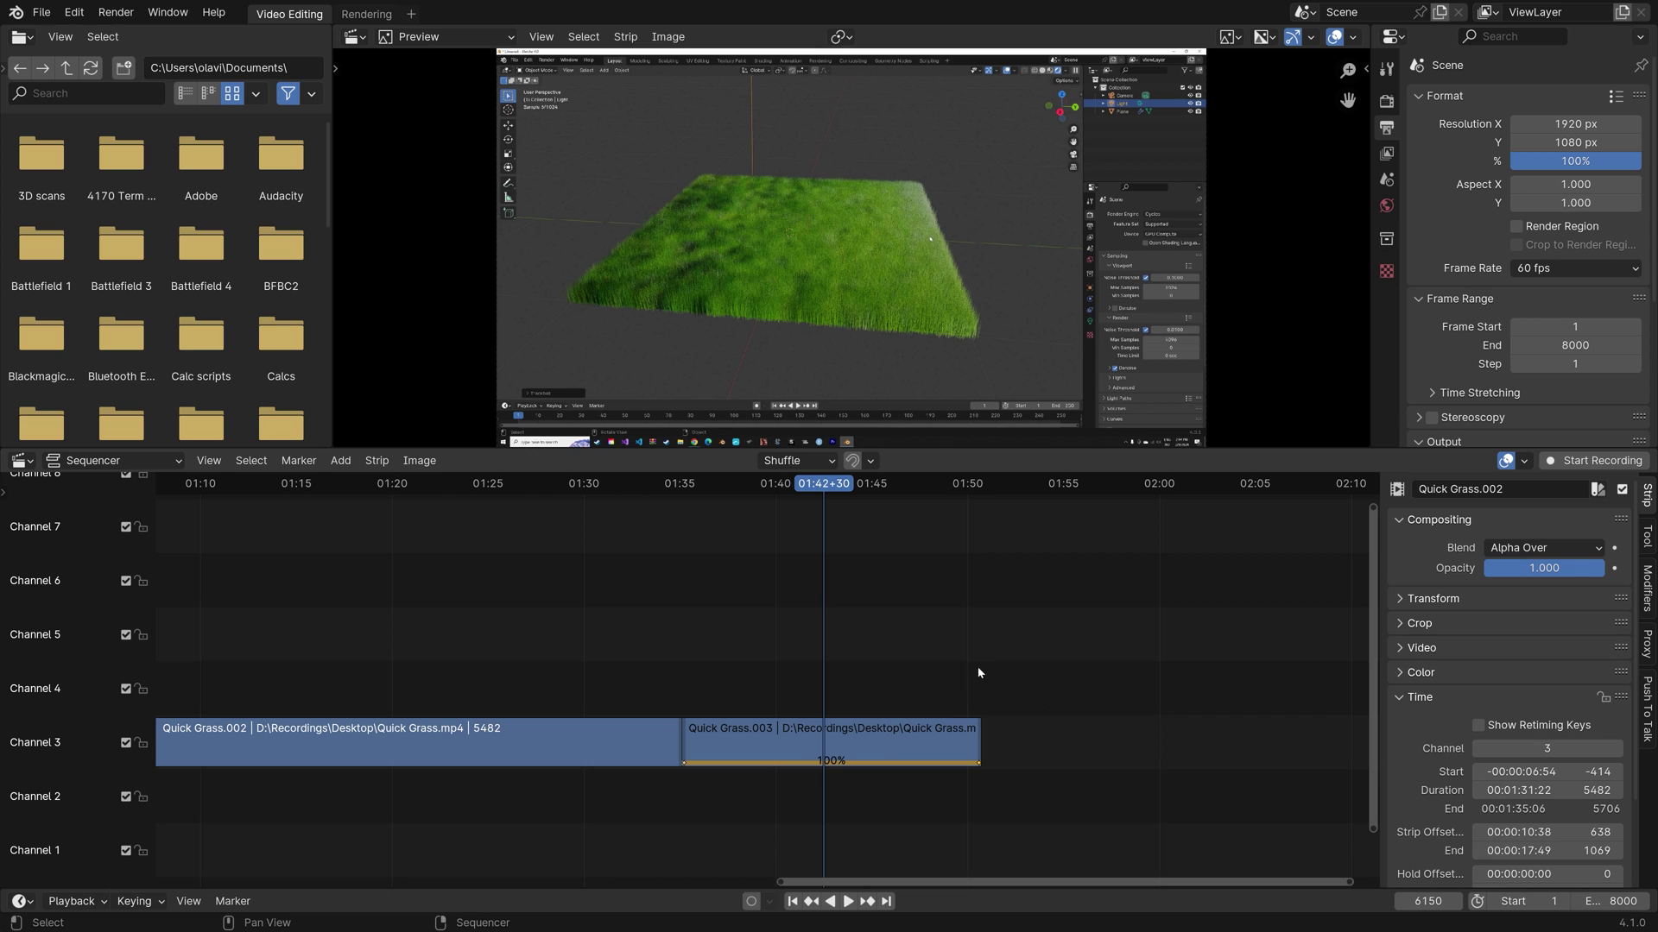
pyautogui.press('g')
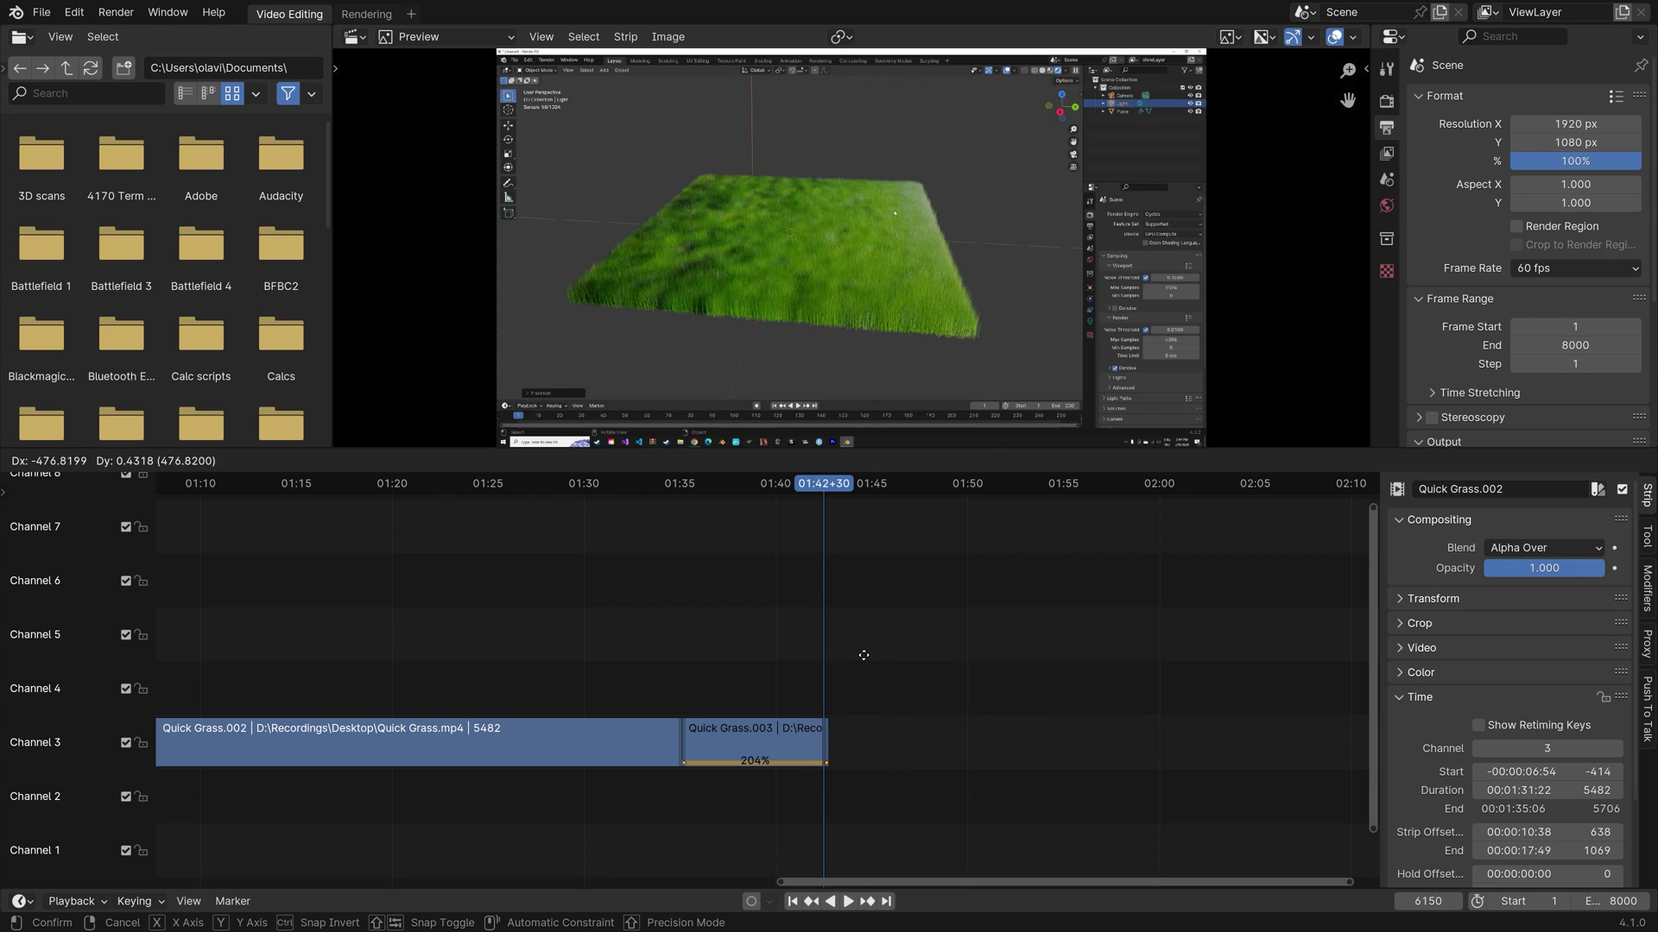
pyautogui.click(858, 659)
pyautogui.moveTo(789, 483); pyautogui.dragTo(684, 506)
pyautogui.press('space')
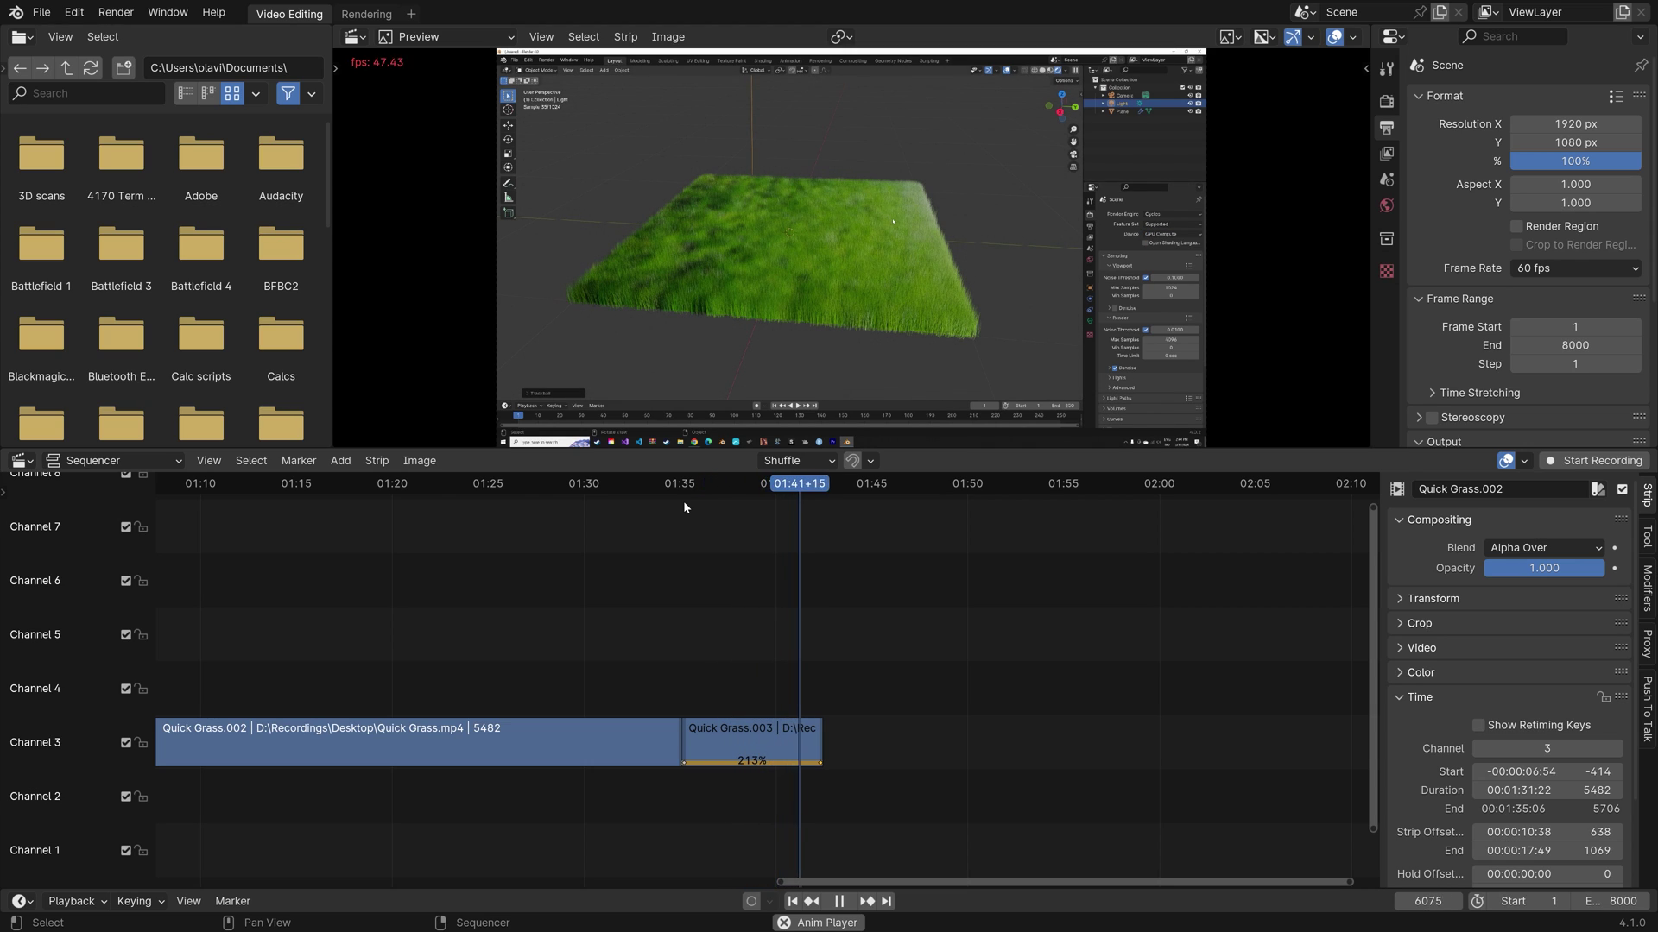
pyautogui.press('space')
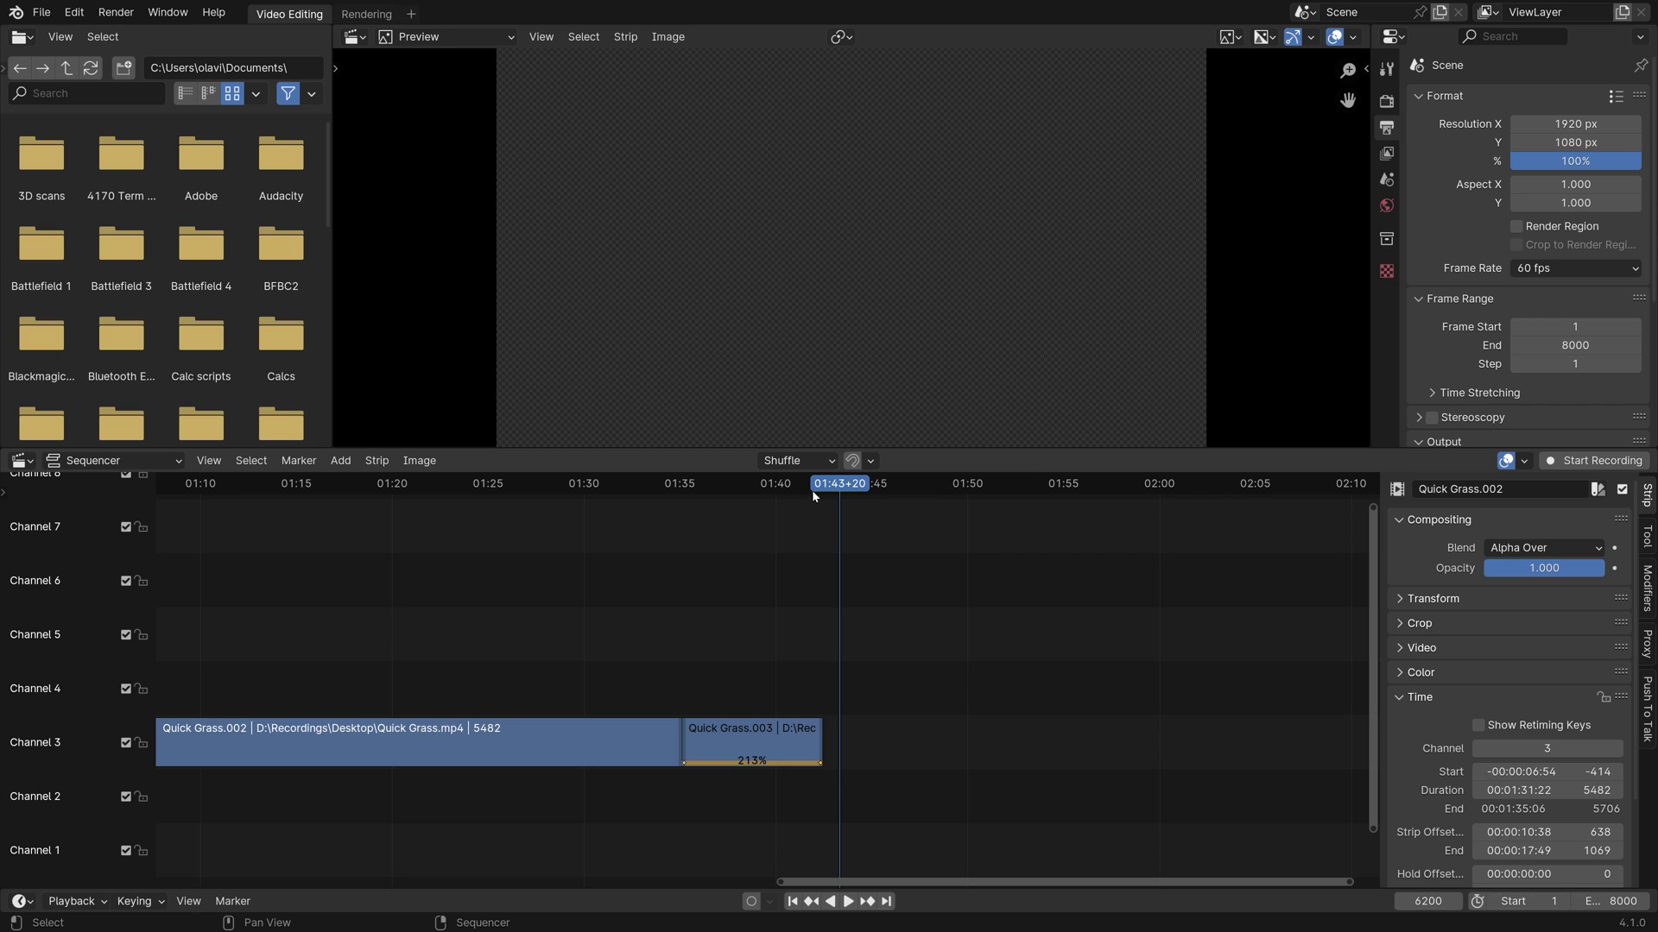
pyautogui.hotkey('ctrl', 'z')
pyautogui.hotkey('ctrl', 'z')
pyautogui.hotkey('ctrl', 'z')
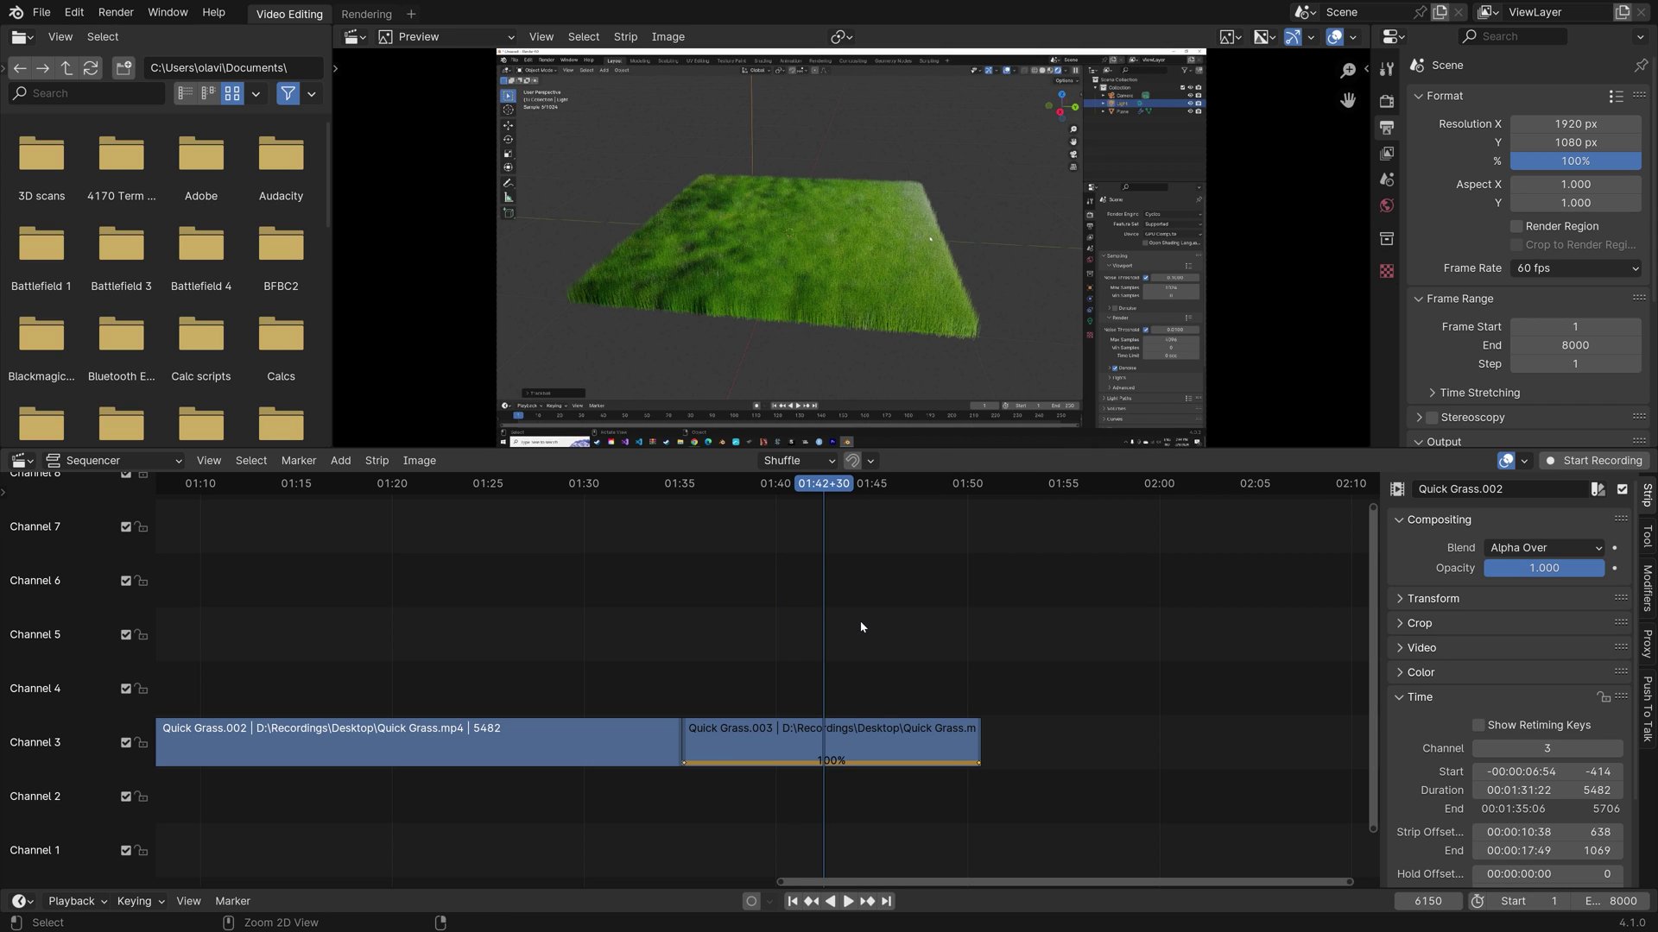
pyautogui.moveTo(834, 498); pyautogui.dragTo(982, 498)
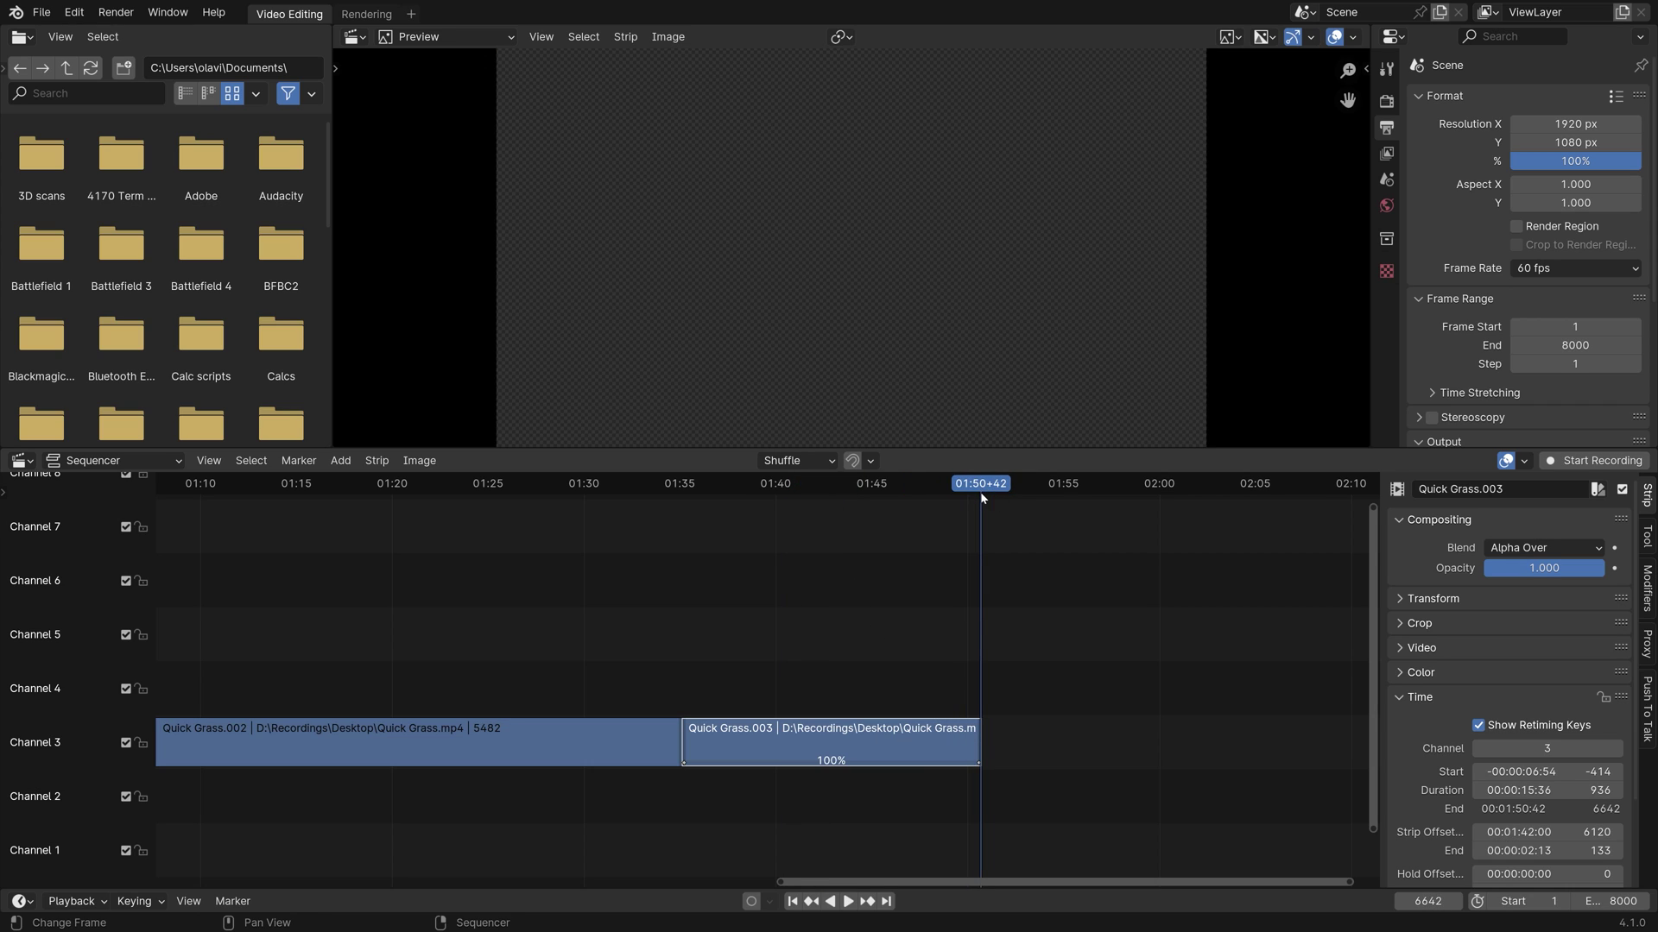
# Set the scene's Frame End to 6641, pasting the copied current frame value
pyautogui.click(1407, 898)
pyautogui.hotkey('ctrl', 'c')
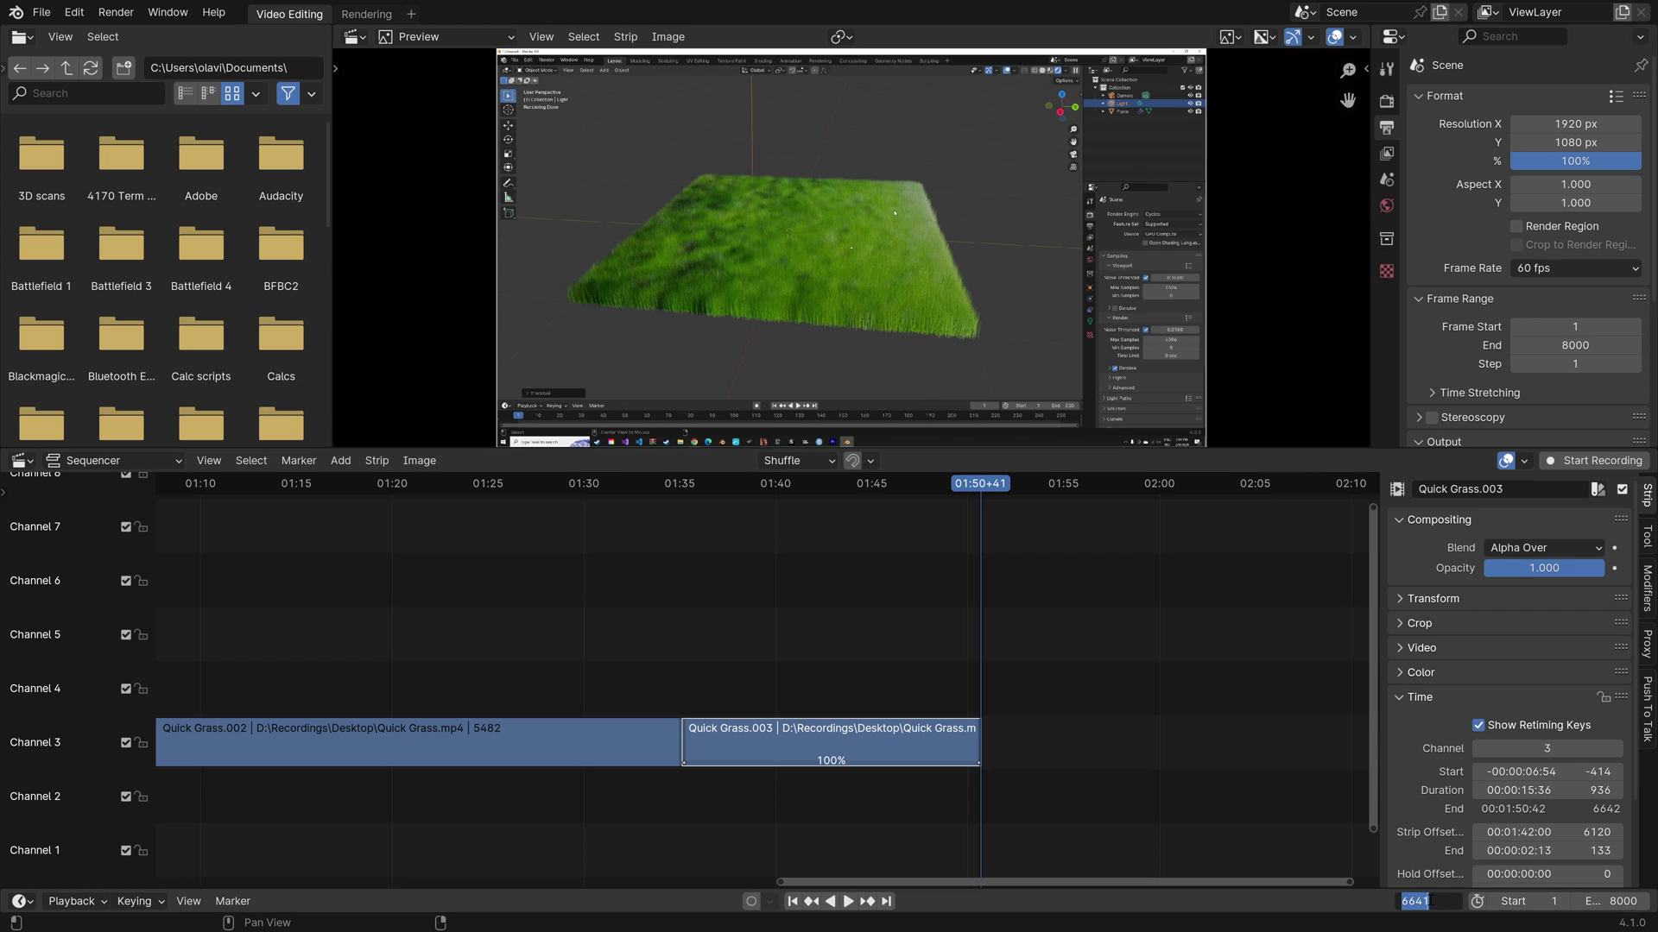
pyautogui.click(1611, 901)
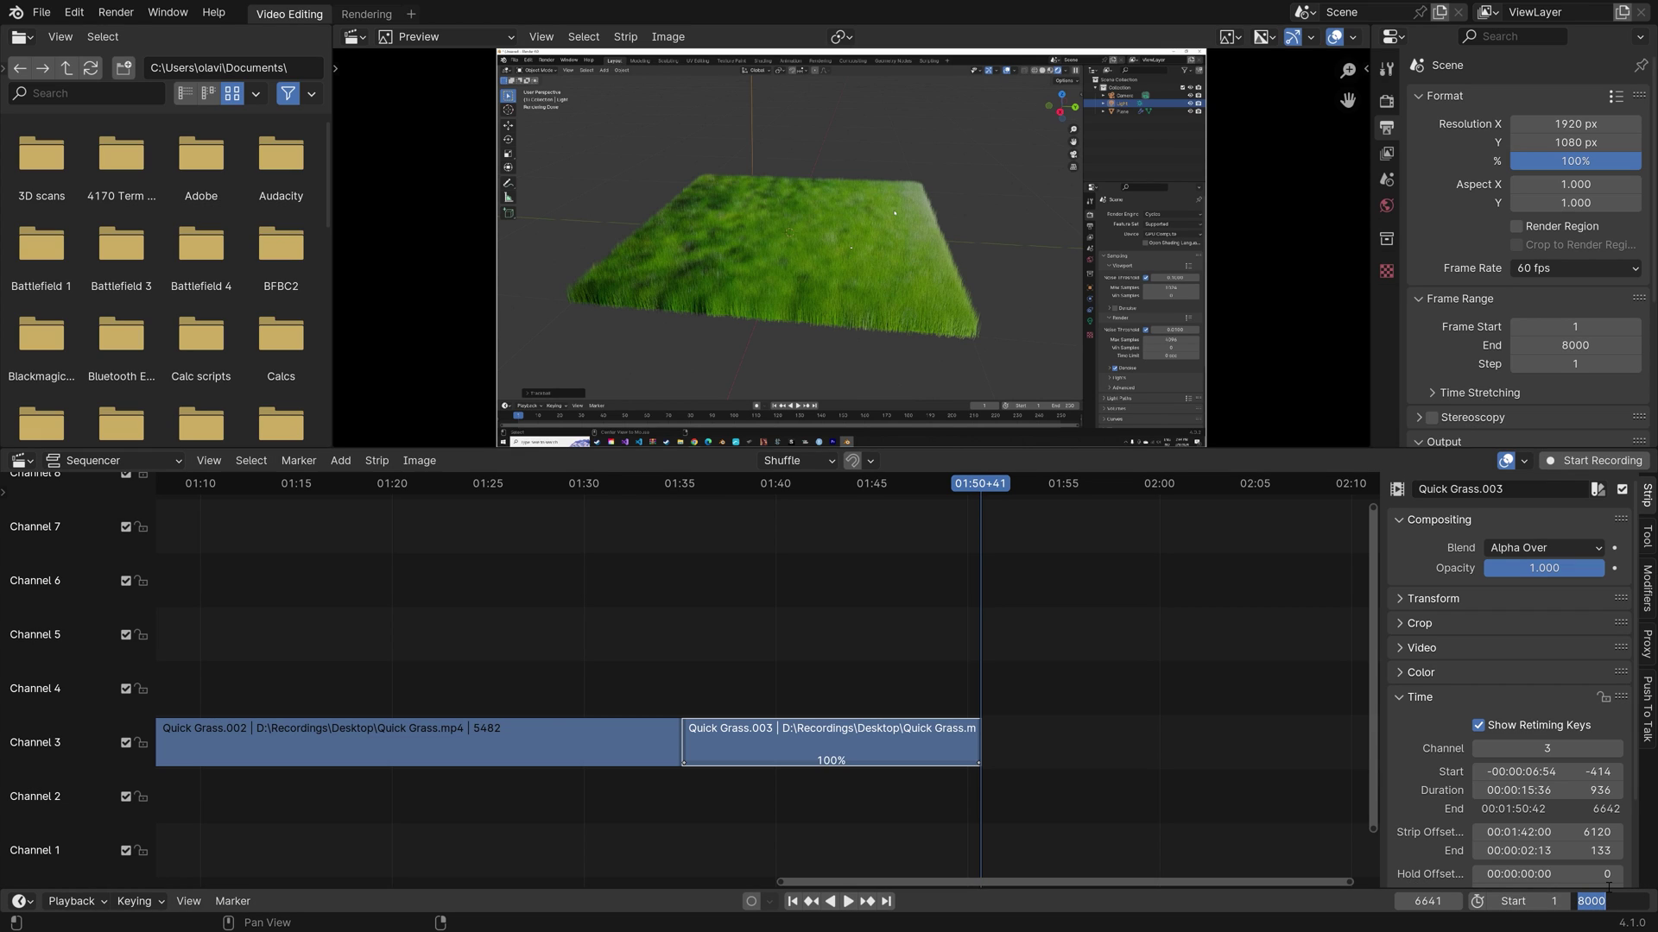
pyautogui.hotkey('ctrl', 'v')
pyautogui.press('Return')
# Raise the render Resolution % to 200
pyautogui.click(1585, 161)
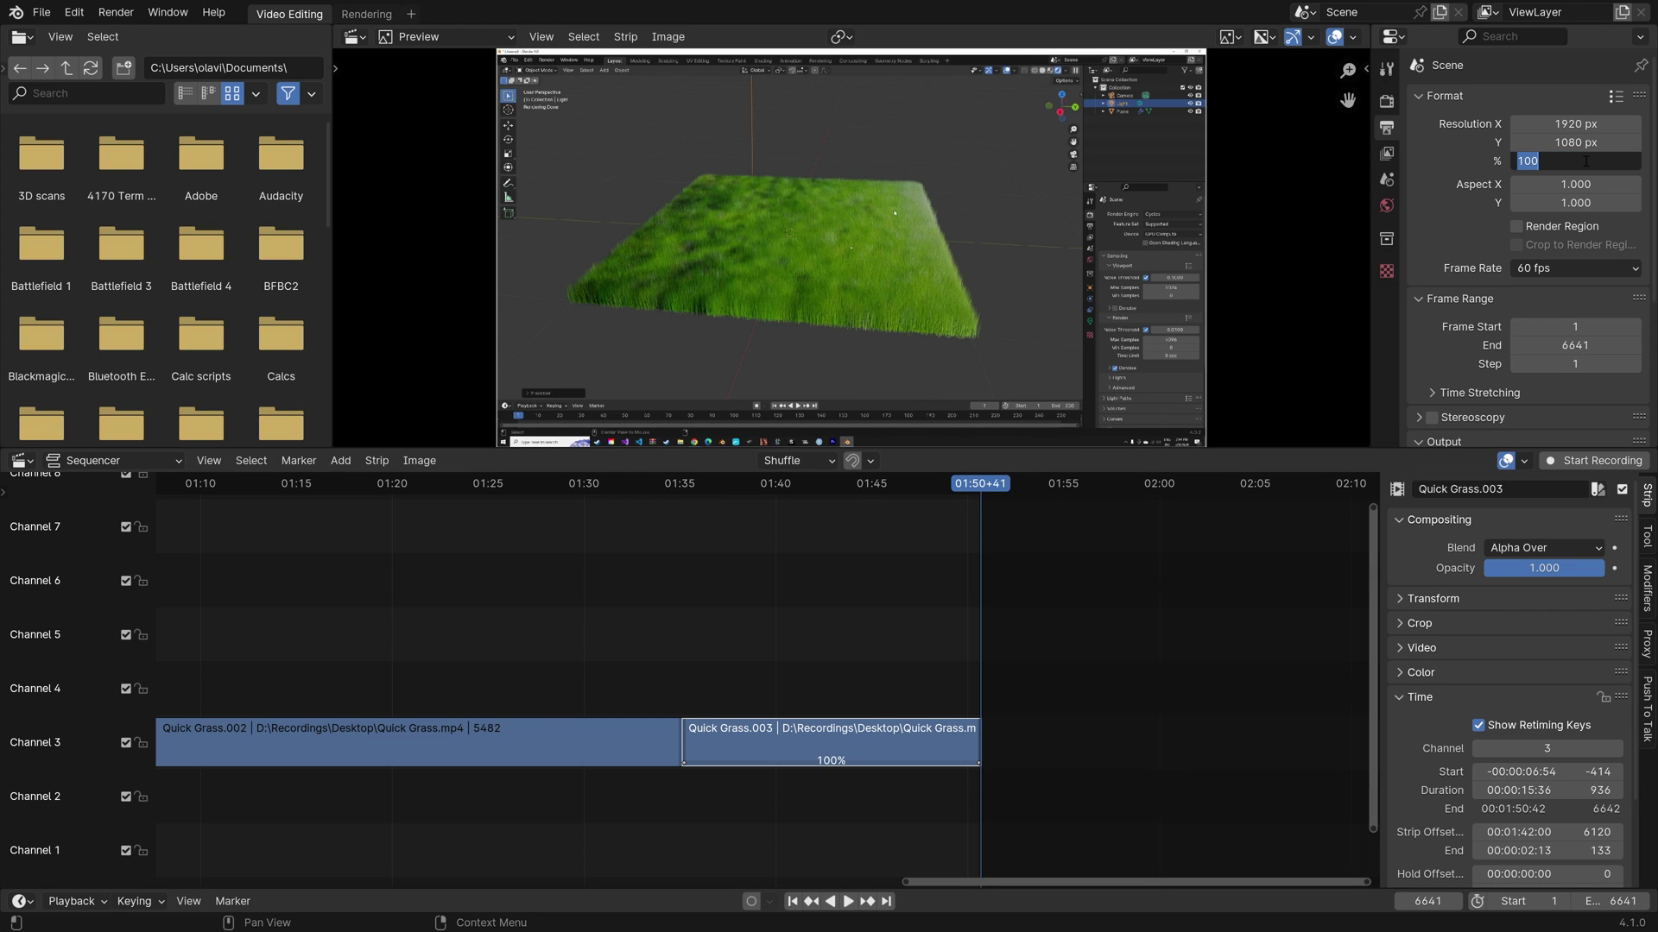
pyautogui.write('200')
pyautogui.press('Return')
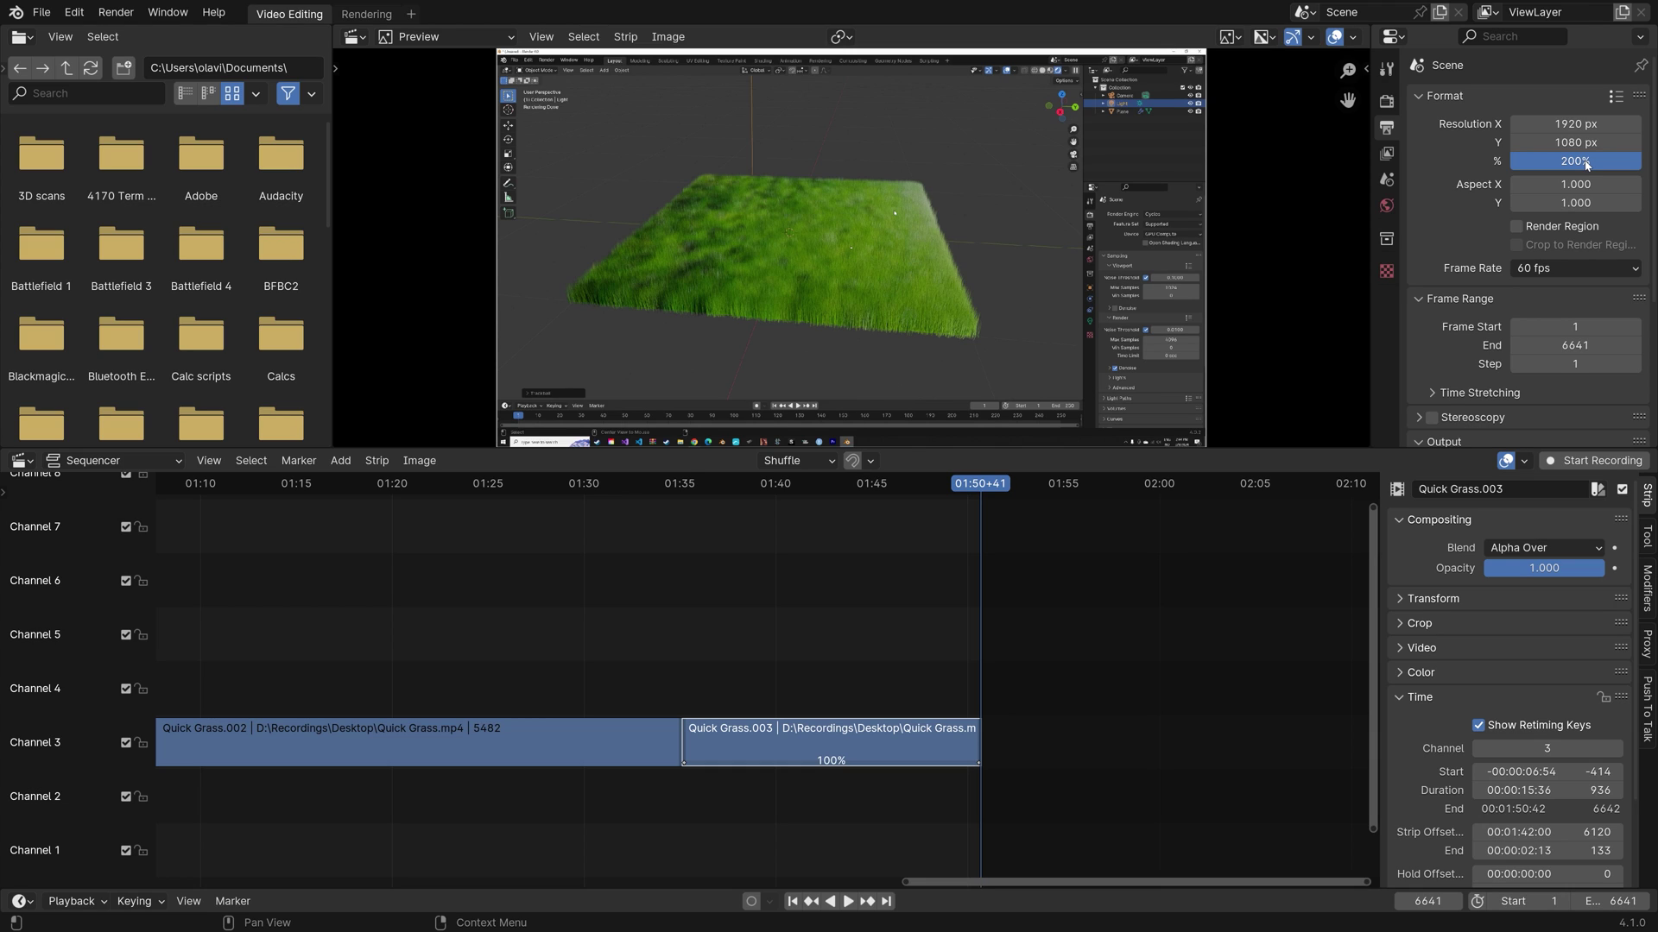
pyautogui.scroll(-1, 1494, 287)
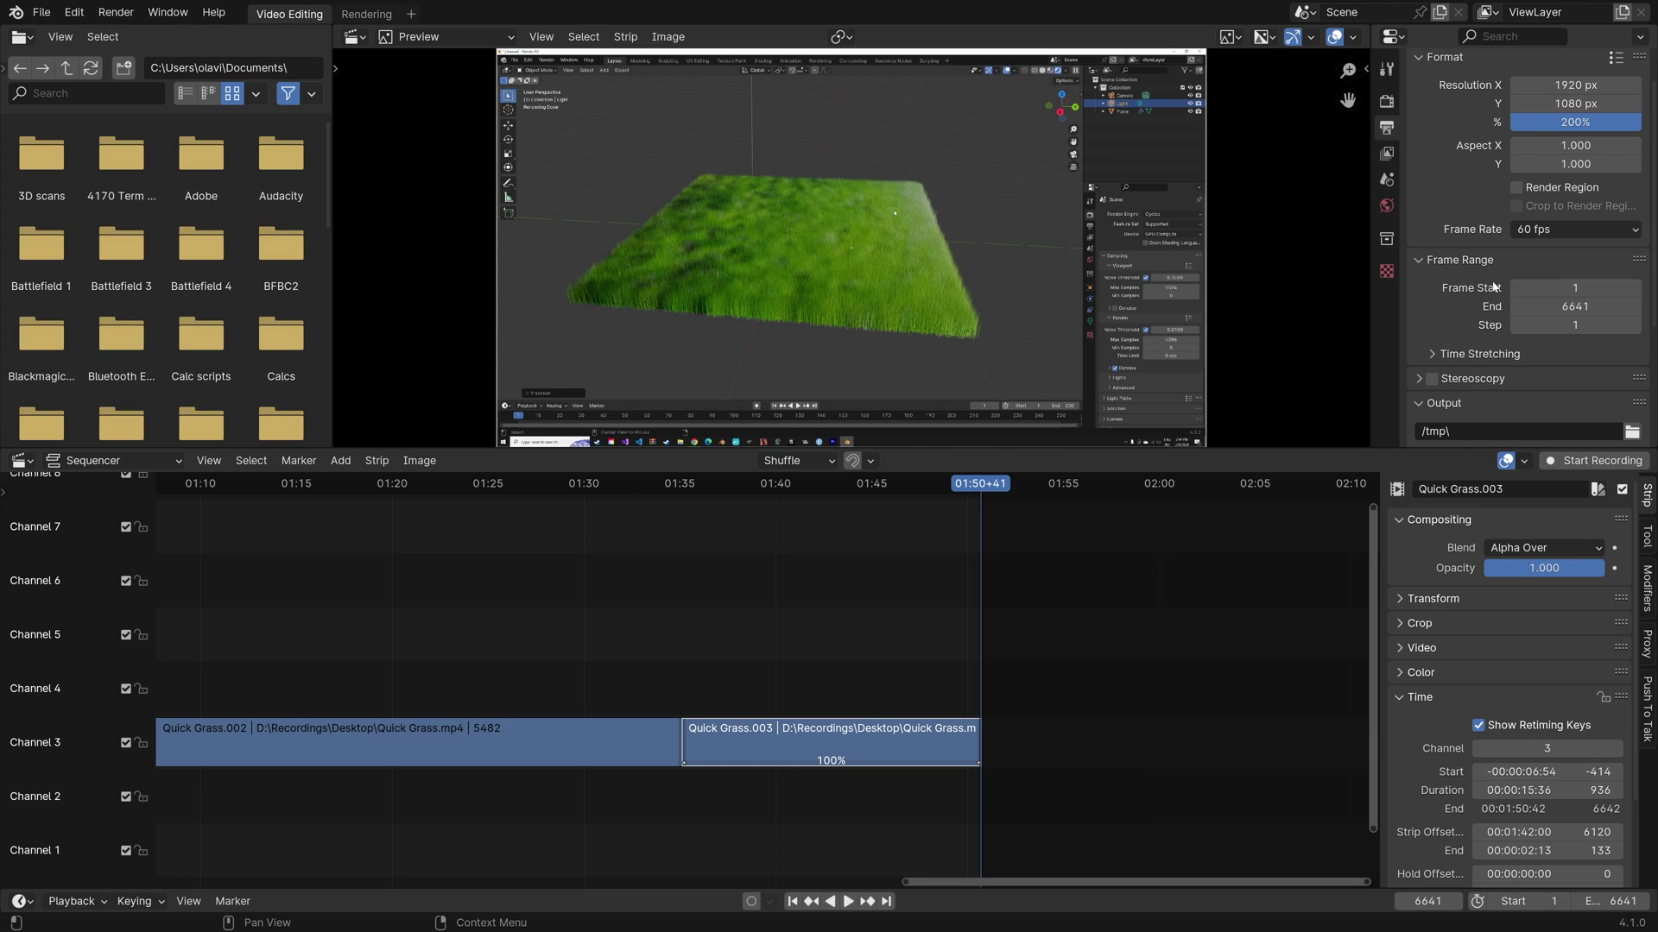
pyautogui.scroll(-3, 1494, 287)
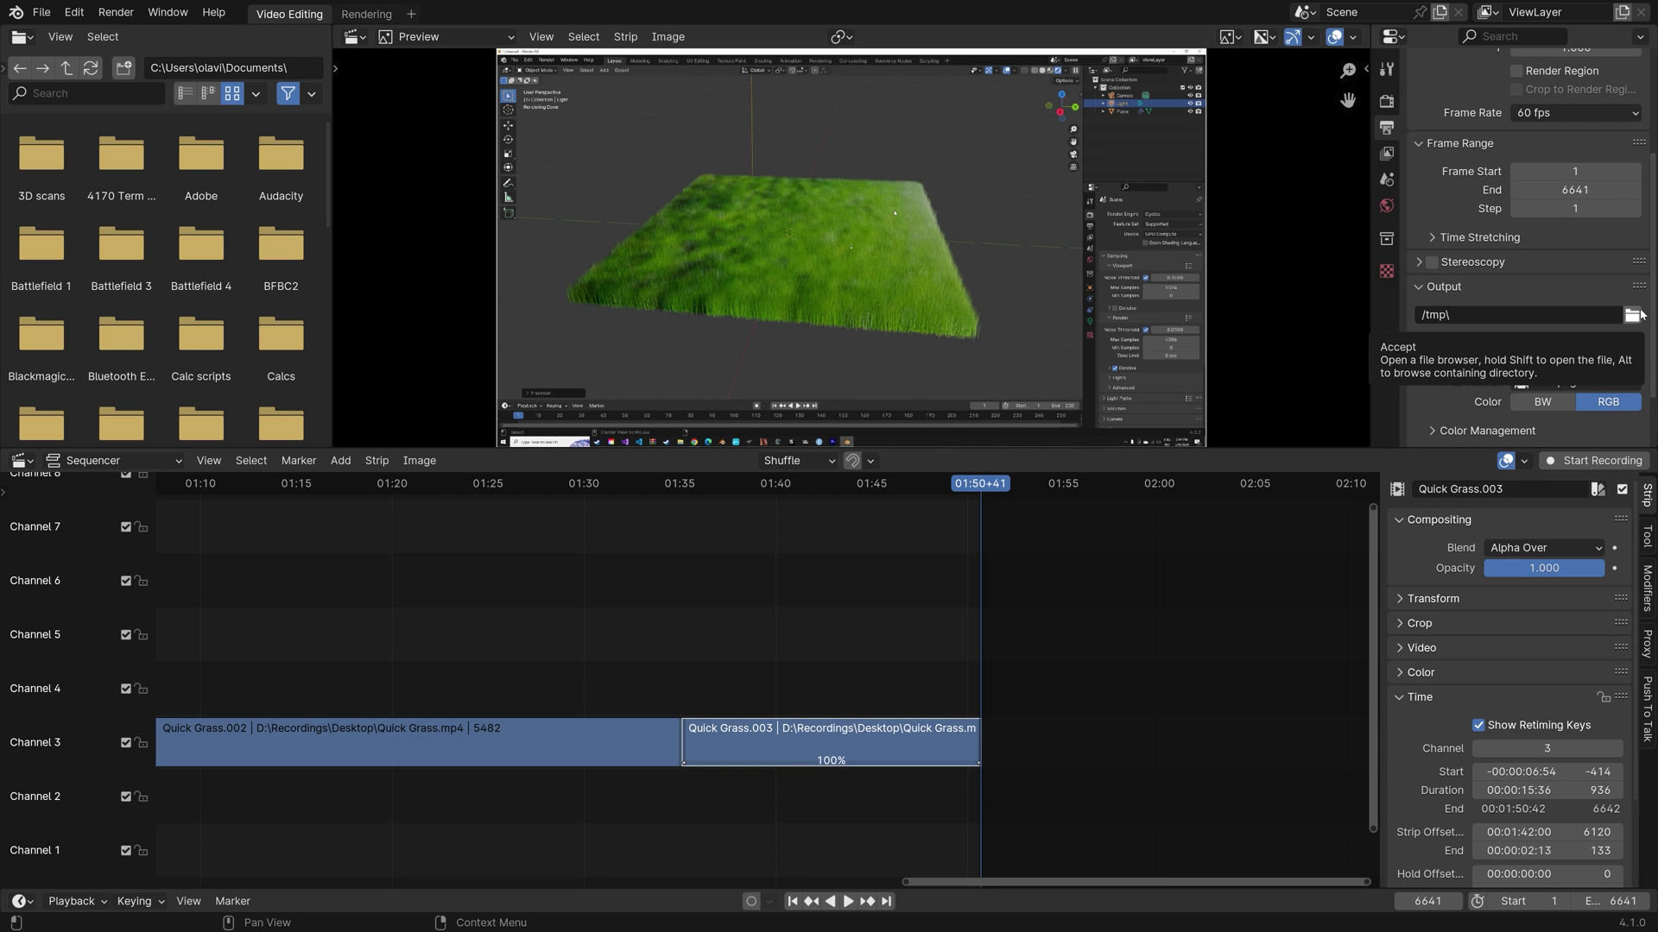
pyautogui.click(1637, 315)
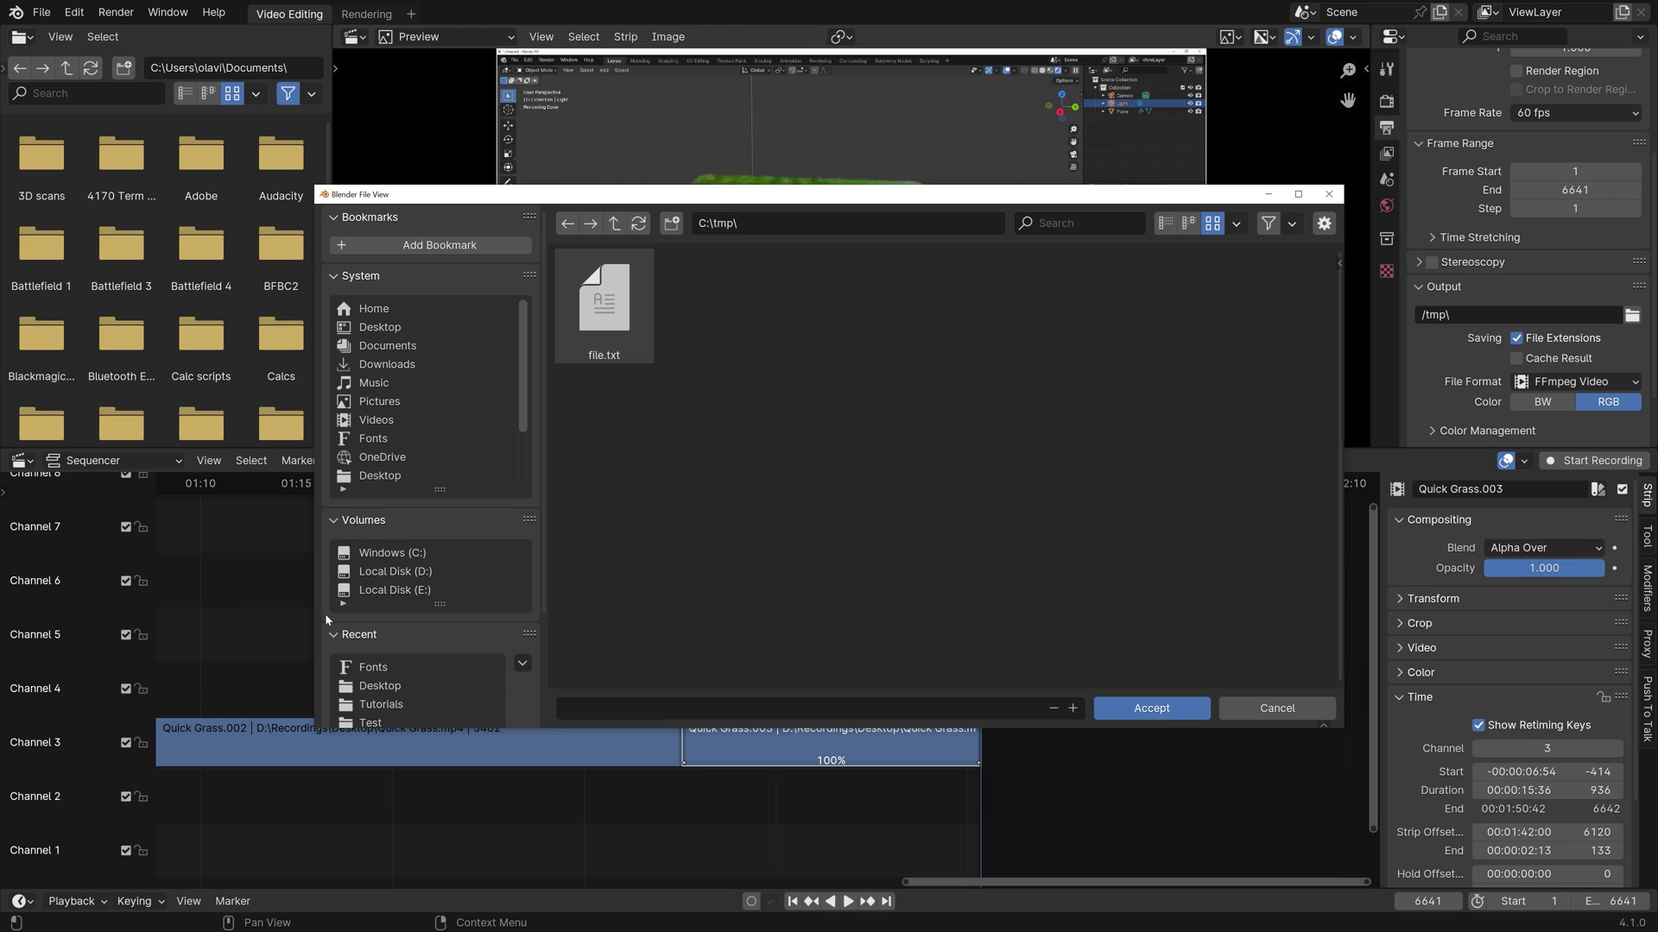
# Point the render output to the Tutorials folder with file name 'test tut'
pyautogui.click(405, 710)
pyautogui.click(708, 703)
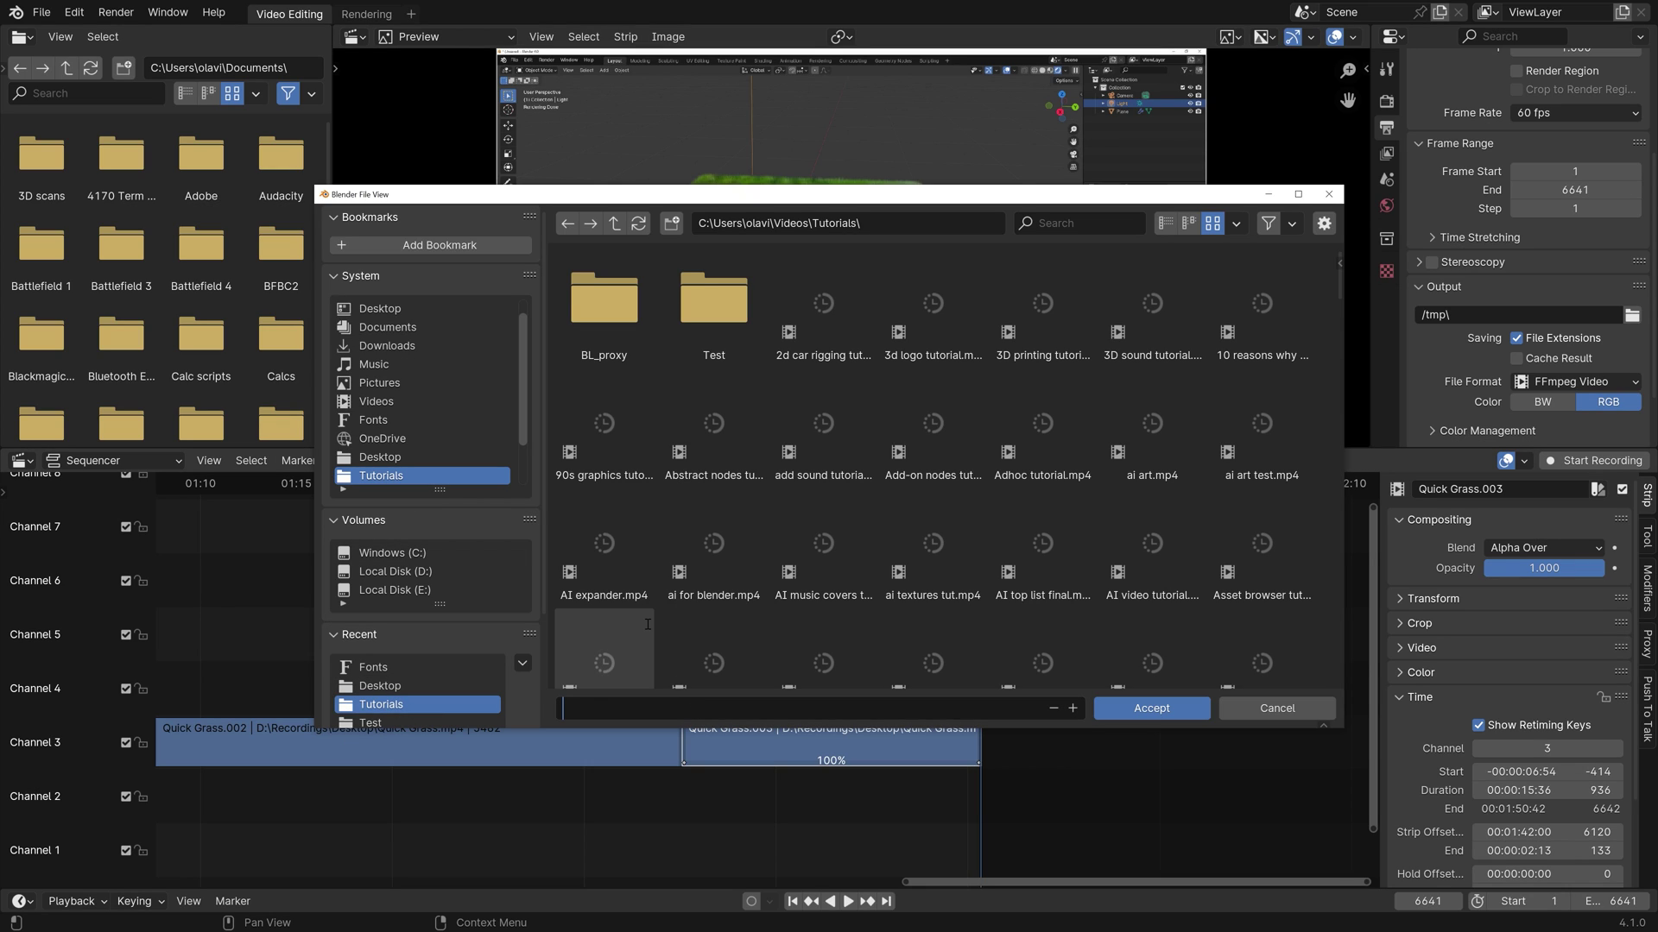
pyautogui.write('test tut')
pyautogui.press('Return')
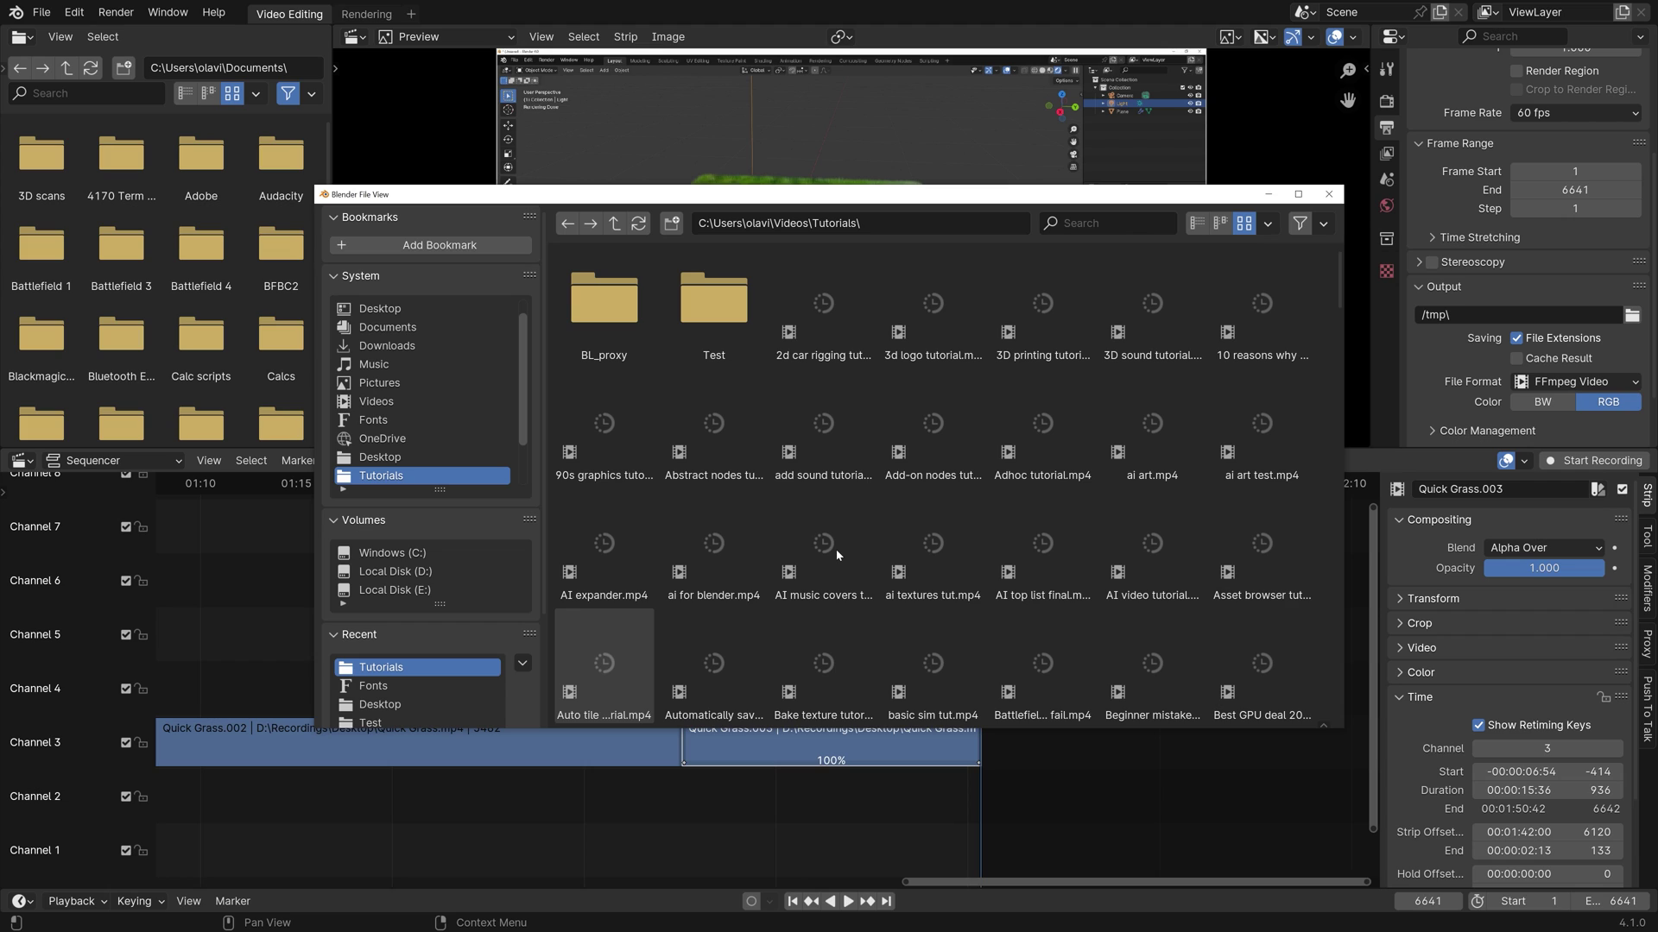
# Keep MPEG-4 / H.264 encoding and set Output Quality to Perceptually Lossless
pyautogui.scroll(-2, 1519, 346)
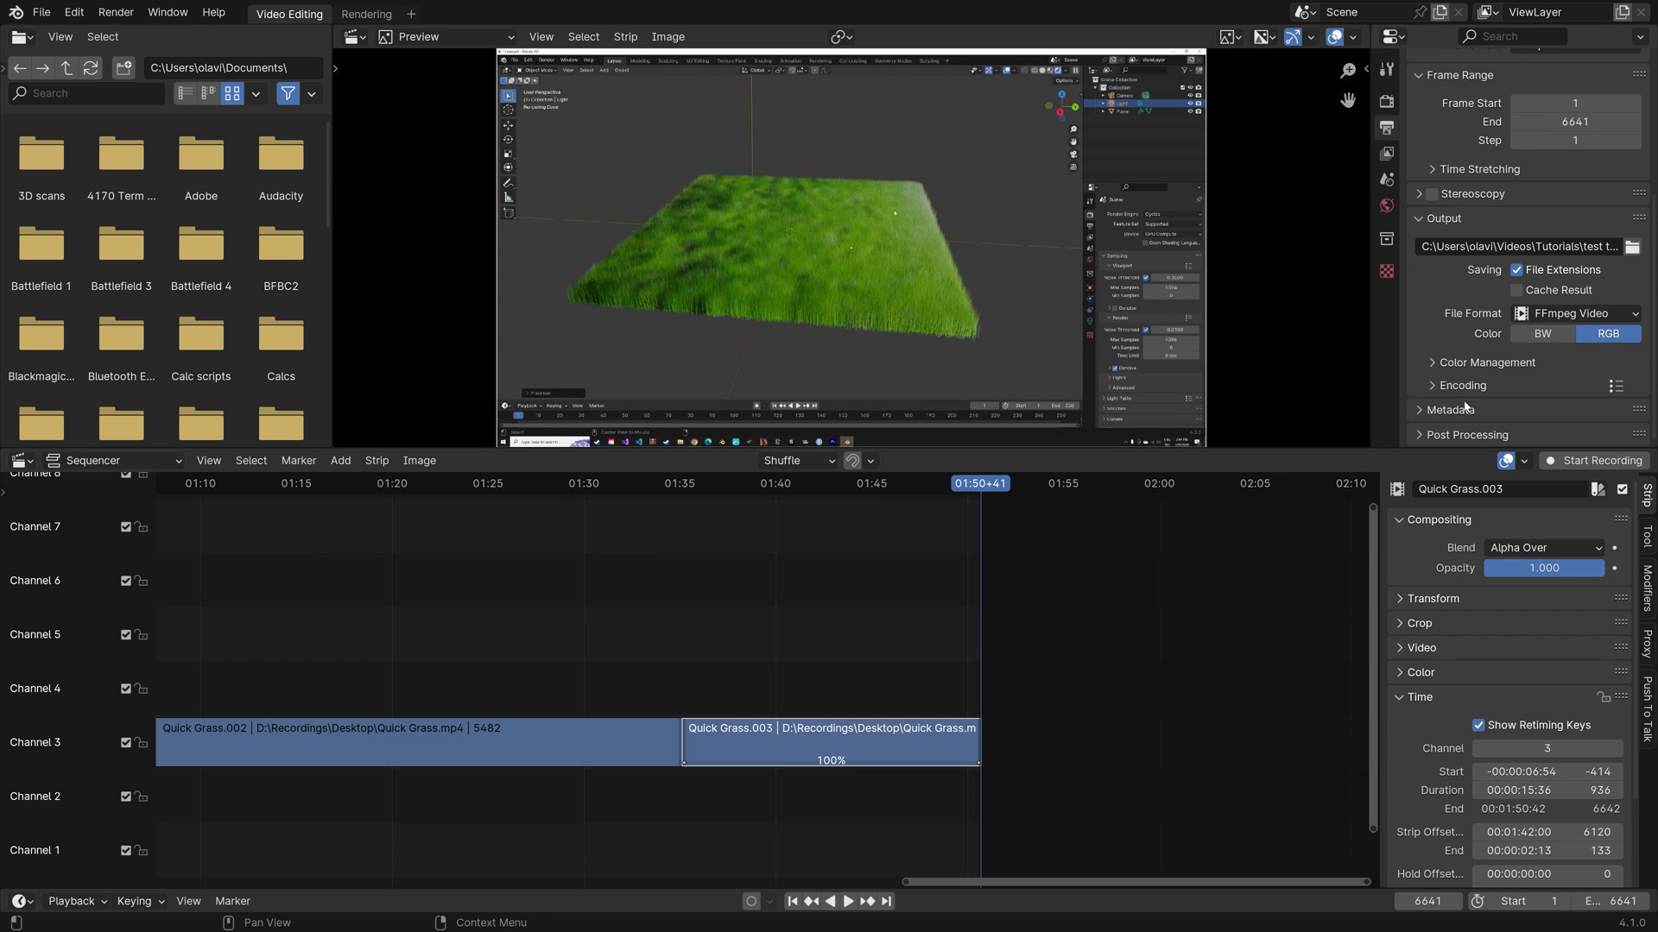
pyautogui.click(1459, 386)
pyautogui.scroll(-5, 1494, 378)
pyautogui.click(1530, 368)
pyautogui.click(1538, 423)
pyautogui.scroll(-5, 1451, 385)
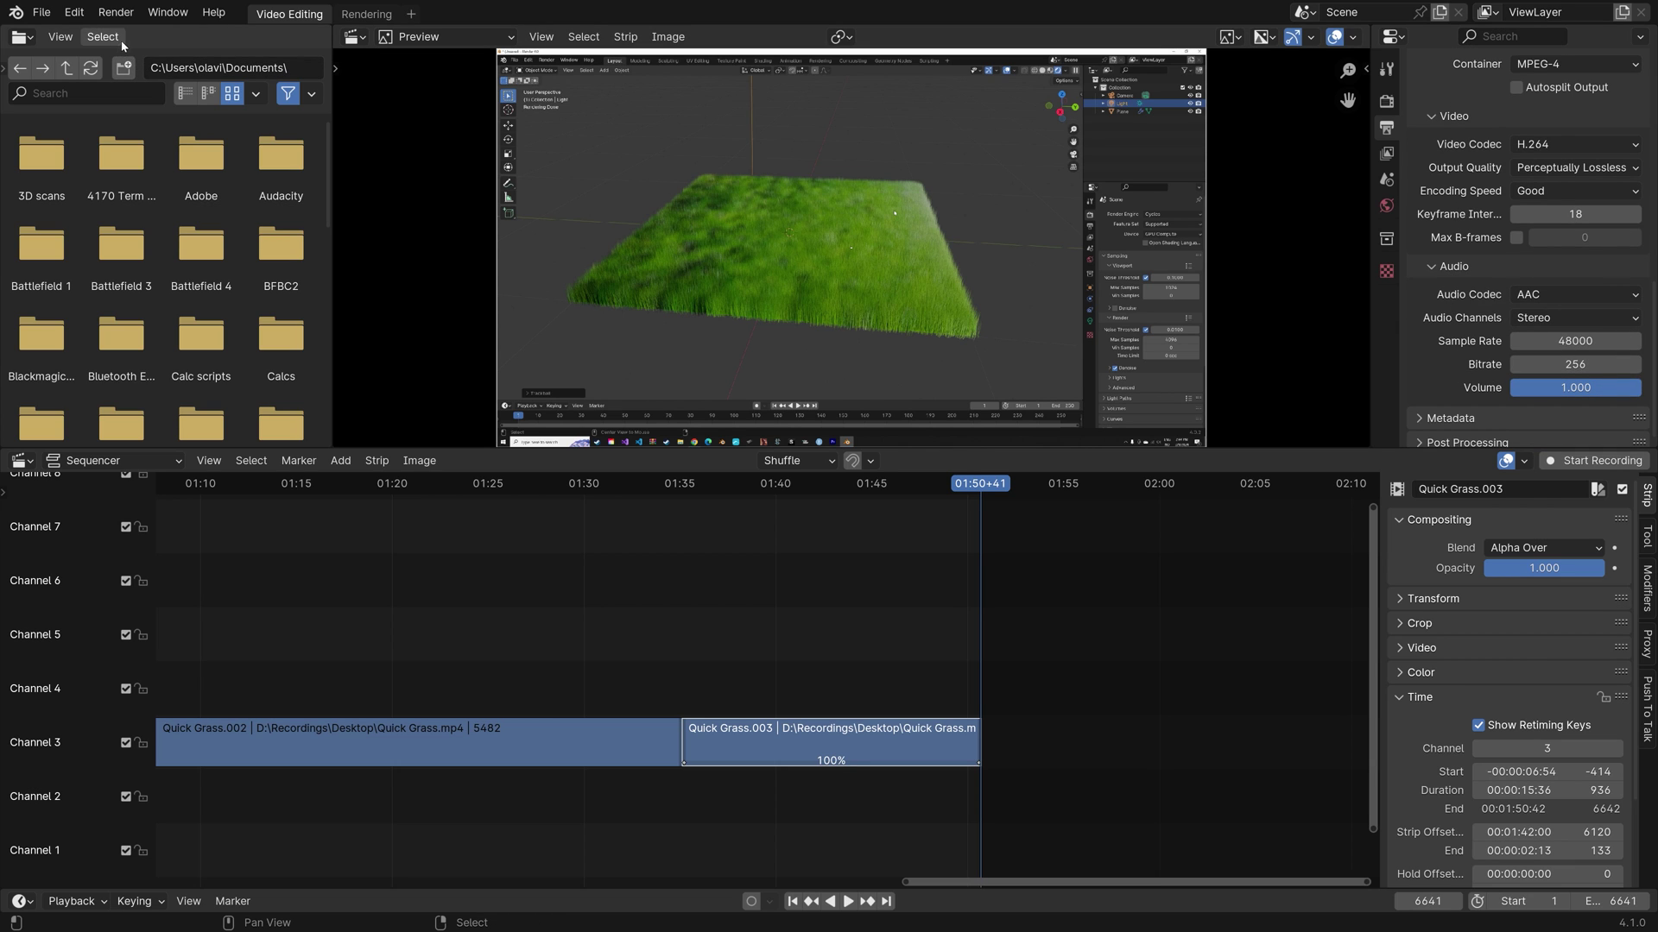
pyautogui.click(108, 13)
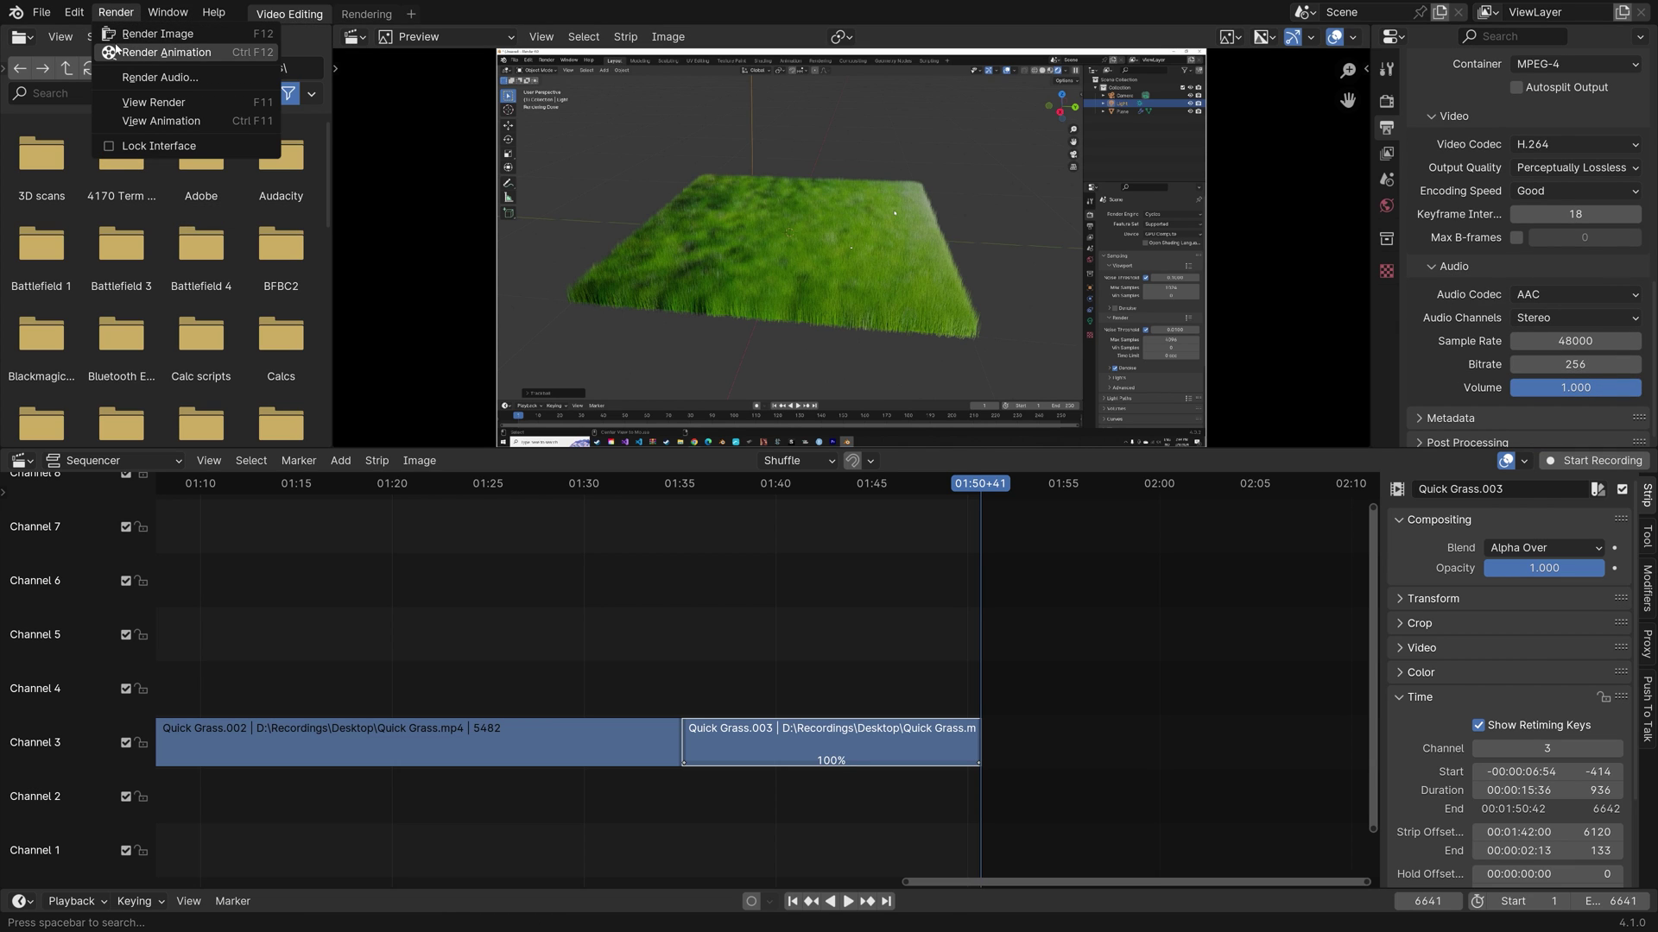